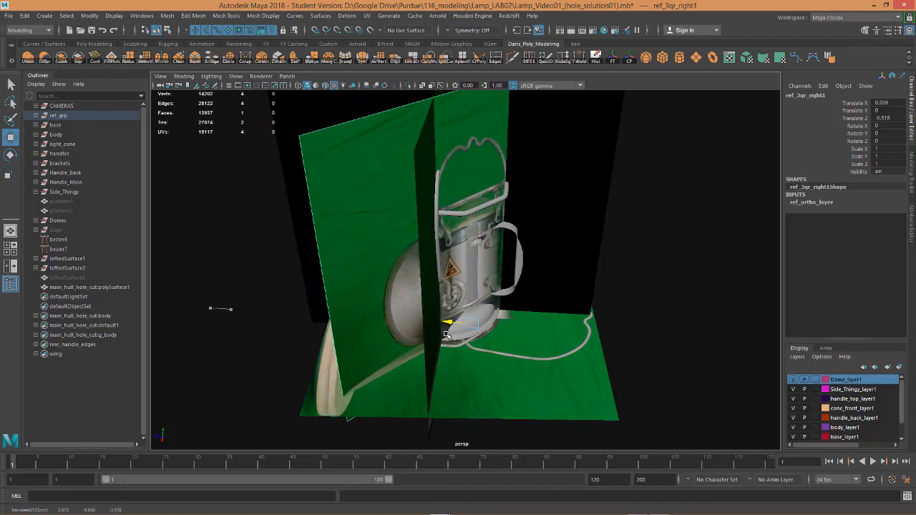
Step: Turn on X-Ray shading in the perspective view and select the lamp's main hull mesh
scroll(484, 334, up, 5)
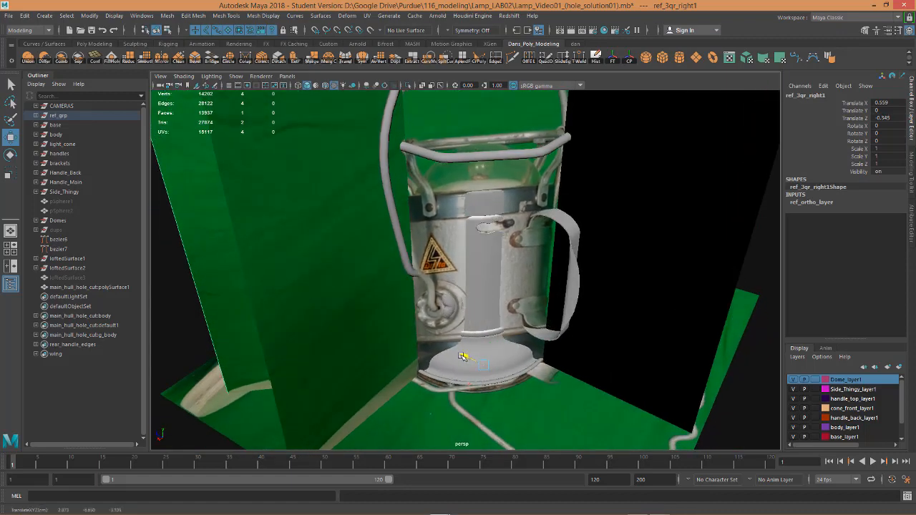
scroll(520, 203, up, 5)
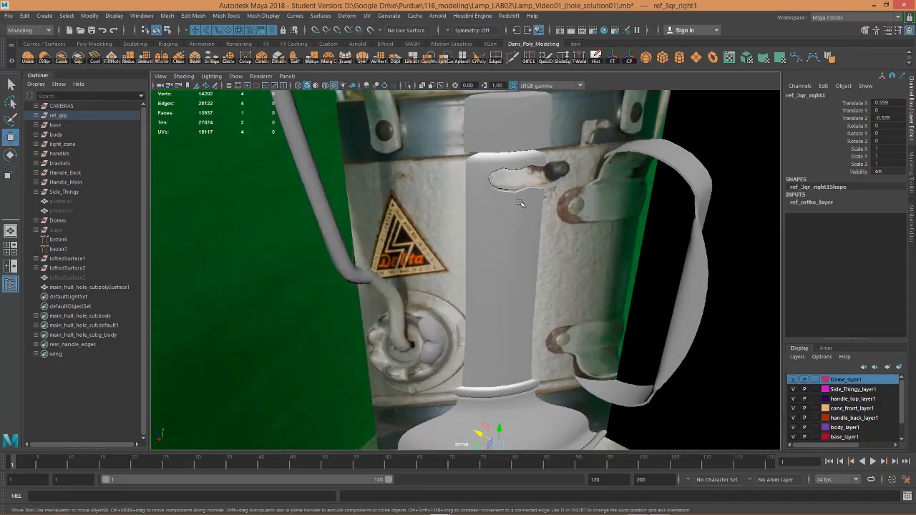
alt+drag(520, 203, 505, 164)
scroll(469, 324, down, 2)
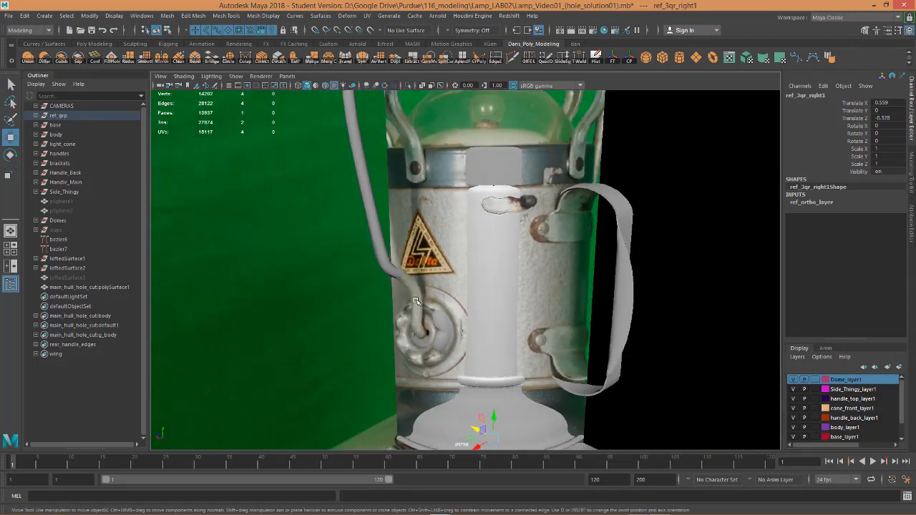
alt+drag(449, 346, 481, 304)
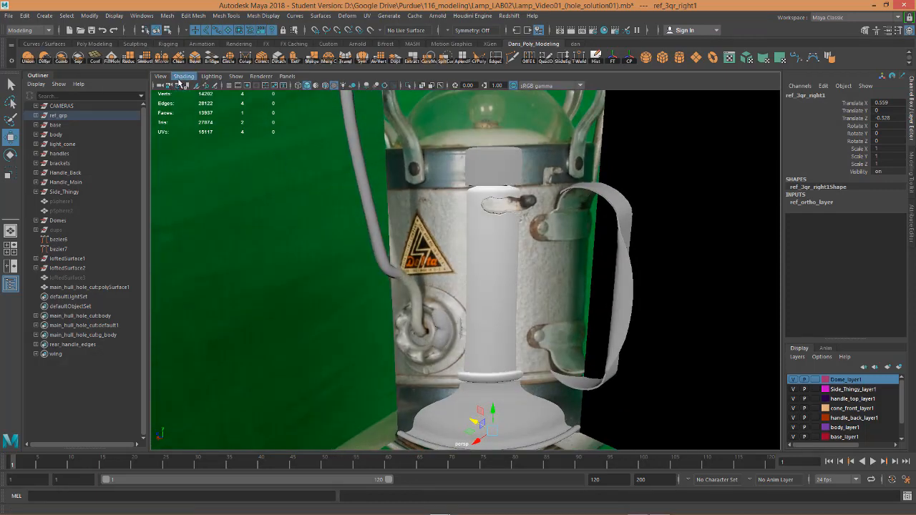
click(183, 77)
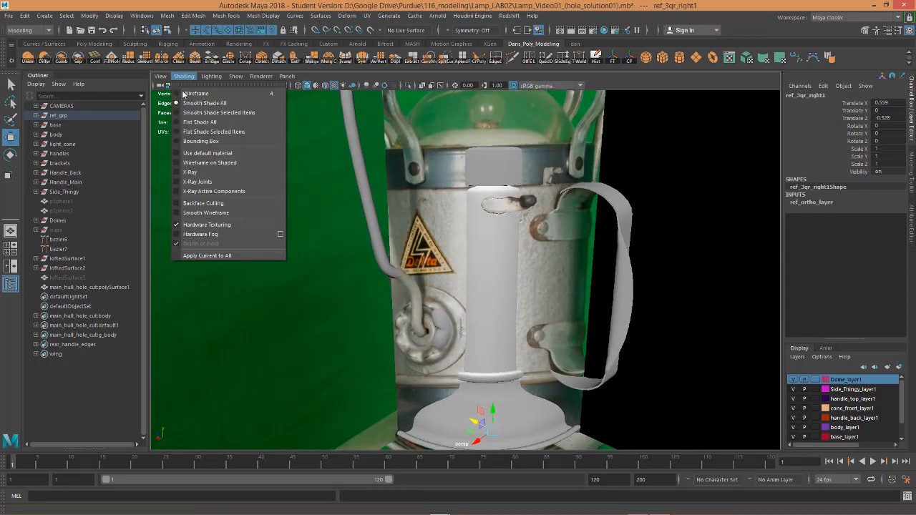
click(180, 173)
click(504, 295)
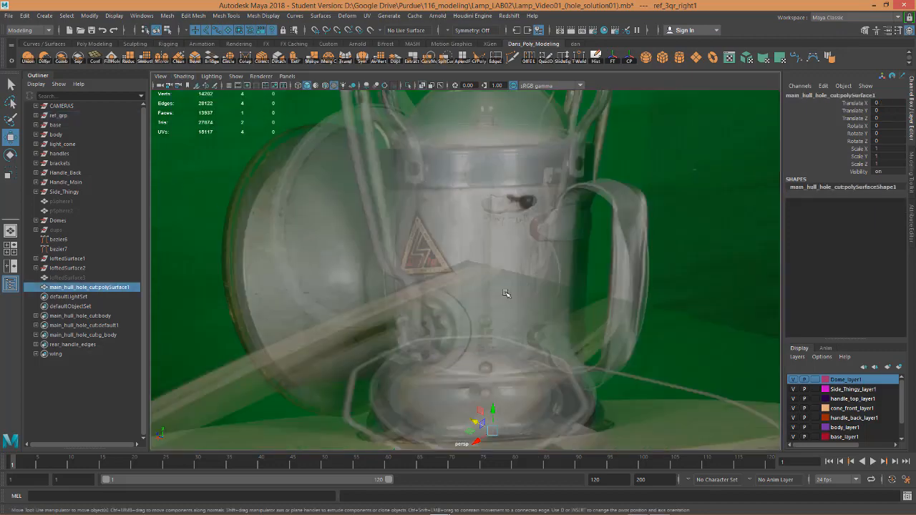
Step: Examine how the hull's lower rim and vertical edges line up with the rivets in the reference image
alt+drag(505, 296, 490, 278)
key(w)
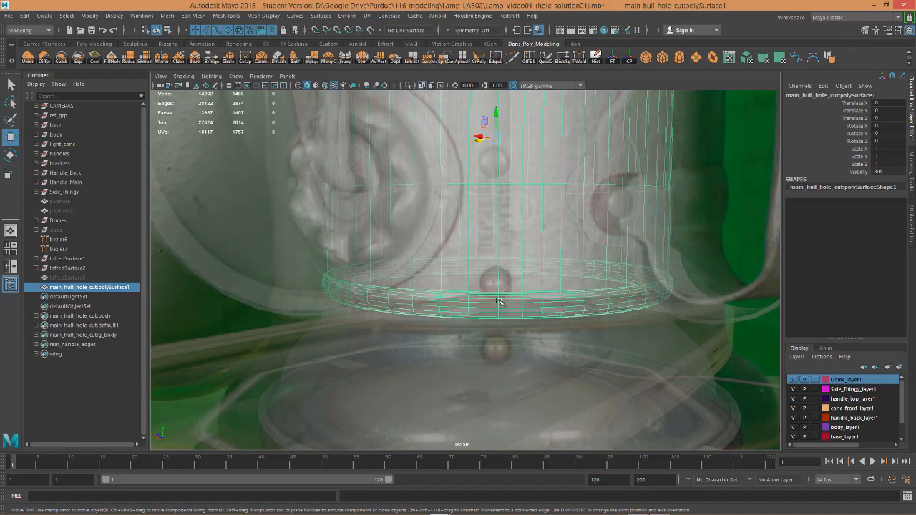
alt+drag(512, 311, 483, 310)
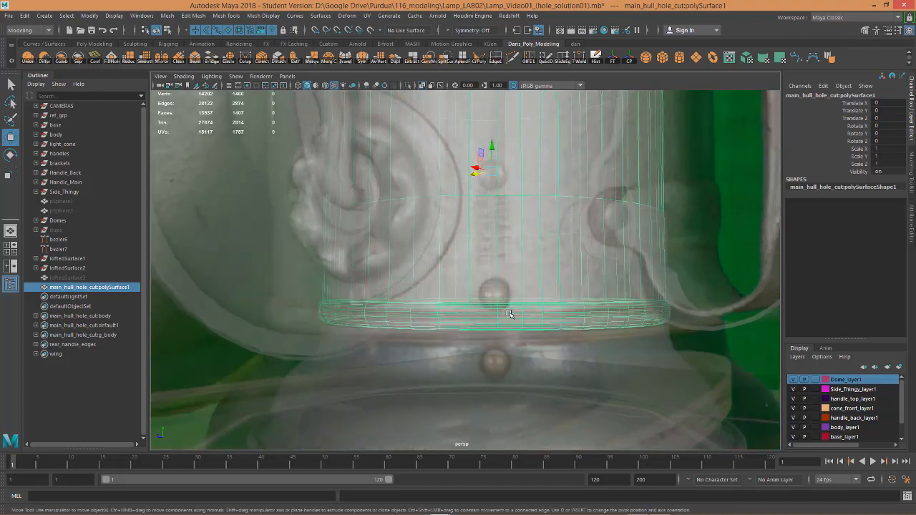
alt+drag(509, 313, 659, 317)
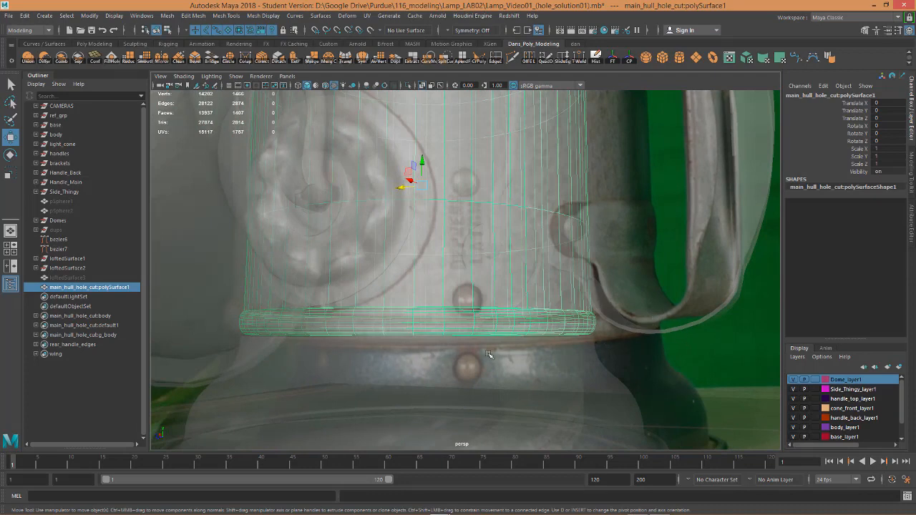
alt+drag(606, 322, 702, 308)
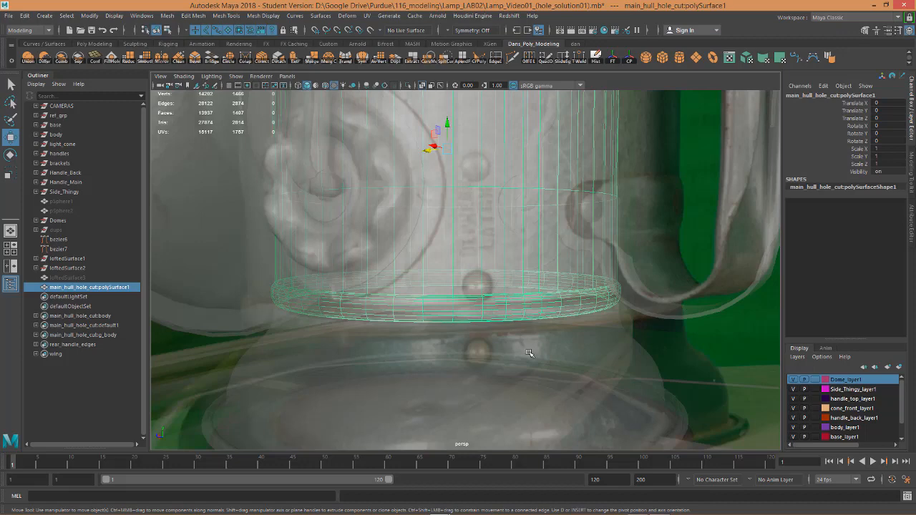
scroll(494, 343, down, 1)
alt+drag(497, 358, 492, 336)
scroll(476, 286, up, 4)
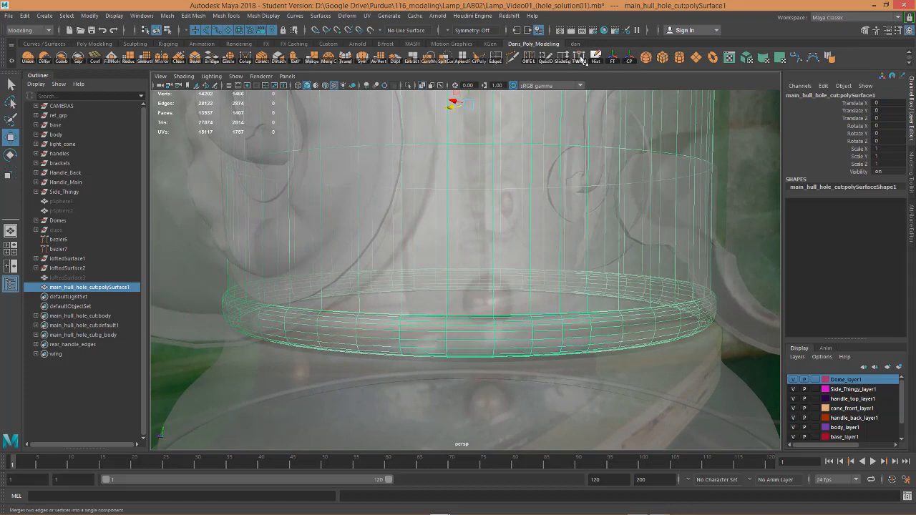
Step: Insert two edge loops around the hull with Multi-Cut, one above the rivet near the lower rim and one through it
click(513, 58)
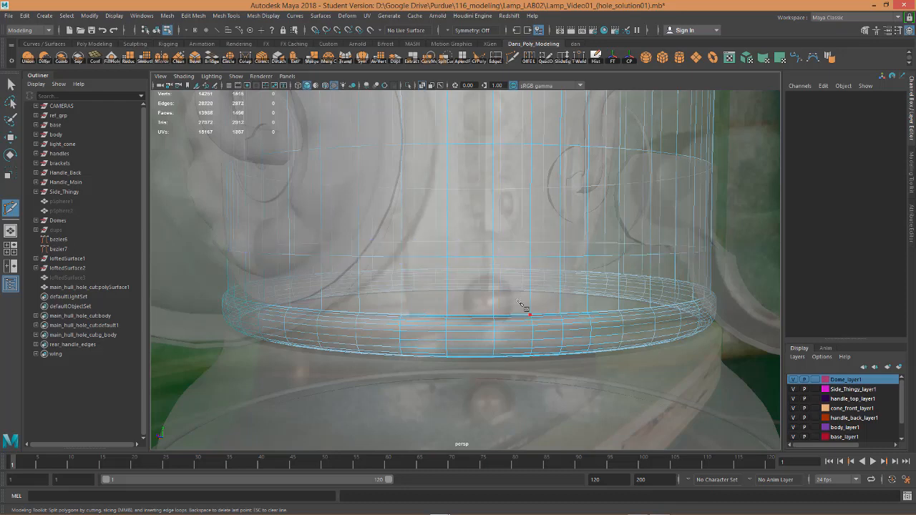
ctrl+click(465, 285)
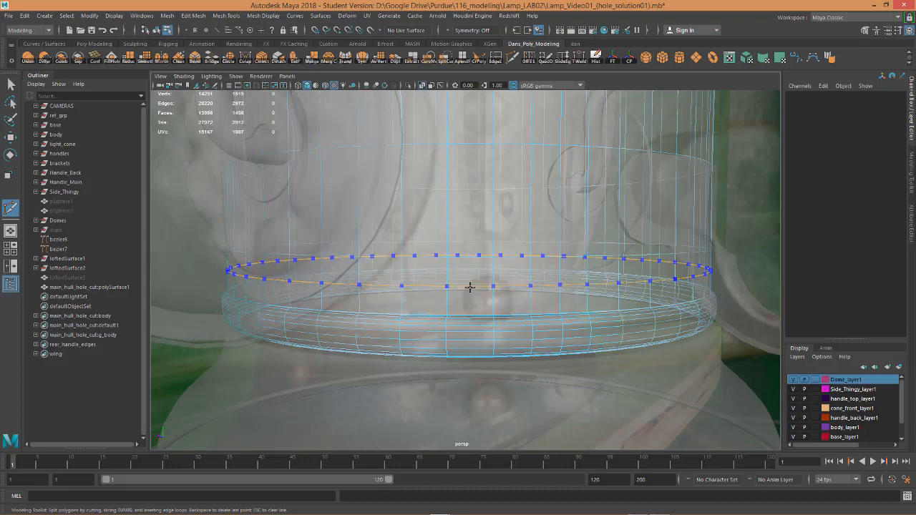
ctrl+click(469, 287)
alt+drag(574, 298, 554, 286)
scroll(524, 255, up, 1)
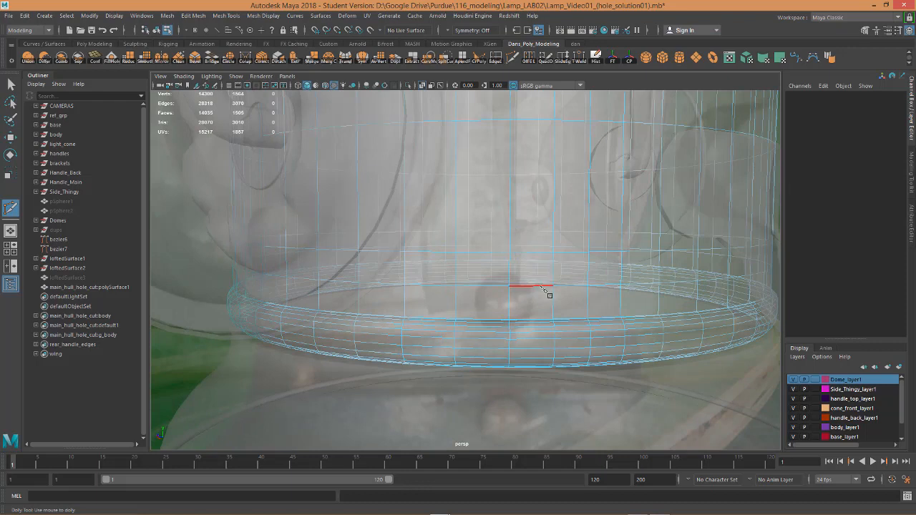
click(511, 252)
scroll(507, 269, up, 1)
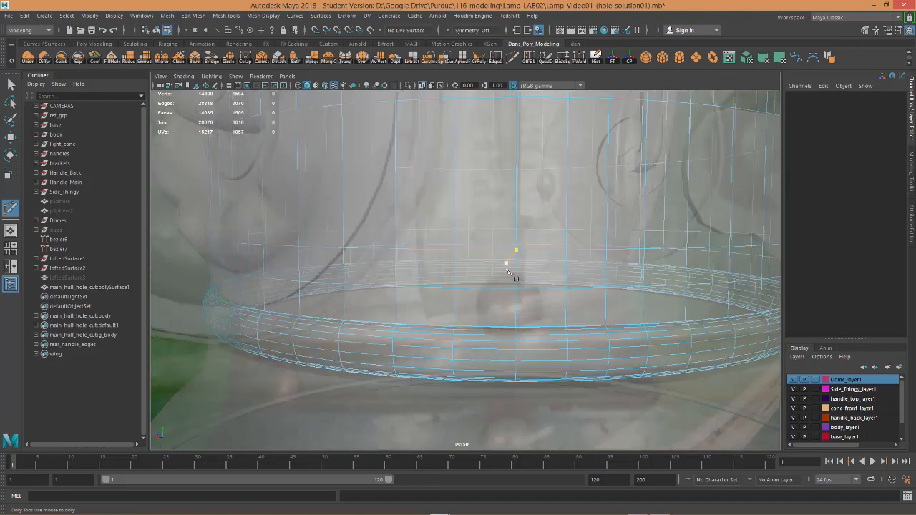
key(ctrl+z)
Step: Cut a closed diamond of edges around the edge intersection at the rivet's centre
click(516, 270)
click(490, 287)
click(515, 307)
click(541, 287)
click(519, 272)
Step: Cut edges from the midpoints of the diamond's two upper sides to the outer corners of the surrounding faces
click(528, 279)
click(566, 251)
click(504, 279)
right_click(496, 280)
Step: Cut edges from the midpoints of the diamond's two lower sides to the face corners on the hull's lower rim
click(504, 299)
click(456, 327)
scroll(465, 358, up, 4)
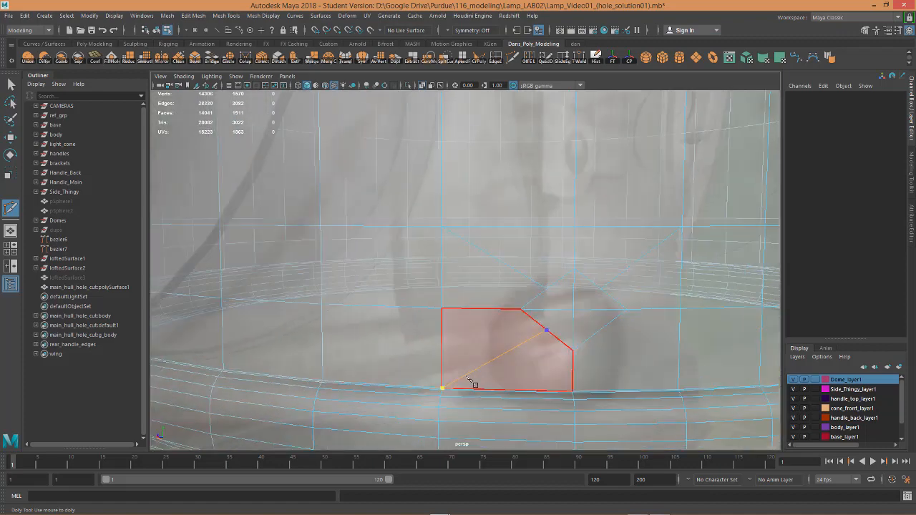
scroll(469, 390, up, 3)
scroll(477, 390, down, 4)
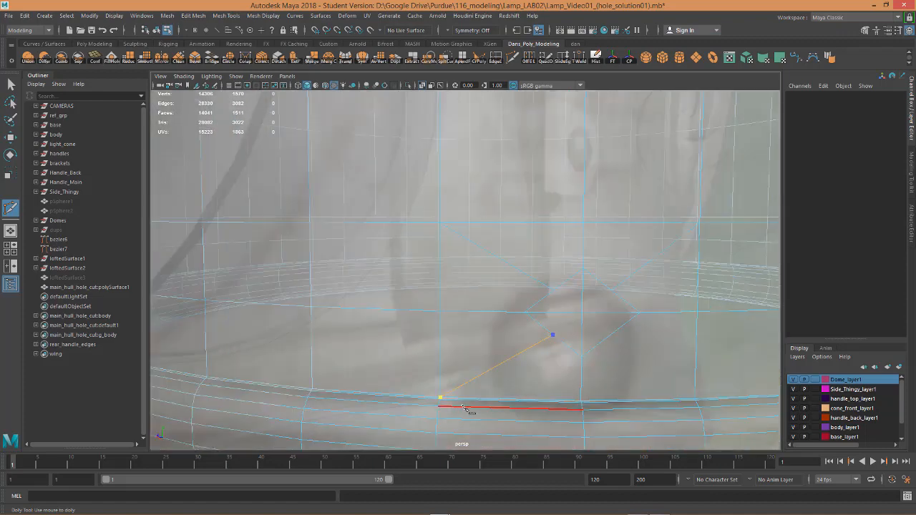
right_click(466, 405)
click(582, 359)
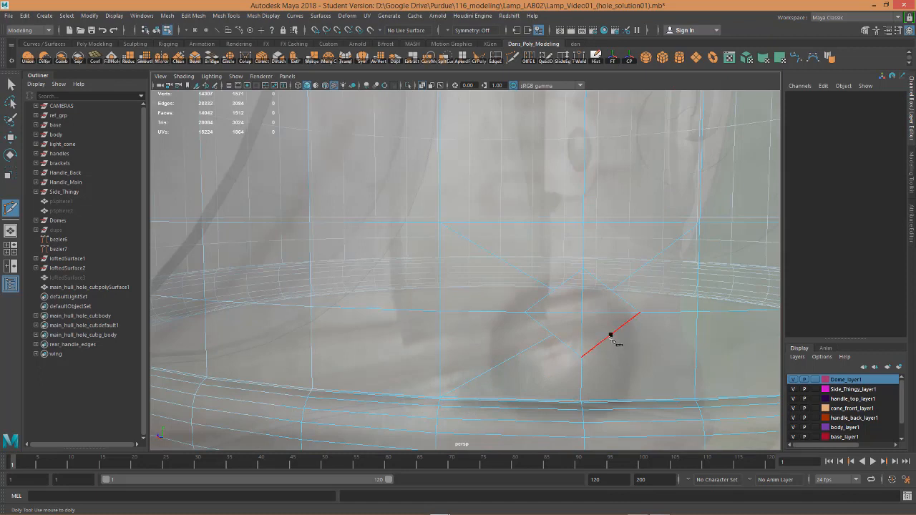
click(611, 335)
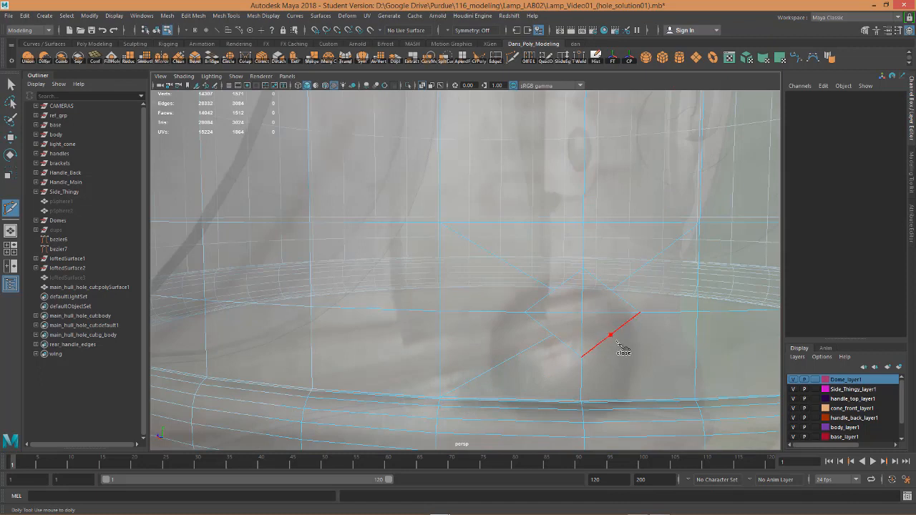
click(694, 400)
right_click(718, 411)
scroll(469, 363, down, 3)
click(450, 360)
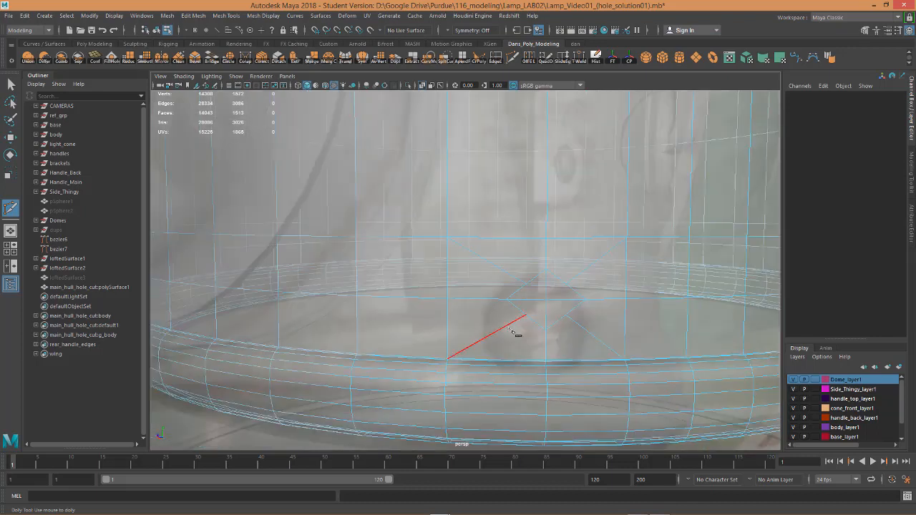
Step: Switch to vertex selection with the Move tool and set the transform constraint to Edge
key(F9)
key(w)
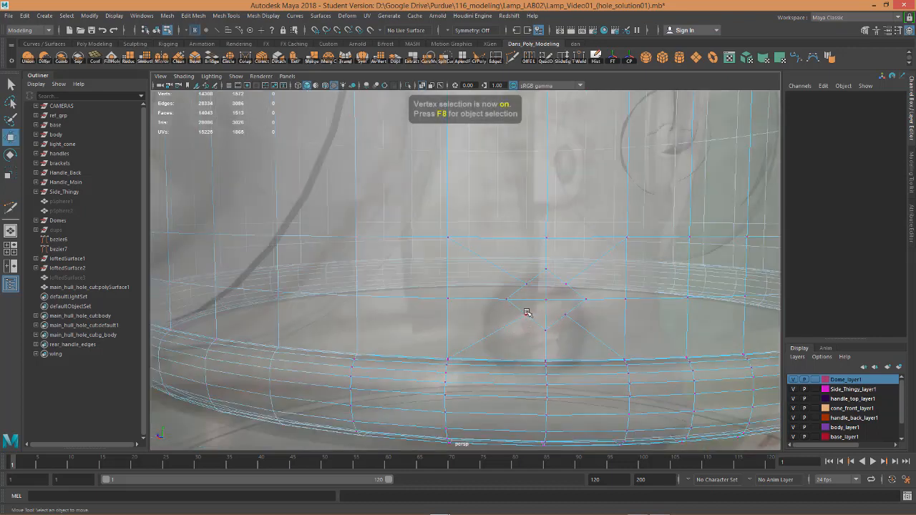
click(525, 300)
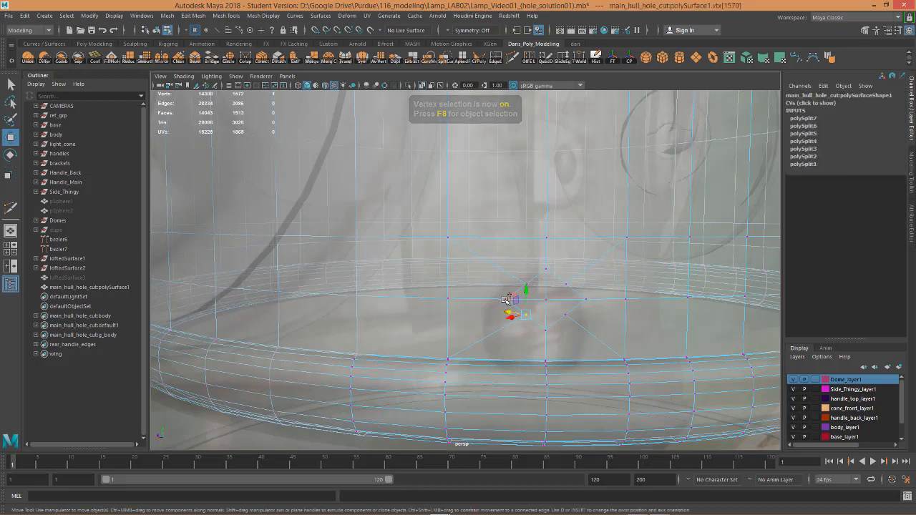
shift+click(506, 298)
click(526, 316)
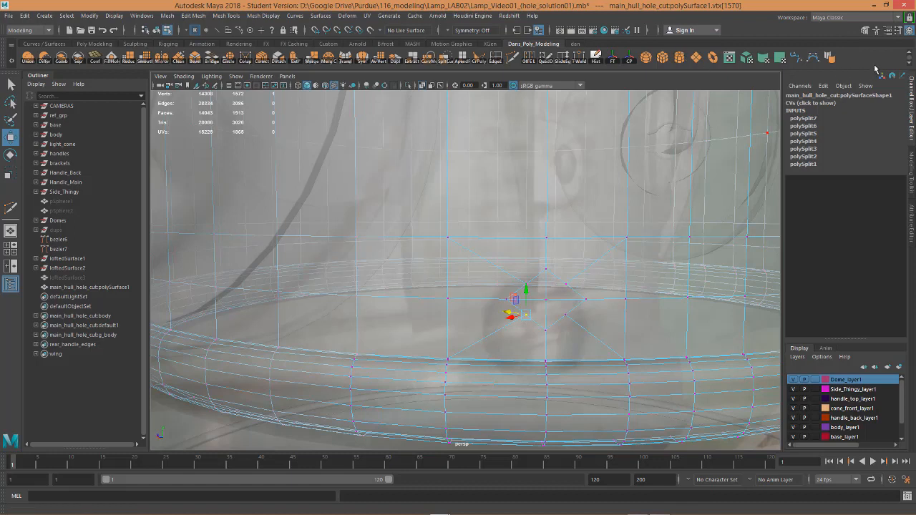
click(865, 30)
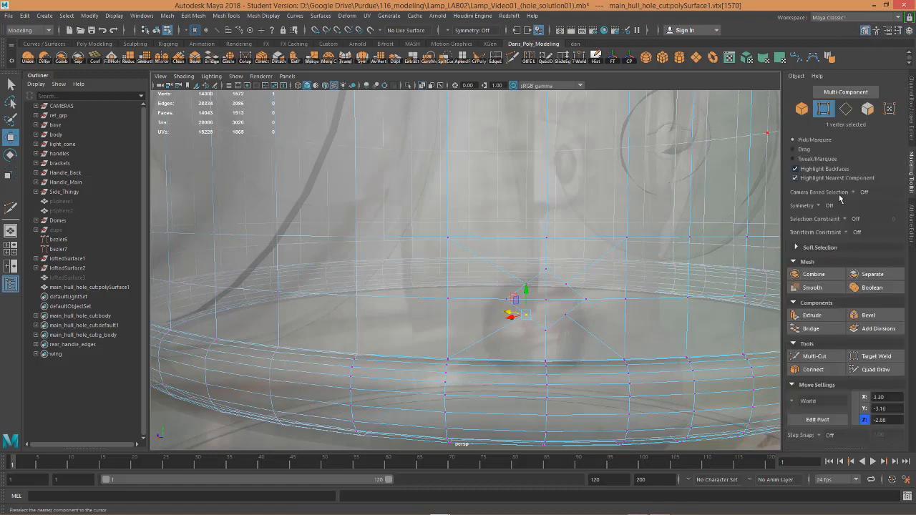
click(847, 233)
click(866, 248)
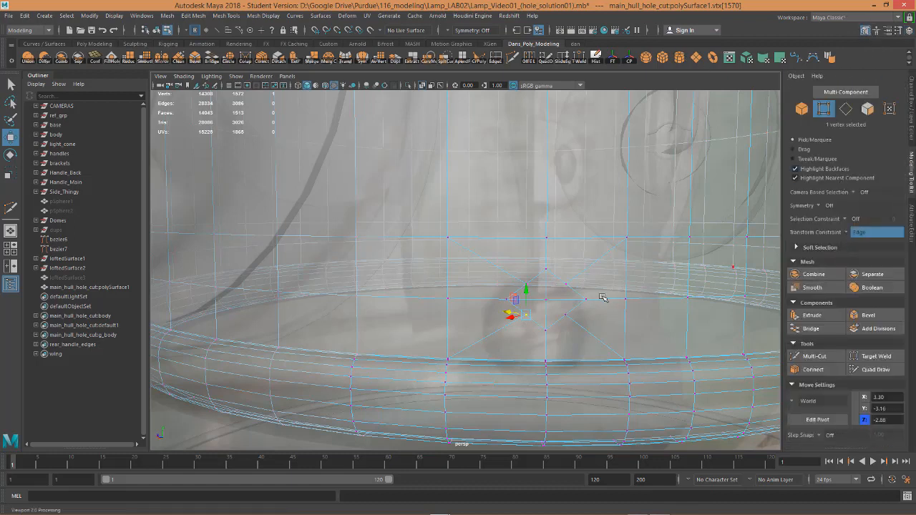
Step: Select only the four midpoint vertices of the diamond's sides and scale them outward to form an octagon around the rivet
shift+click(566, 286)
shift+click(520, 282)
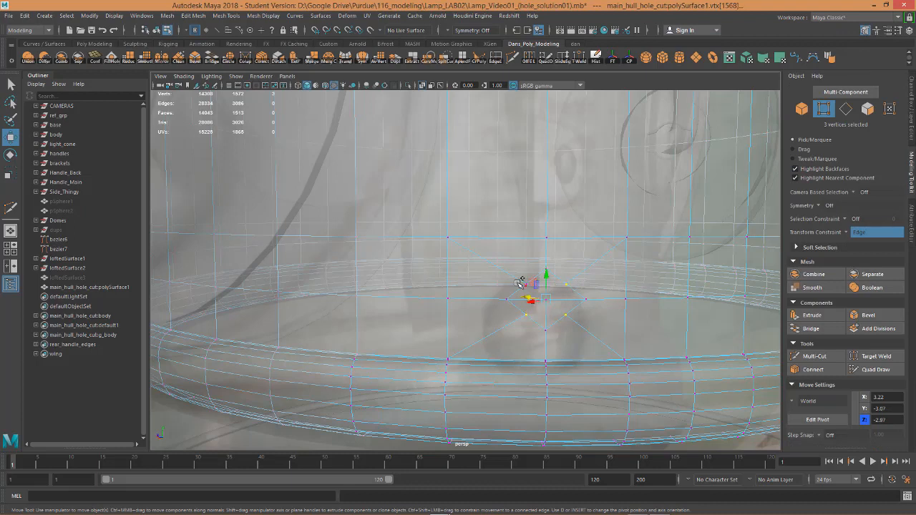
shift+click(562, 288)
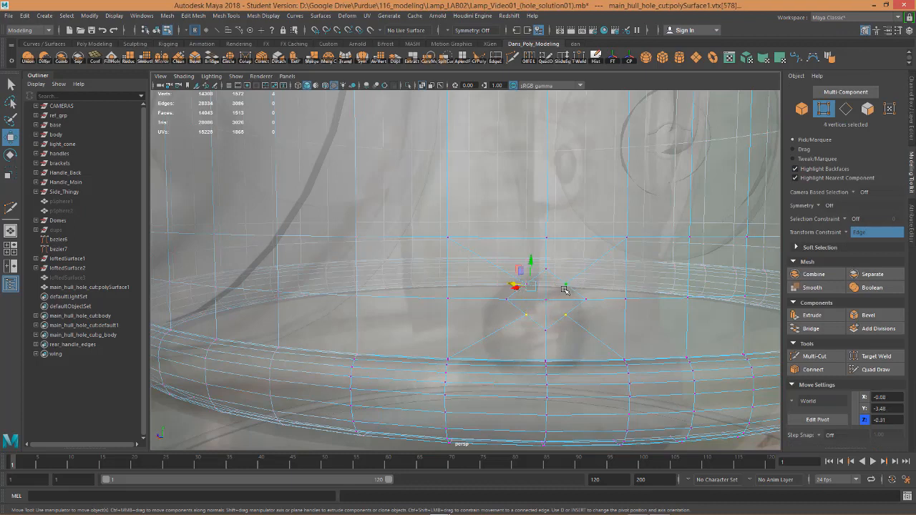
key(r)
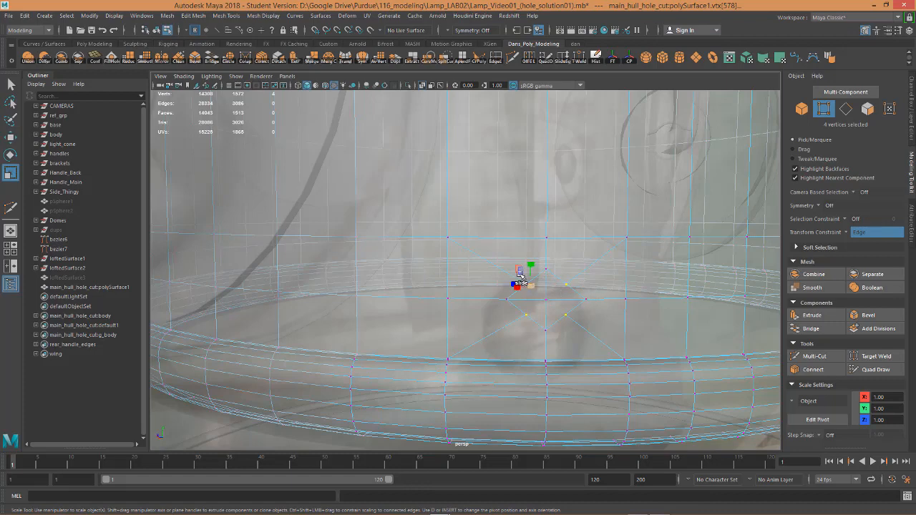
scroll(543, 287, up, 3)
scroll(544, 286, up, 2)
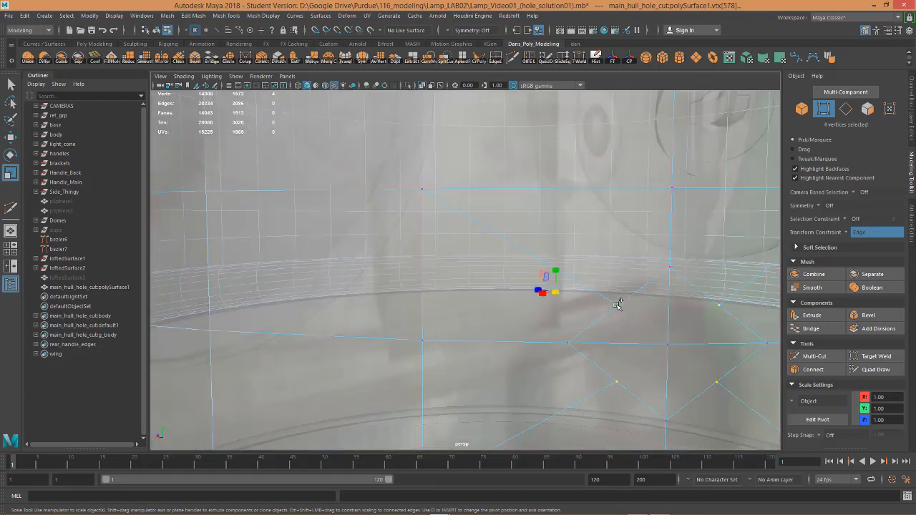
shift+click(617, 304)
ctrl+drag(432, 193, 565, 293)
scroll(561, 292, down, 3)
scroll(561, 292, down, 3)
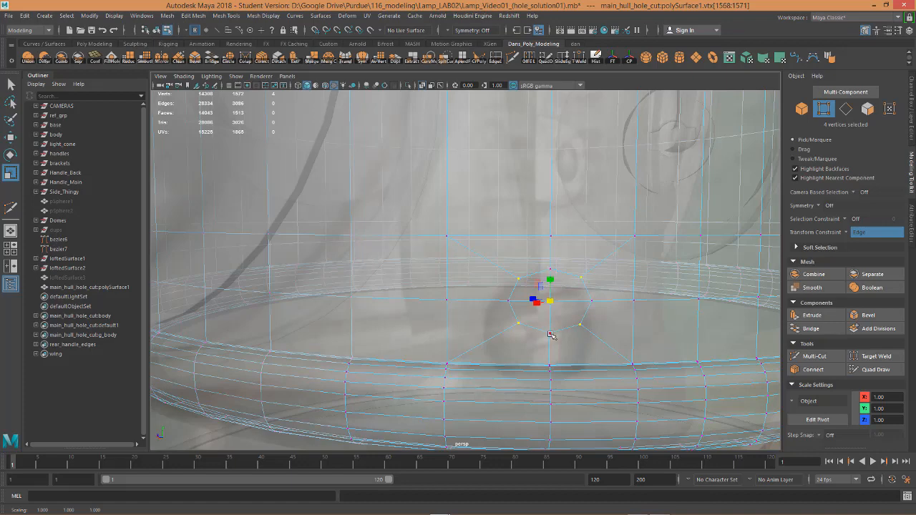
Step: Switch to face selection and select the four faces that make up the octagon around the rivet
click(550, 333)
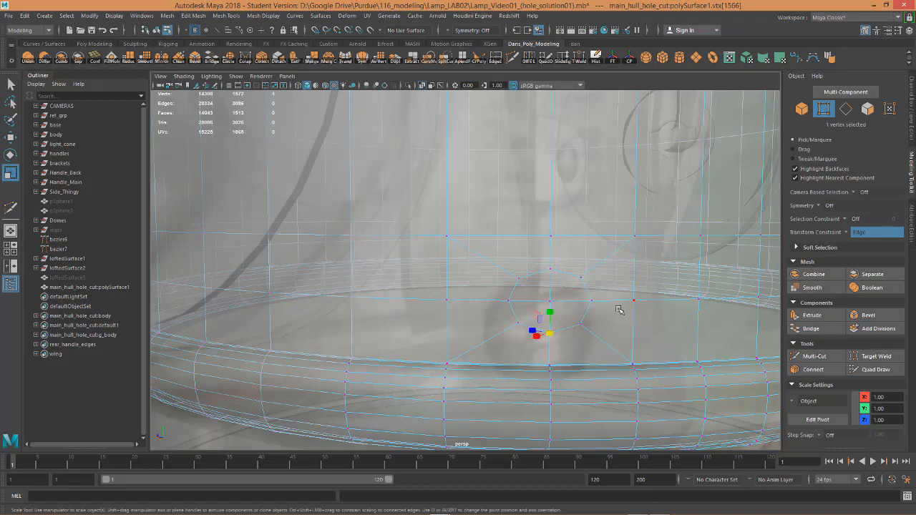
alt+drag(619, 309, 572, 309)
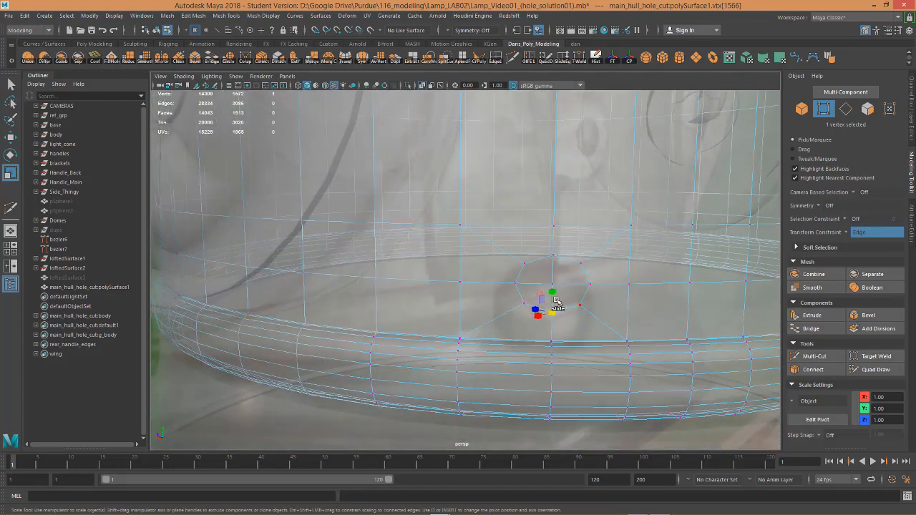
right_drag(563, 247, 569, 265)
click(568, 280)
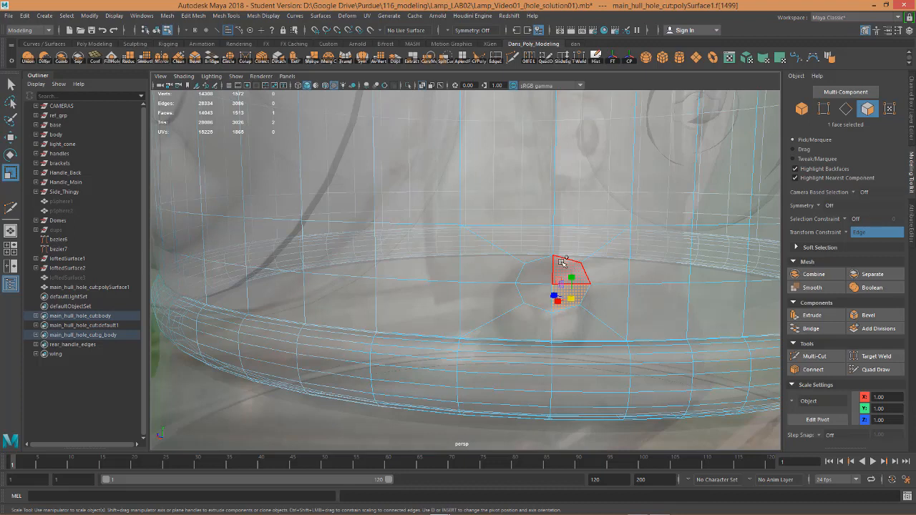
shift+click(562, 263)
shift+click(541, 267)
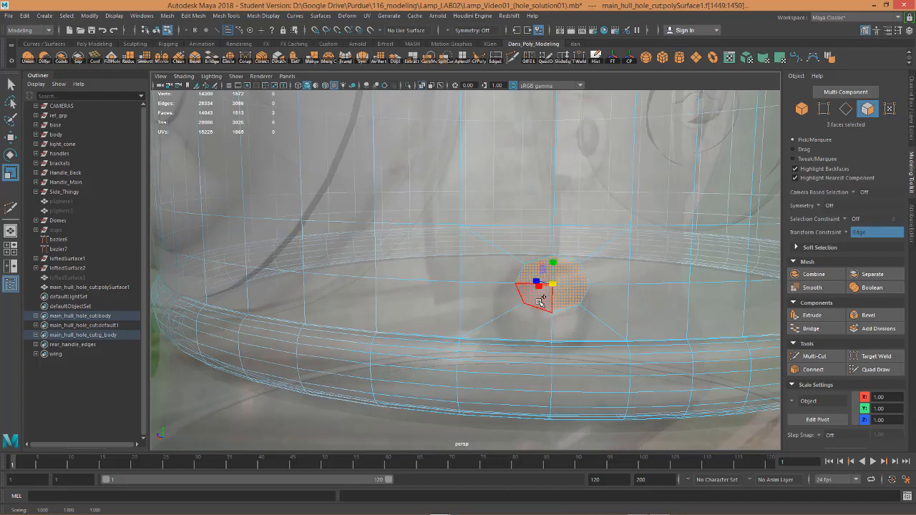
key(ctrl+z)
shift+click(529, 272)
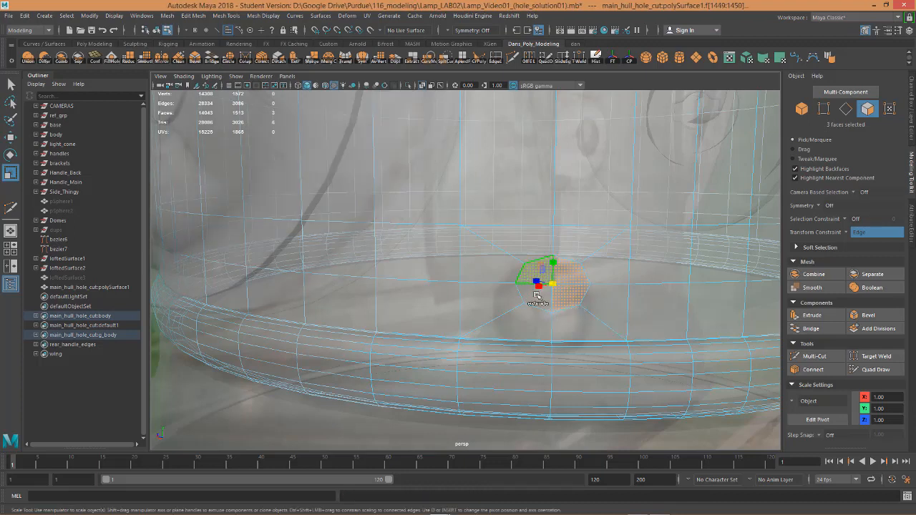
shift+click(537, 303)
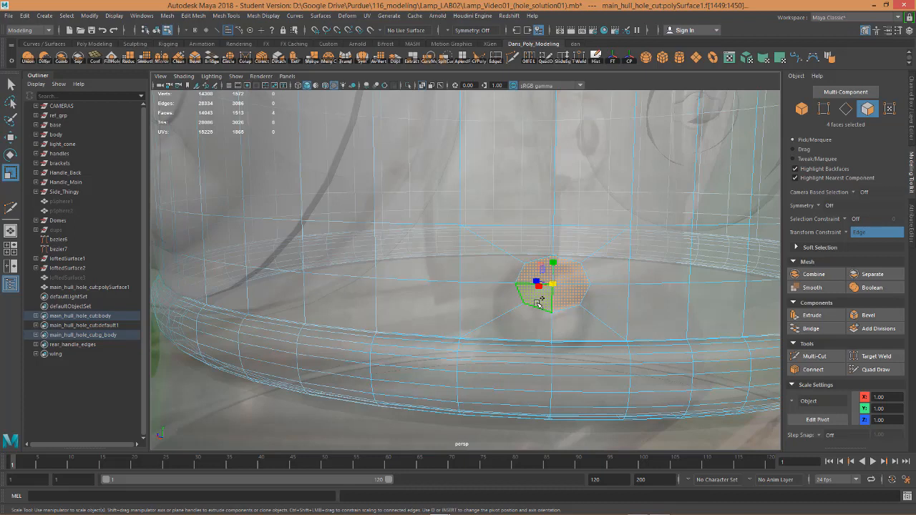
Step: Turn the transform constraint off and apply Circularize to the four selected faces
click(847, 234)
click(861, 240)
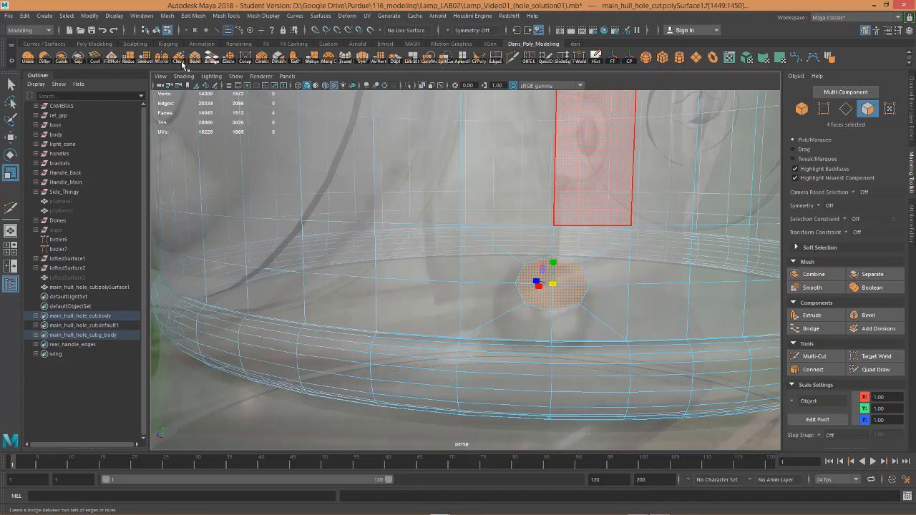
click(229, 58)
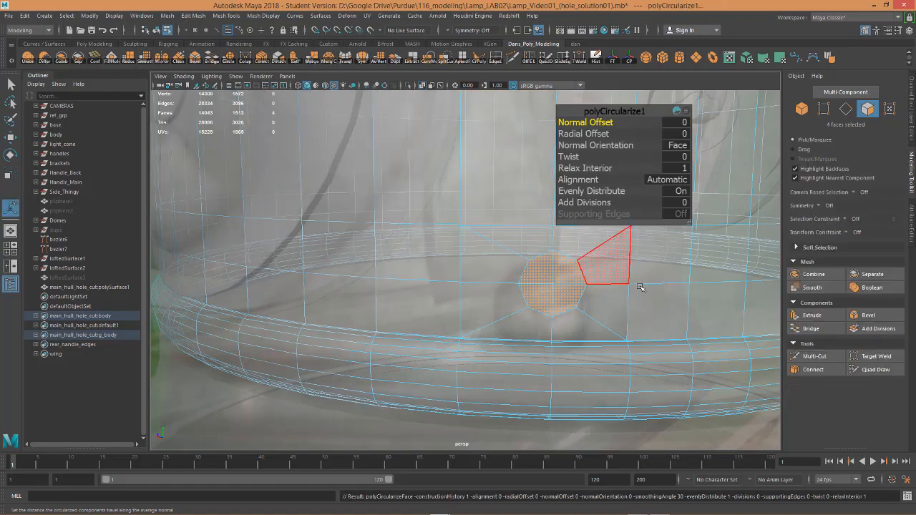
alt+drag(654, 305, 713, 302)
alt+drag(402, 305, 419, 267)
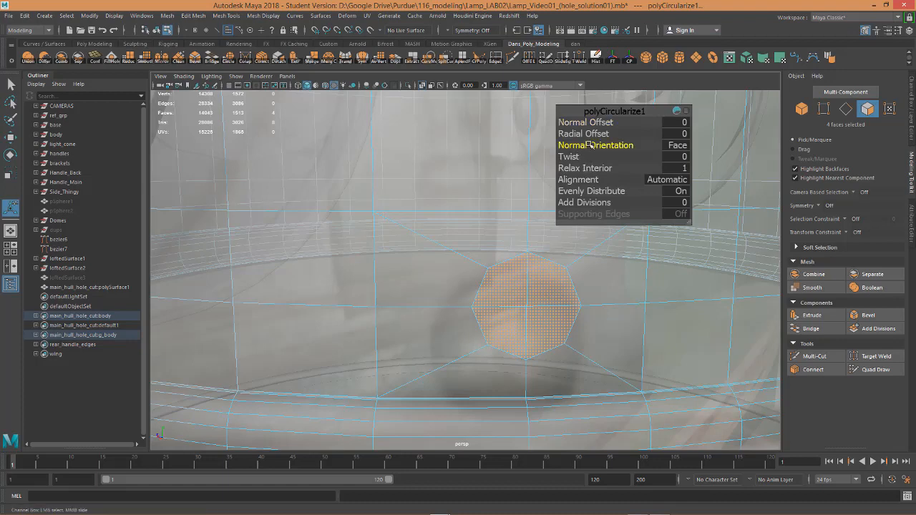
Step: Examine the Circularize options, including the Normal Orientation choices, and how the circle sits on the hull
click(676, 146)
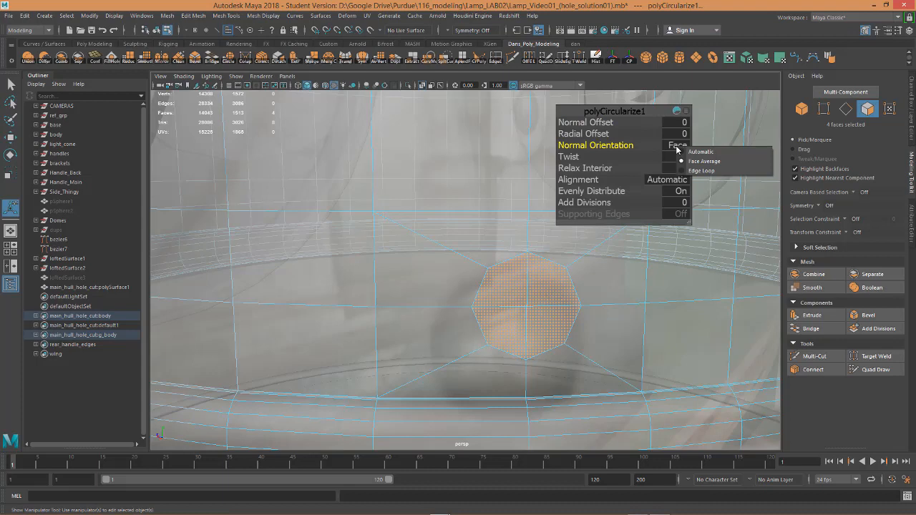
click(682, 155)
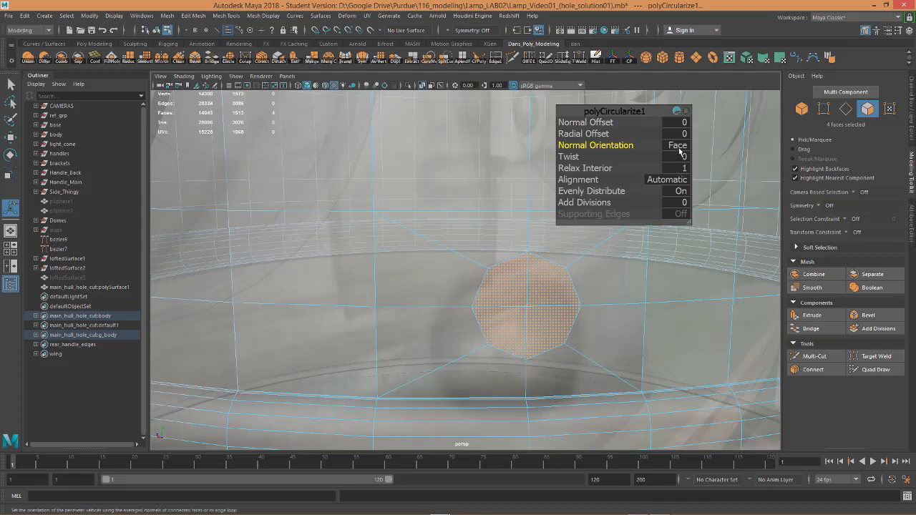
click(683, 158)
click(683, 156)
click(681, 150)
click(707, 153)
click(675, 147)
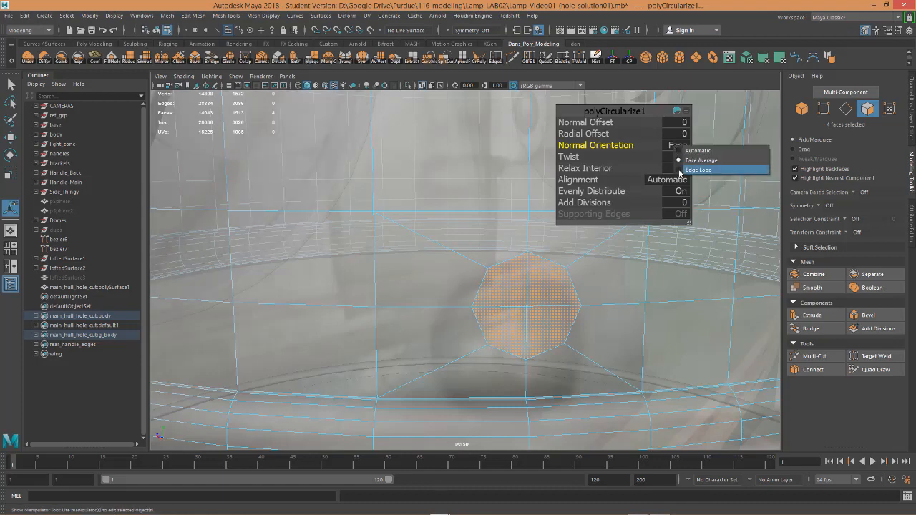
click(580, 134)
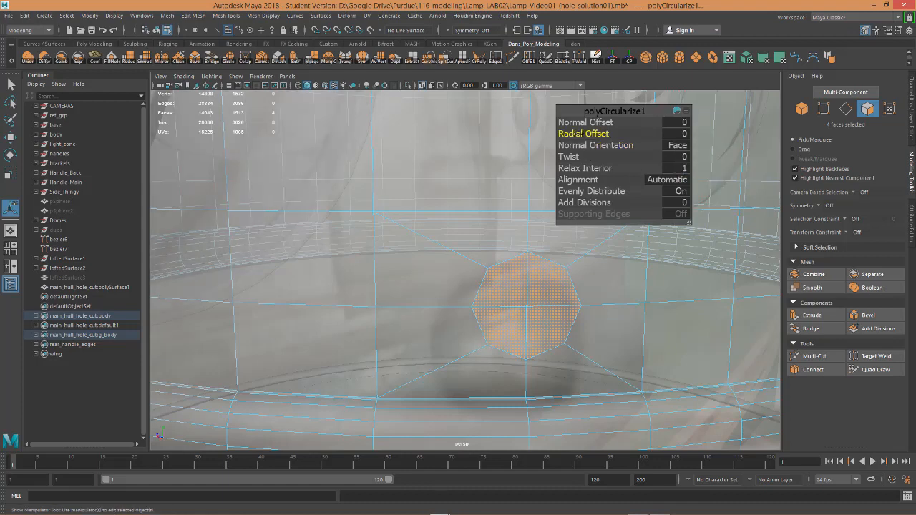
alt+drag(606, 324, 592, 295)
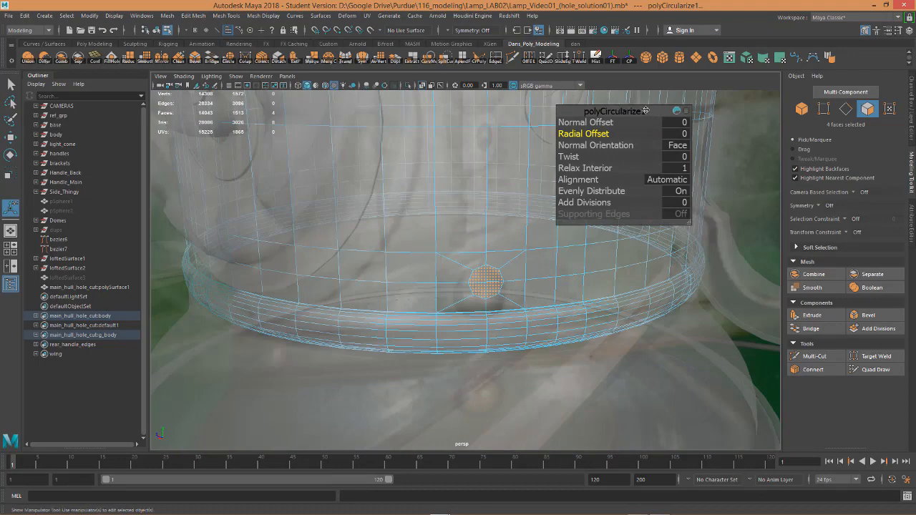
drag(644, 110, 644, 110)
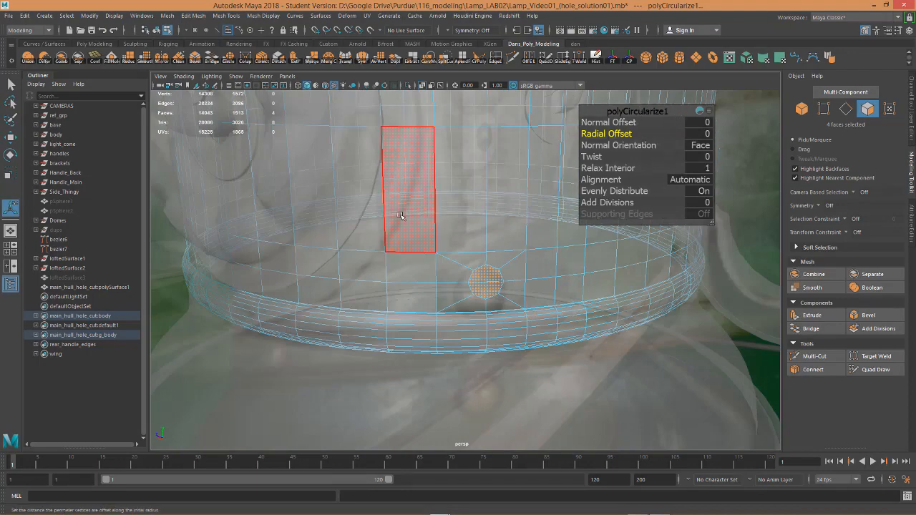
Step: Activate the Move tool, unhide the dups group and make its g_body mesh the live surface
key(w)
alt+drag(538, 313, 458, 301)
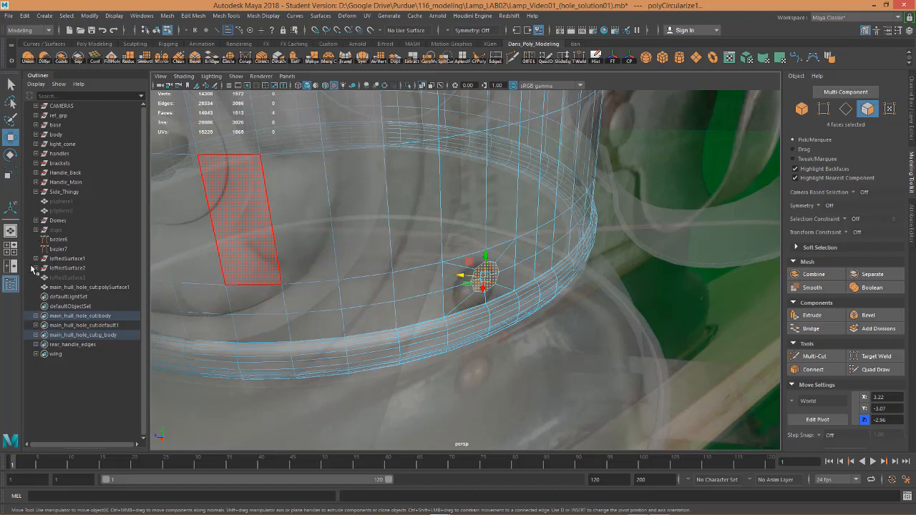
click(36, 230)
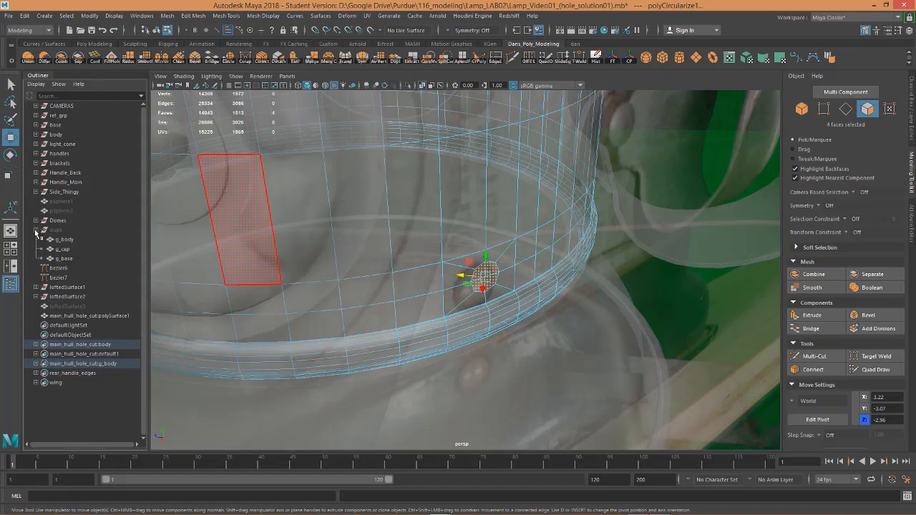
click(57, 230)
key(shift+h)
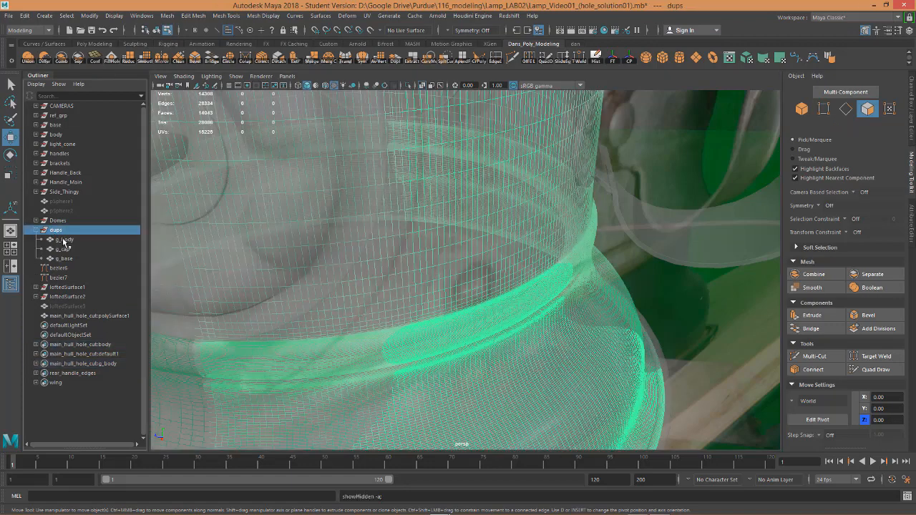
click(65, 240)
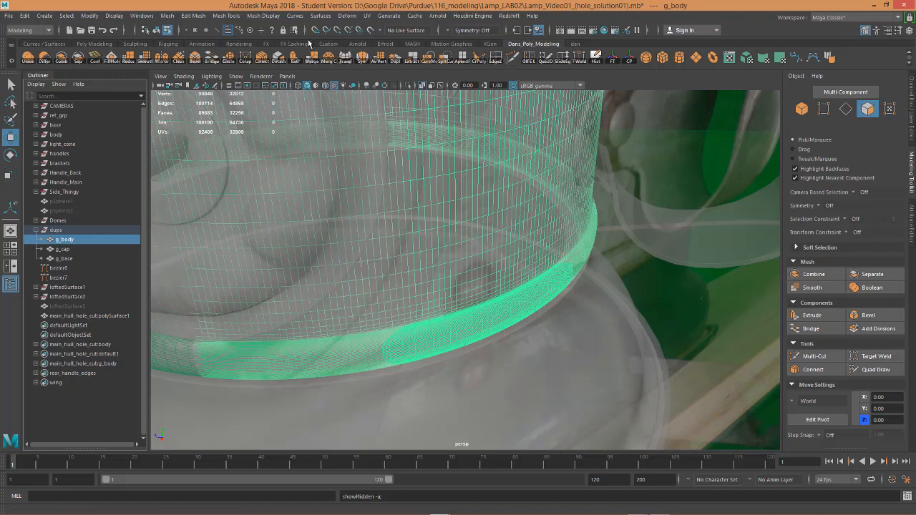
click(371, 31)
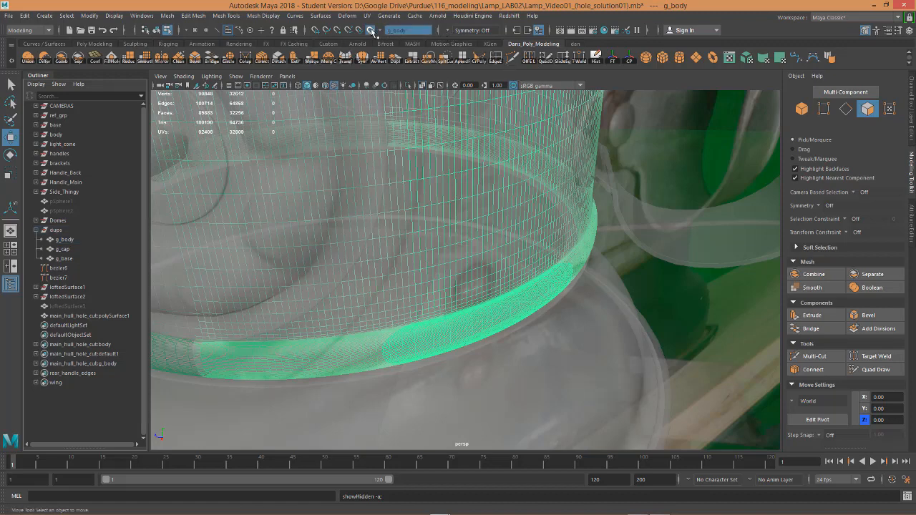
Step: Try to snap the circularized faces to the live g_body surface by nudging them slightly
click(472, 276)
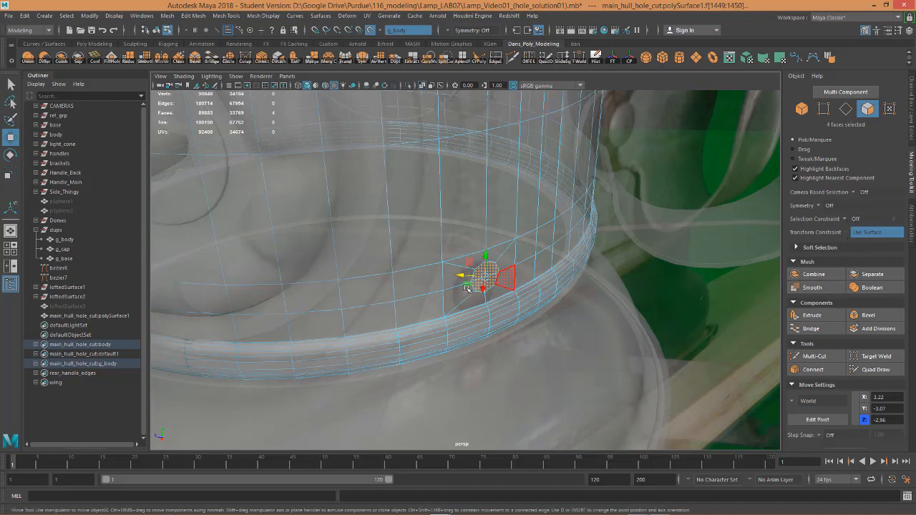
drag(462, 276, 464, 274)
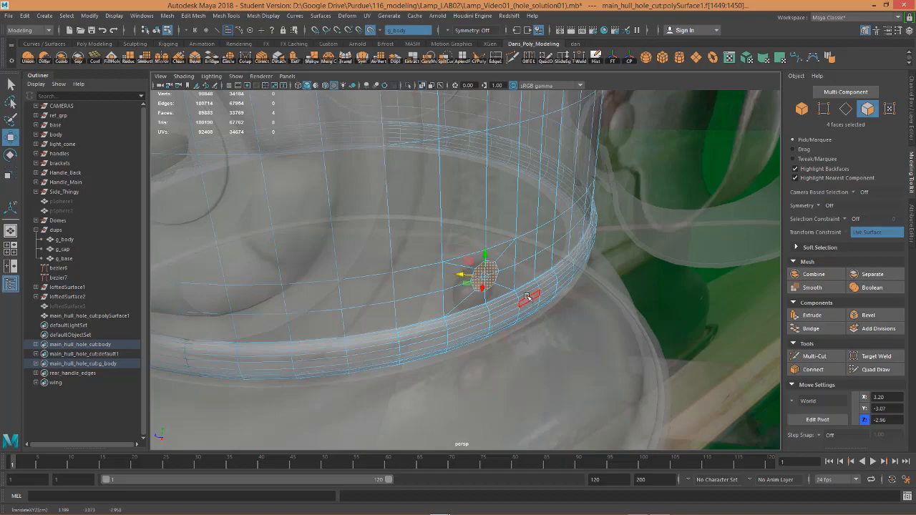
mouse_move(527, 297)
alt+mouse_down()
mouse_move(523, 323)
mouse_move(582, 362)
mouse_move(565, 326)
mouse_move(525, 319)
mouse_move(583, 344)
mouse_move(611, 329)
mouse_move(583, 332)
mouse_move(652, 317)
mouse_move(559, 369)
mouse_move(568, 308)
mouse_move(525, 351)
mouse_move(518, 304)
mouse_move(564, 272)
mouse_move(572, 289)
mouse_move(499, 307)
mouse_move(515, 307)
alt+mouse_up()
scroll(582, 331, up, 5)
scroll(569, 308, down, 5)
key(f)
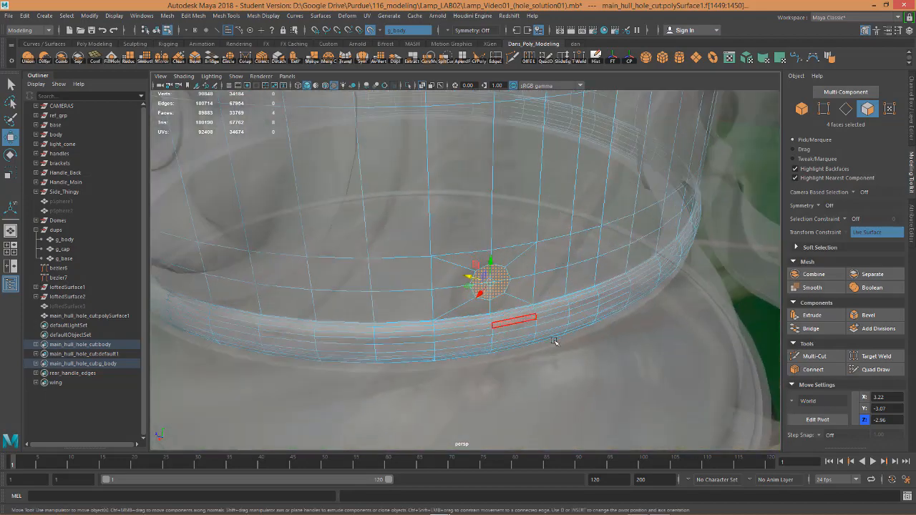
Step: Turn off the live surface and hide the dups group
alt+drag(555, 342, 501, 179)
click(370, 31)
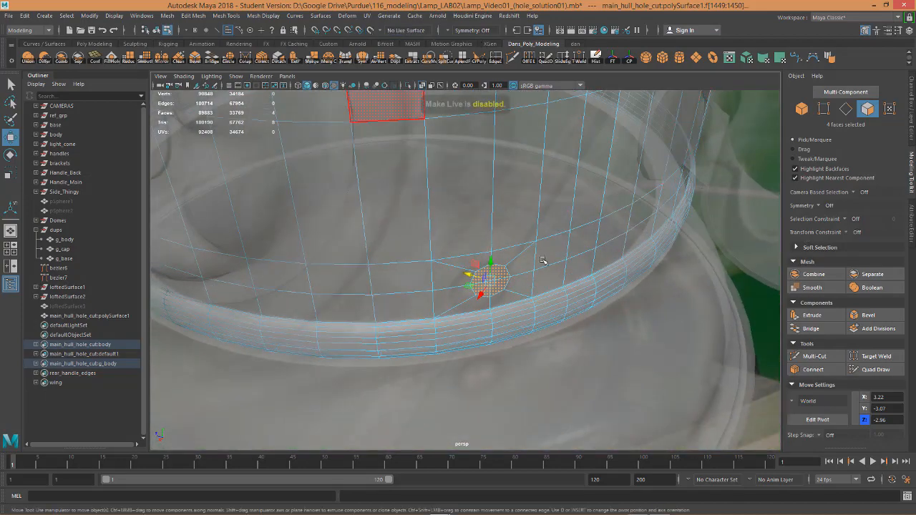
click(56, 230)
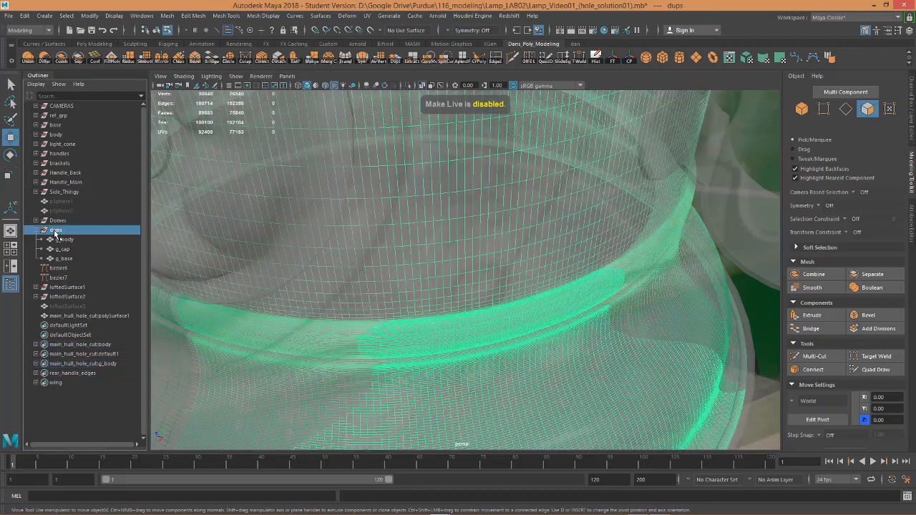
key(ctrl+h)
Step: Turn off X-Ray shading in the perspective view so the lamp displays solid
alt+drag(450, 303, 498, 297)
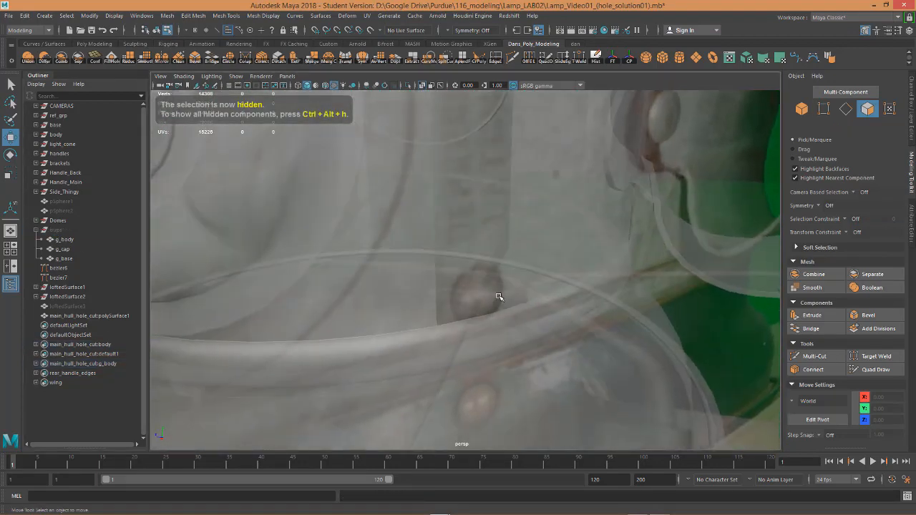
click(183, 77)
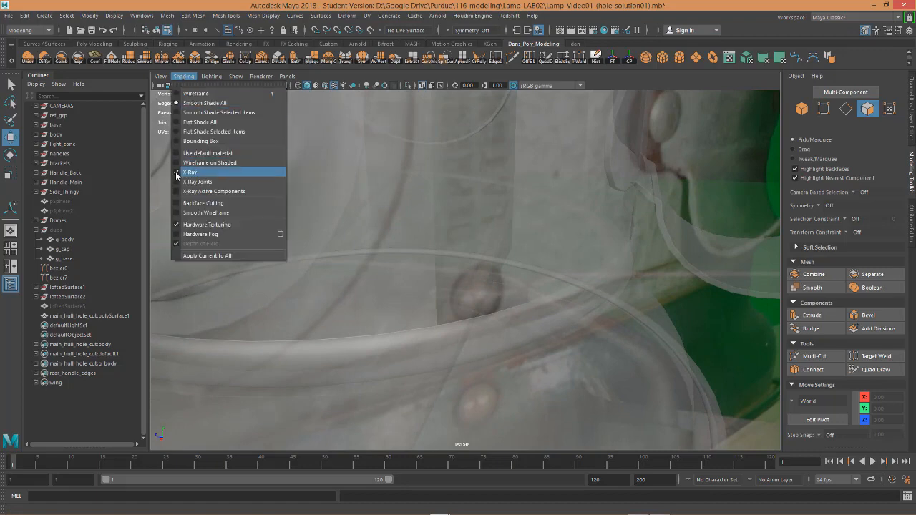
click(182, 171)
Step: Freeze the transformations of the reference plane crossing the lamp and move it about 14 units along Z, clear of the model
alt+drag(550, 296, 412, 226)
scroll(536, 205, down, 4)
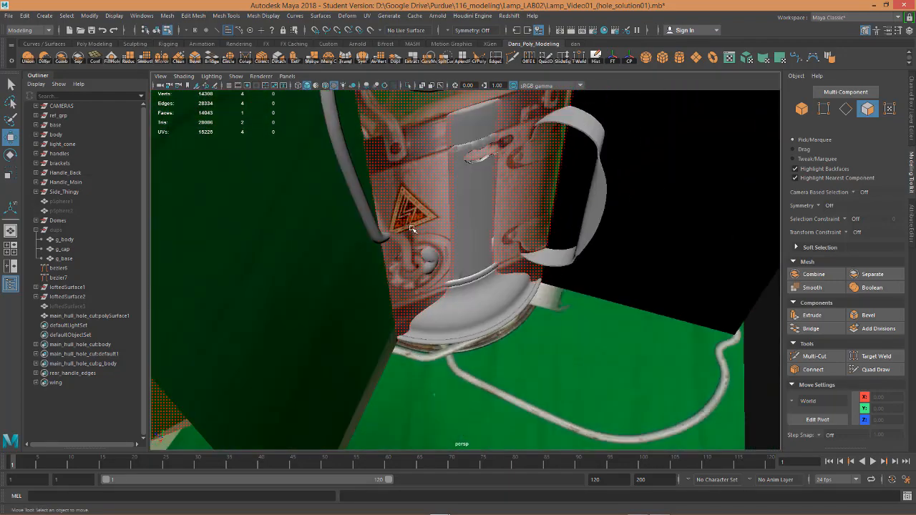
right_drag(412, 227, 453, 213)
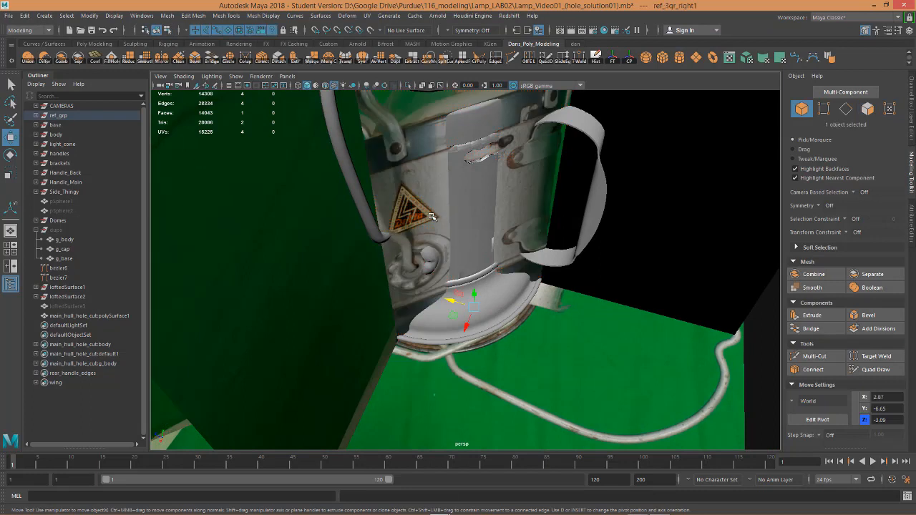
click(910, 91)
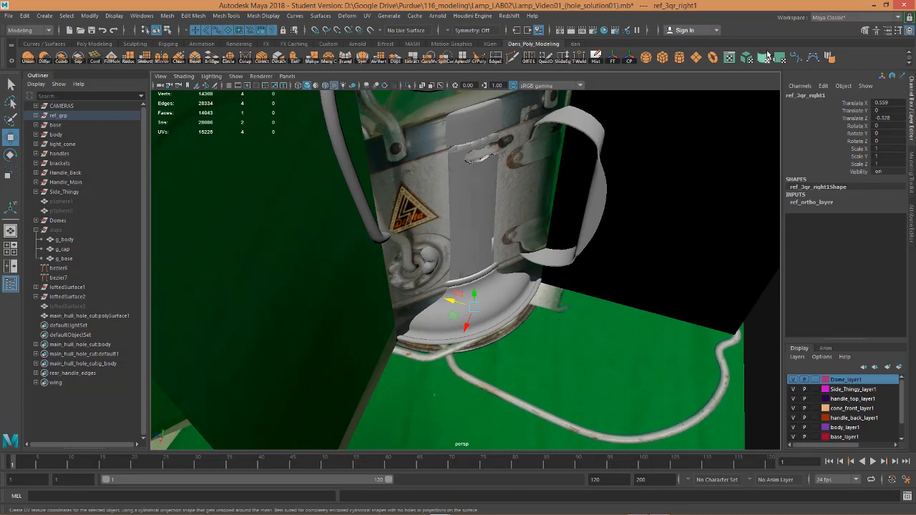
click(613, 58)
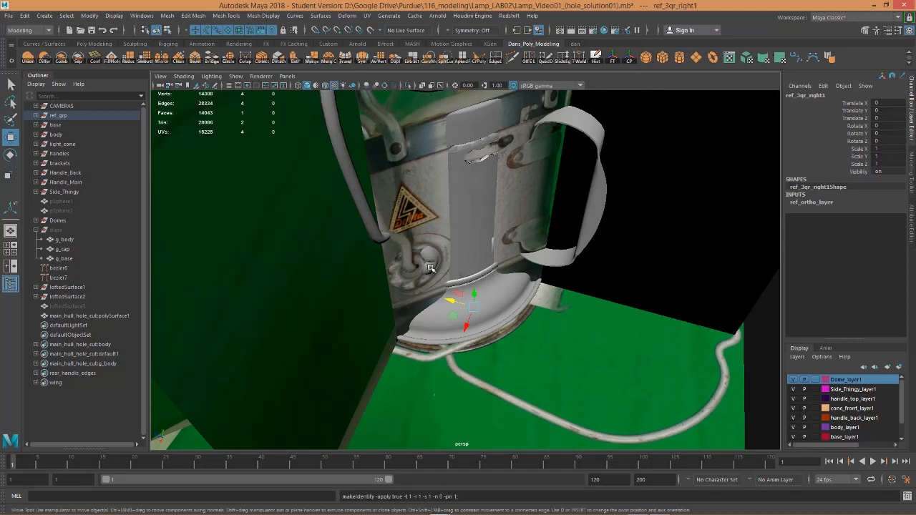
drag(452, 299, 223, 257)
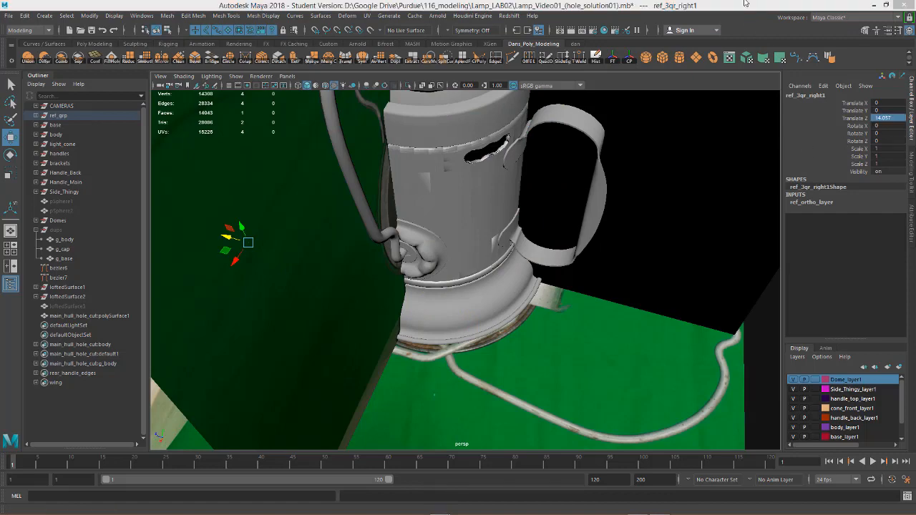
Step: Select and frame the lamp hull mesh, and return to face mode with the four circular faces selected
alt+drag(505, 277, 482, 277)
click(485, 255)
key(f)
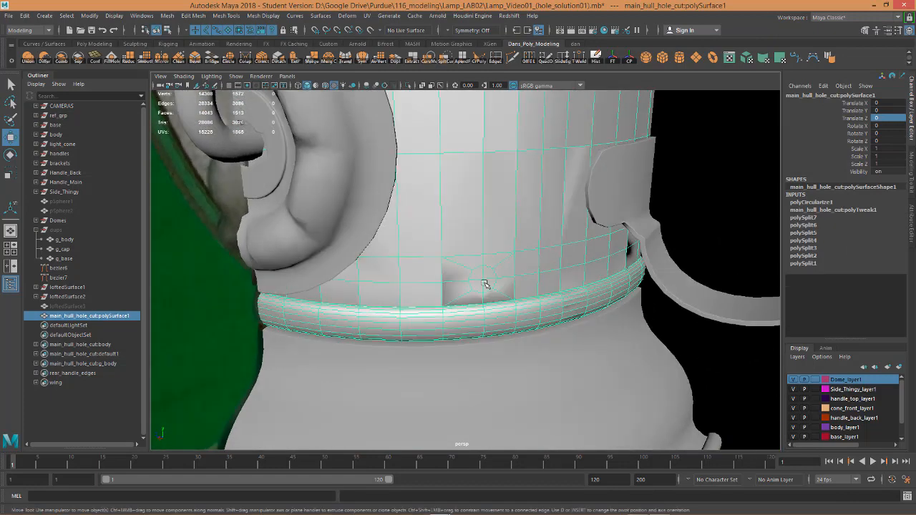
mouse_move(485, 284)
right_down()
mouse_move(485, 258)
mouse_move(522, 244)
mouse_move(485, 257)
mouse_move(486, 283)
right_up()
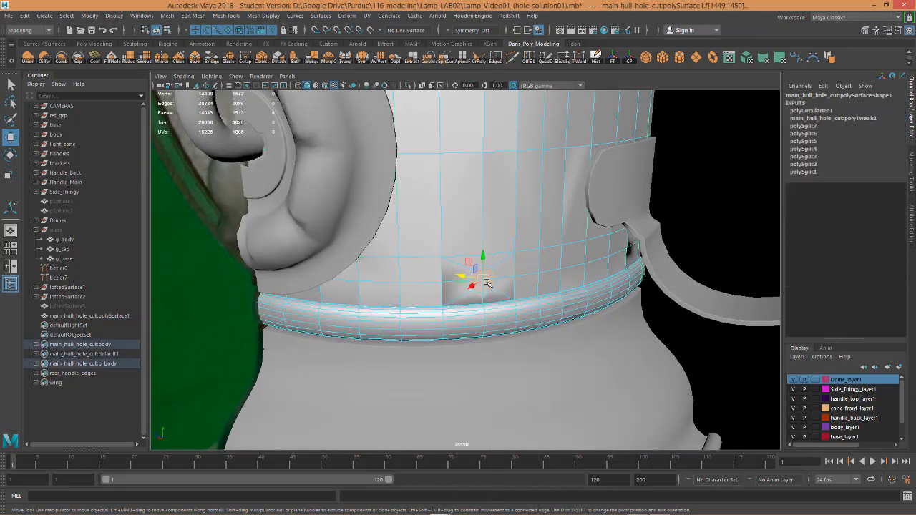
alt+drag(498, 298, 526, 343)
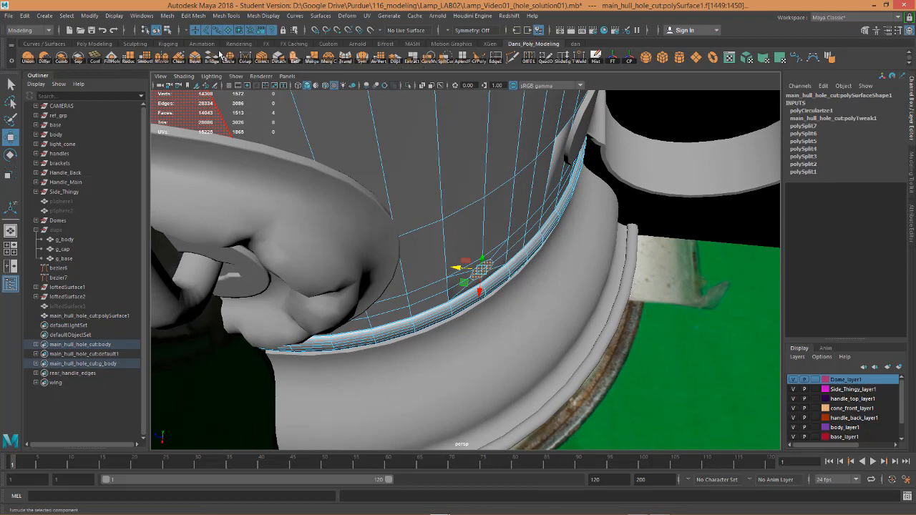
Step: Extrude the four circular faces inward about 0.03 units along their local Z
click(295, 58)
alt+drag(570, 338, 553, 314)
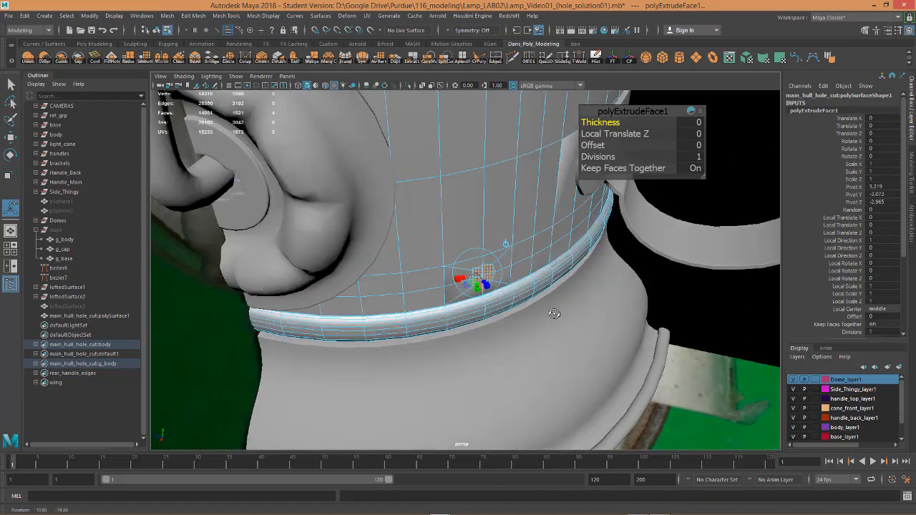
scroll(554, 314, up, 5)
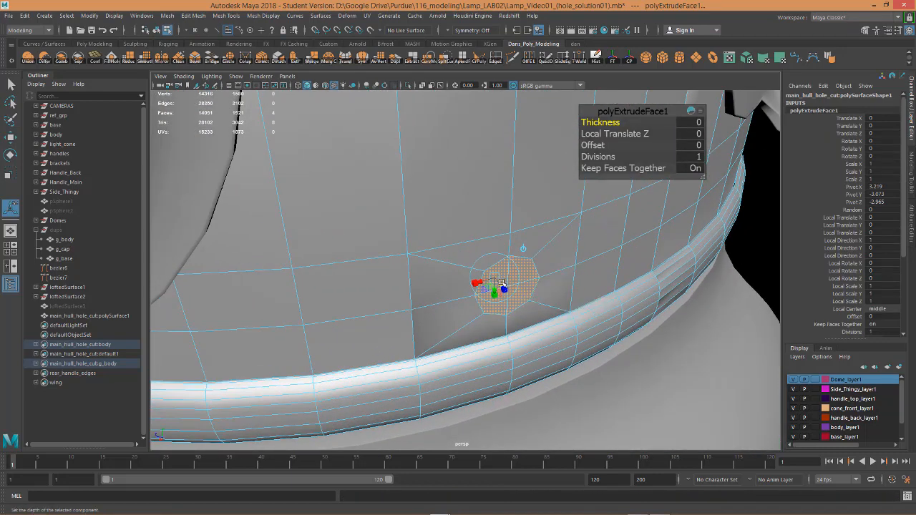
drag(502, 286, 500, 281)
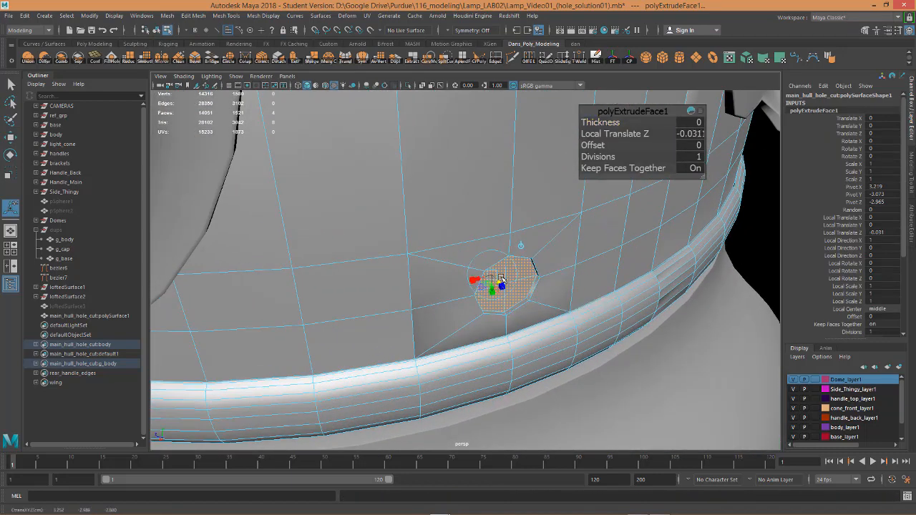
Step: Extrude the circular faces about 0.18 units deeper into the hull, followed by another short inward extrusion
key(ctrl+e)
drag(499, 280, 498, 280)
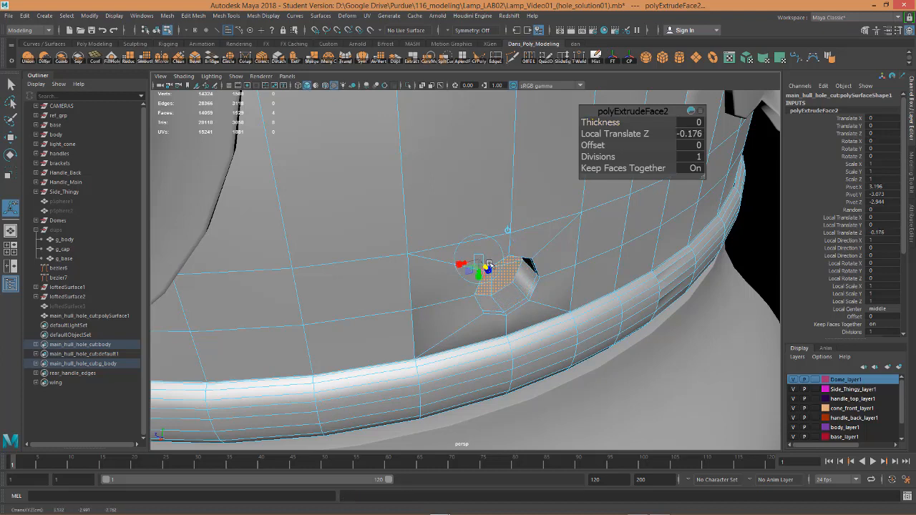
key(ctrl+e)
drag(484, 264, 483, 261)
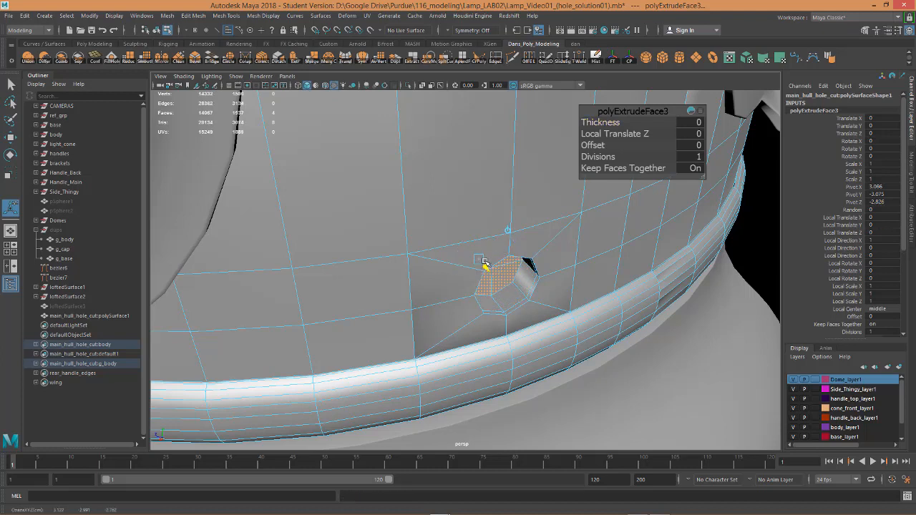
Step: Extrude the hole's floor faces once more and scale them uniformly to 0.9 to form an inset ring
key(ctrl+e)
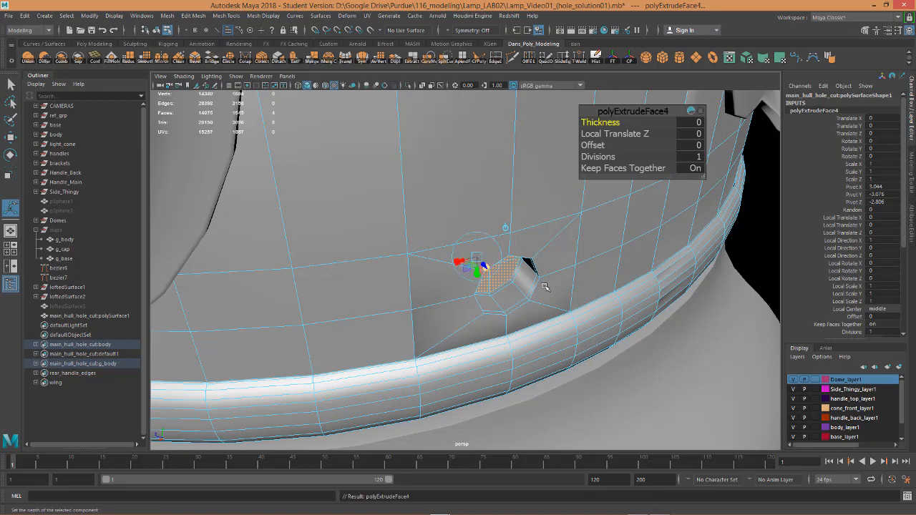
alt+drag(549, 306, 506, 274)
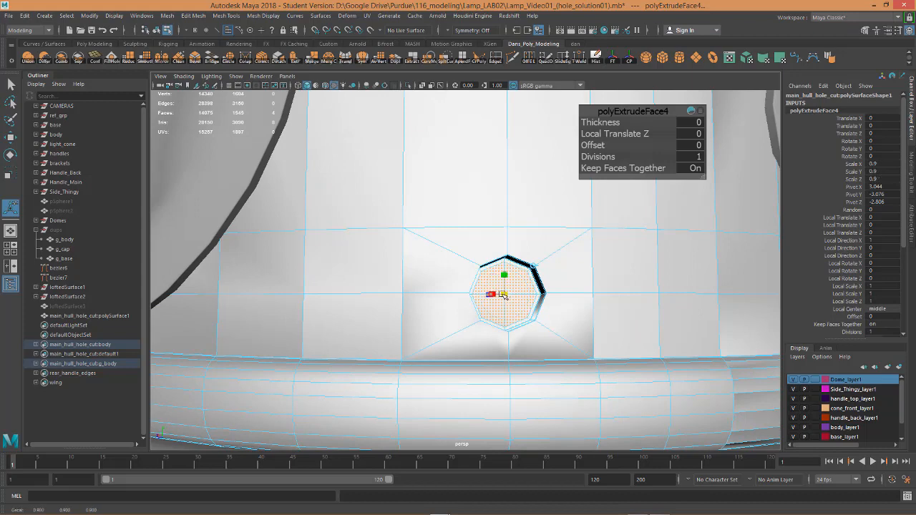
Step: Examine the corner vertices where the diagonal edges around the circular hole meet the hull's lower rim
alt+drag(503, 294, 552, 330)
alt+middle_drag(472, 322, 486, 213)
alt+right_drag(390, 279, 425, 293)
alt+middle_drag(424, 319, 463, 318)
alt+right_drag(464, 319, 459, 308)
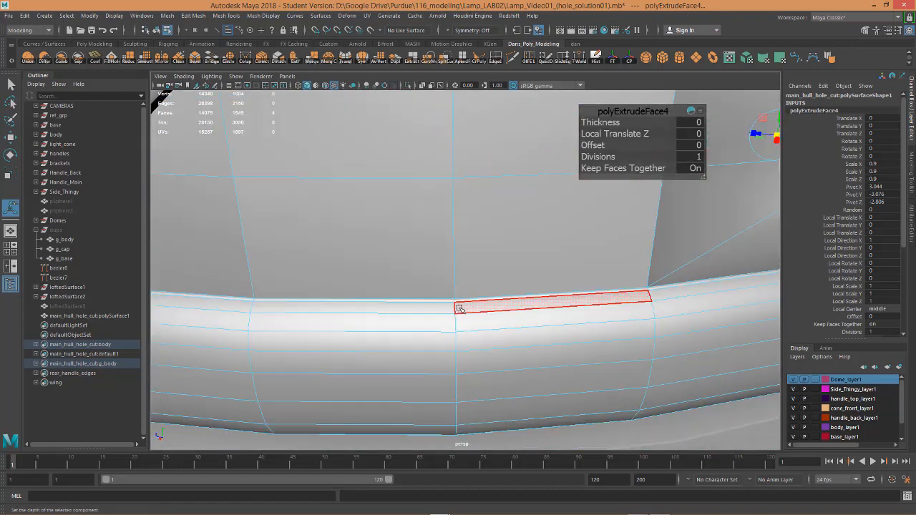
alt+middle_drag(554, 305, 368, 301)
alt+right_drag(475, 293, 816, 269)
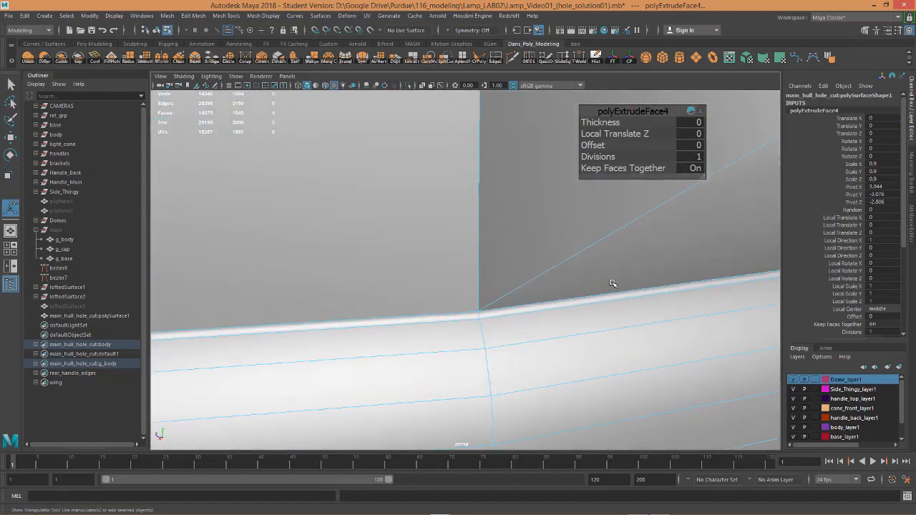
key(F9)
click(479, 314)
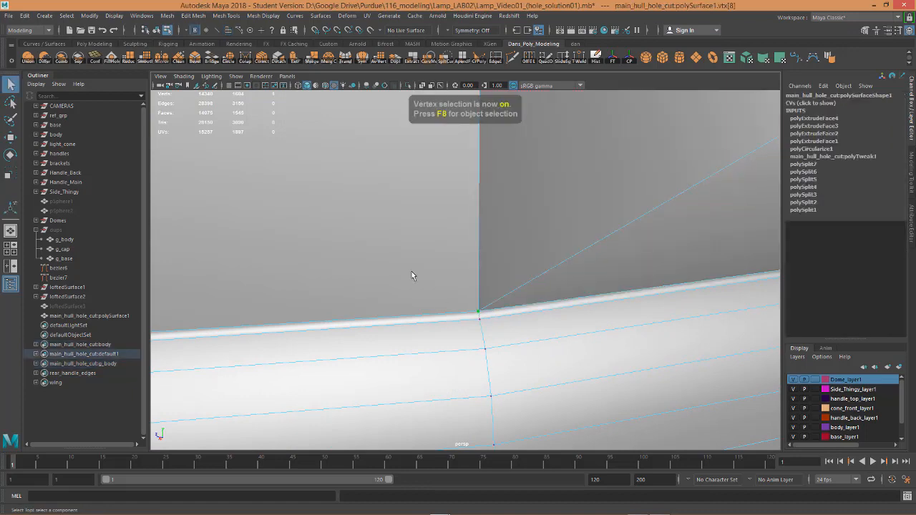
scroll(443, 236, down, 10)
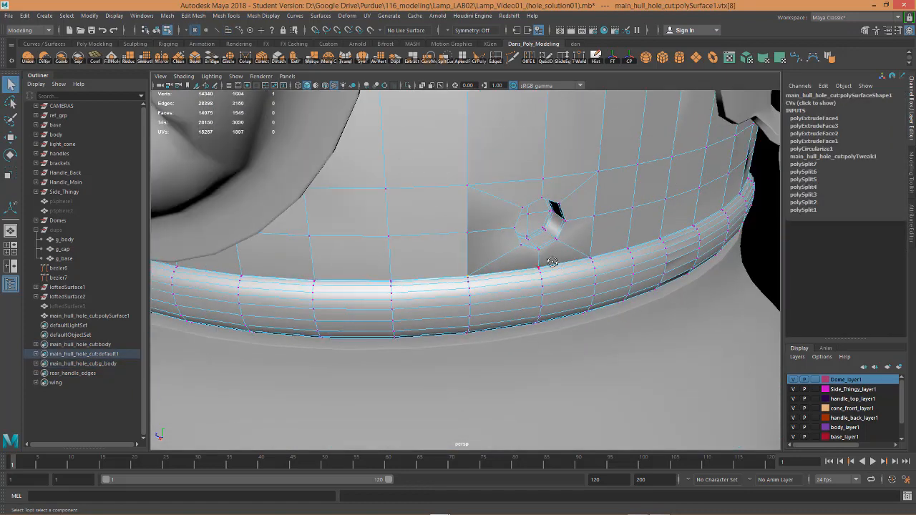
alt+drag(606, 273, 554, 256)
alt+middle_drag(554, 256, 553, 255)
scroll(554, 256, up, 5)
scroll(548, 300, up, 5)
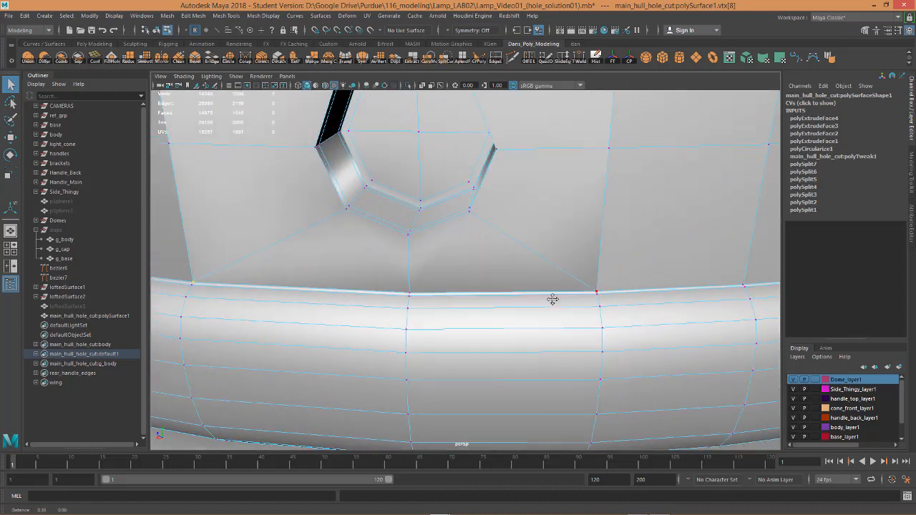
click(612, 299)
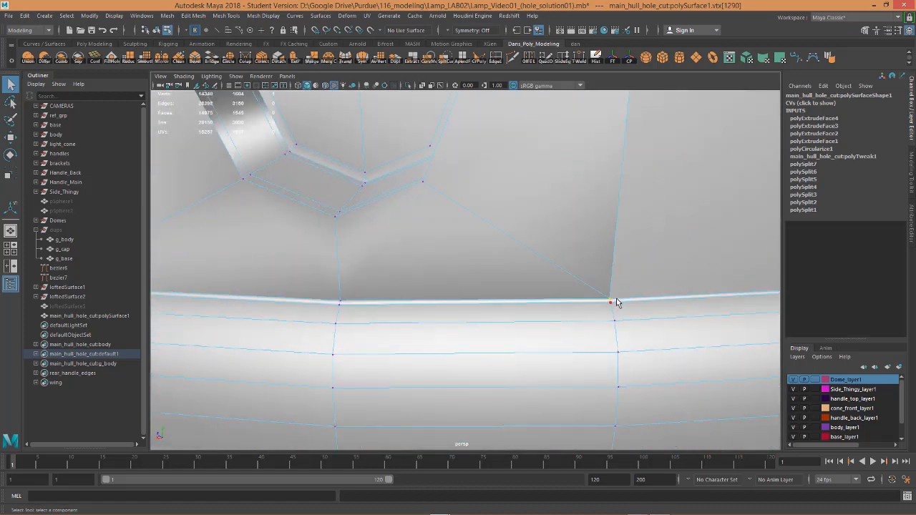
Step: Return to object mode with the hull selected and examine the edge layout around the circular hole
scroll(576, 238, down, 4)
alt+drag(475, 286, 513, 246)
scroll(489, 284, down, 4)
right_drag(517, 231, 565, 217)
alt+drag(574, 294, 547, 110)
alt+drag(391, 351, 411, 334)
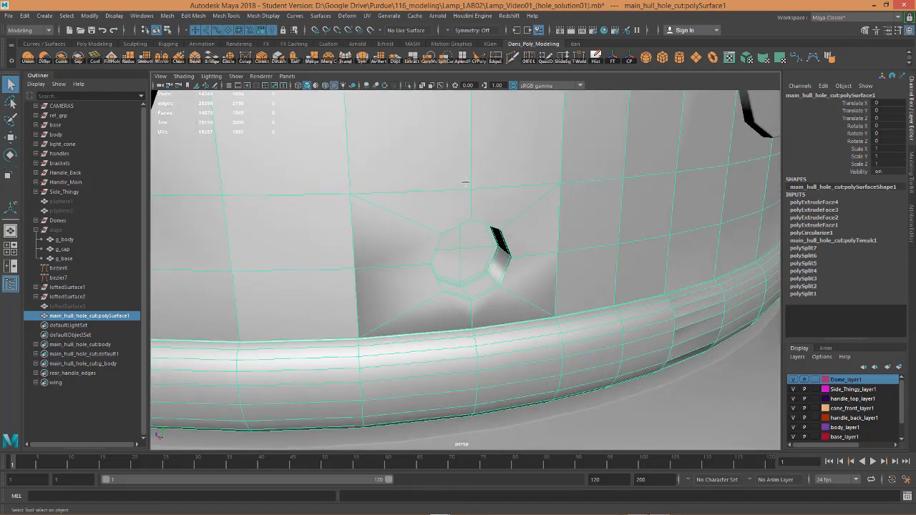
Step: Insert an edge loop tightly around the circular hole's outer border using Equal distance from edge
scroll(480, 207, up, 5)
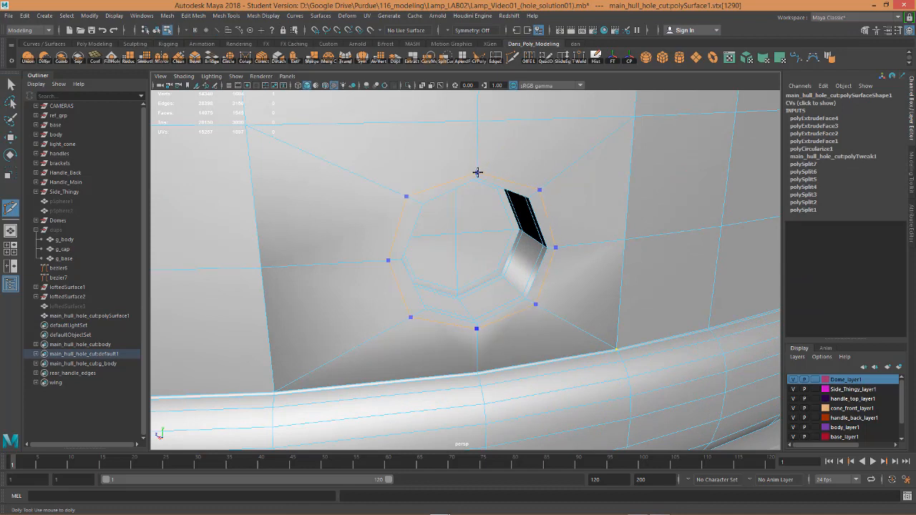
double_click(495, 59)
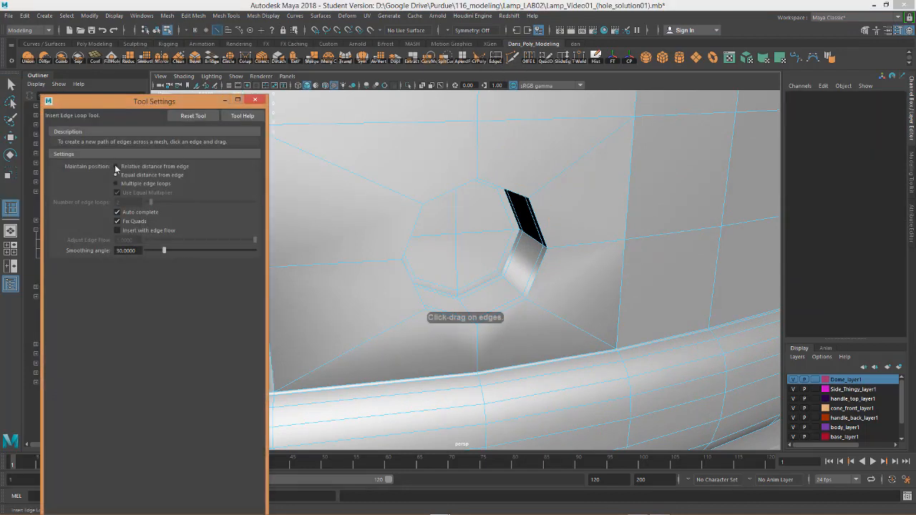
click(538, 196)
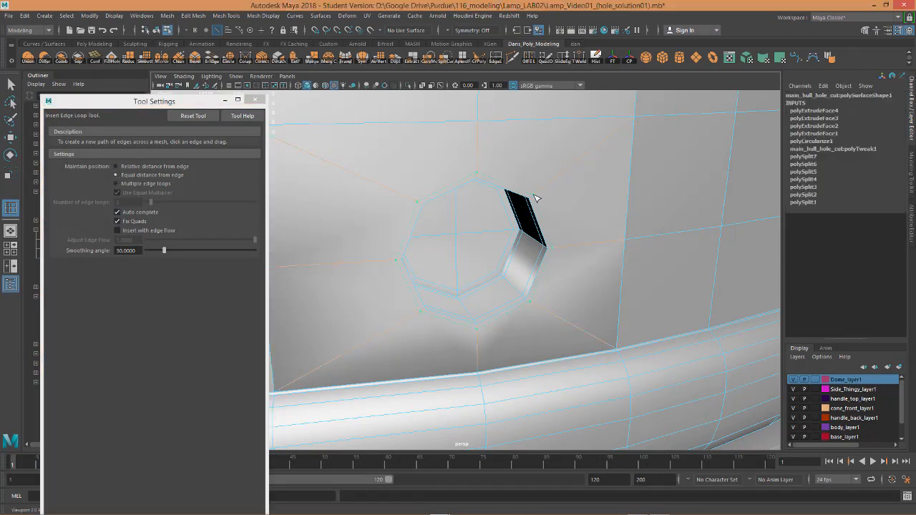
click(538, 198)
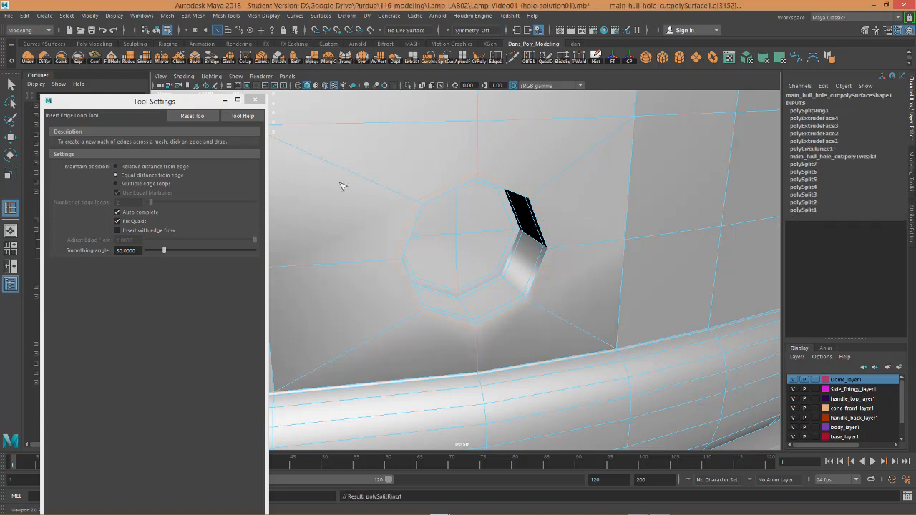
click(256, 100)
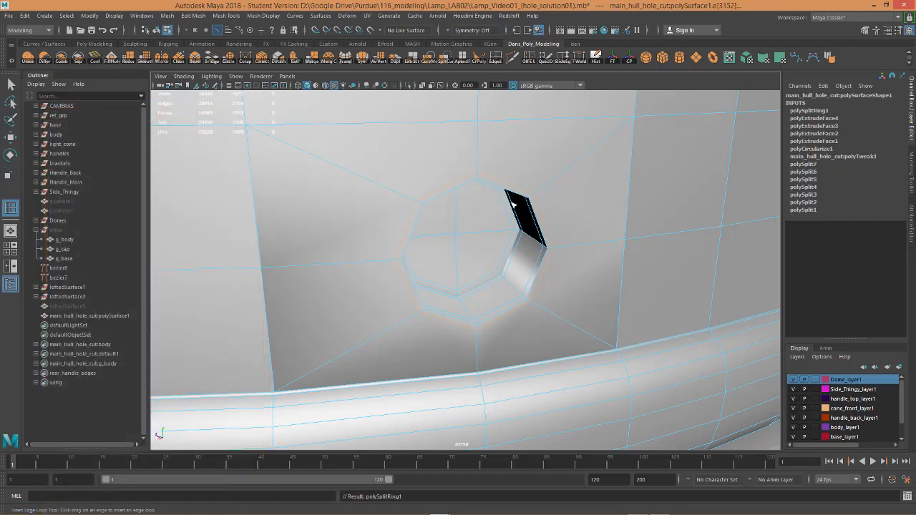
Step: Select the hull mesh in object mode and delete its construction history
key(w)
scroll(515, 198, down, 6)
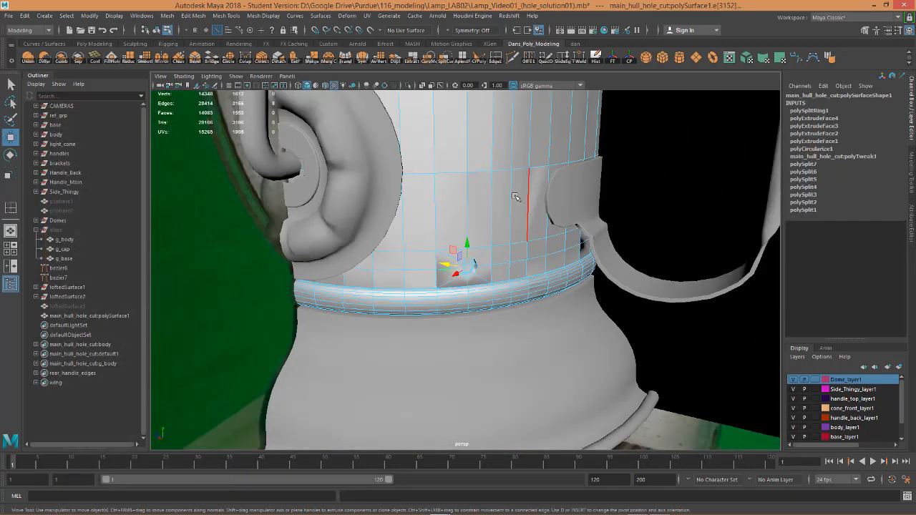
alt+drag(515, 197, 468, 211)
right_drag(468, 211, 518, 202)
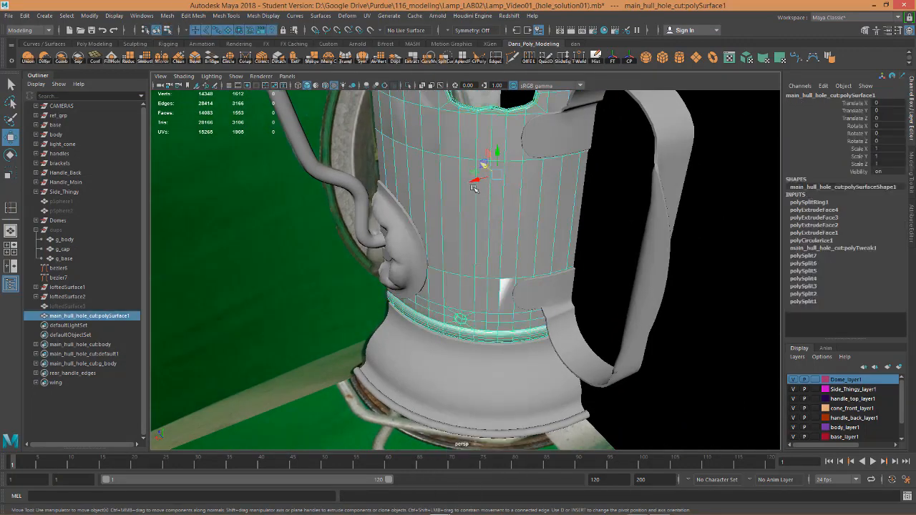
alt+drag(443, 157, 545, 248)
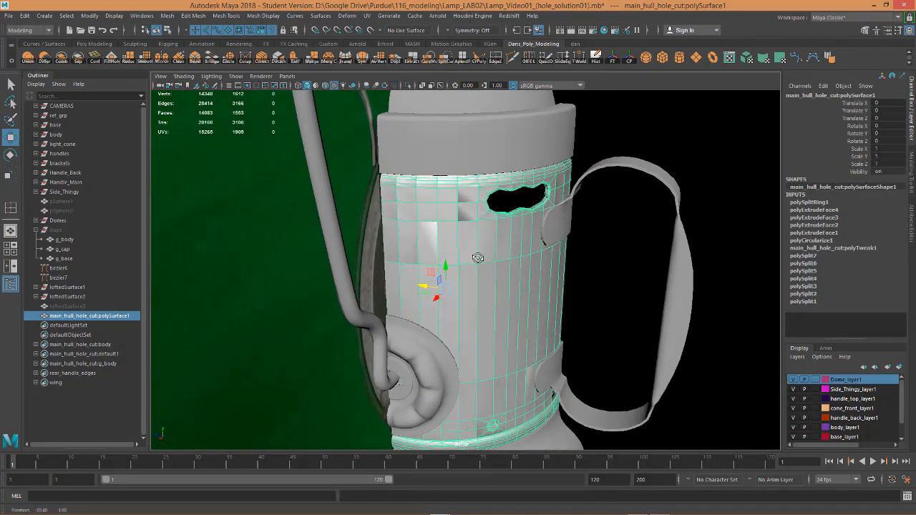
click(597, 58)
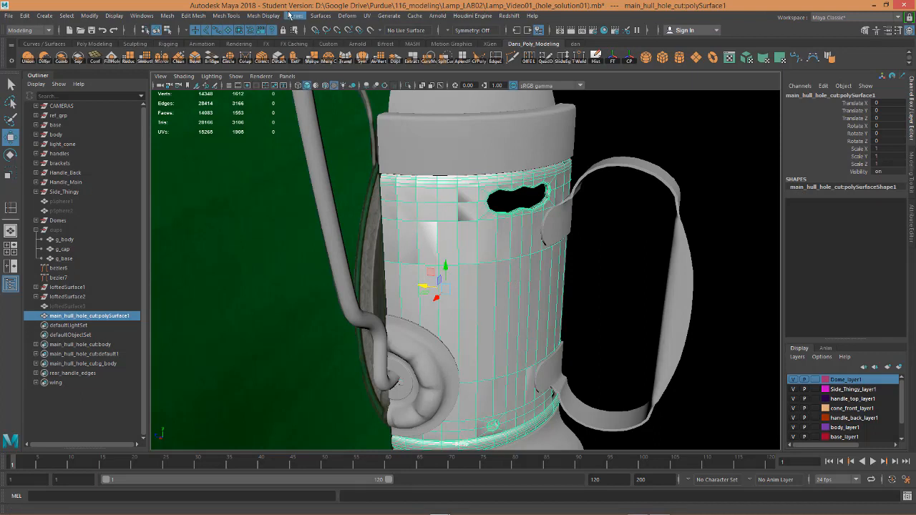
Step: Soften all edges of the hull mesh
click(321, 16)
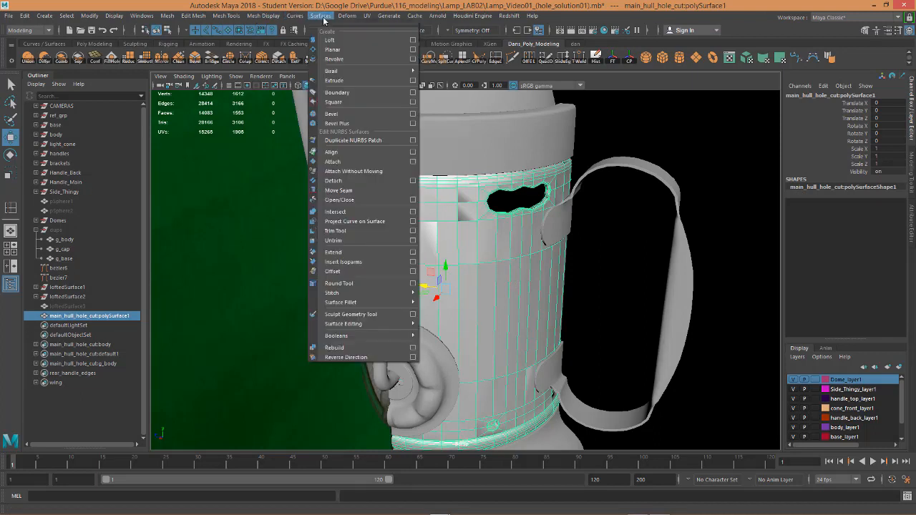
click(264, 16)
click(284, 101)
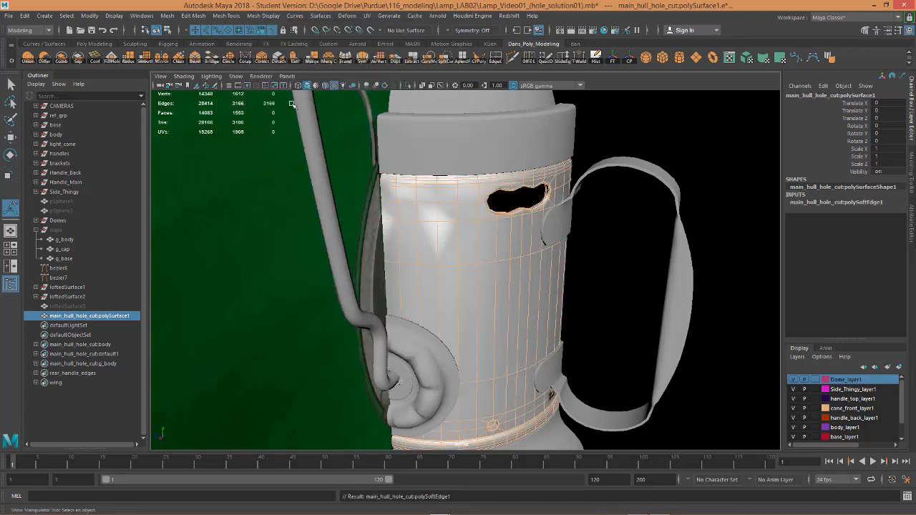
Step: Inspect the softened shading across the hull, around the oblong vent opening and near the circular hole
alt+drag(599, 187, 572, 273)
alt+right_drag(390, 175, 466, 168)
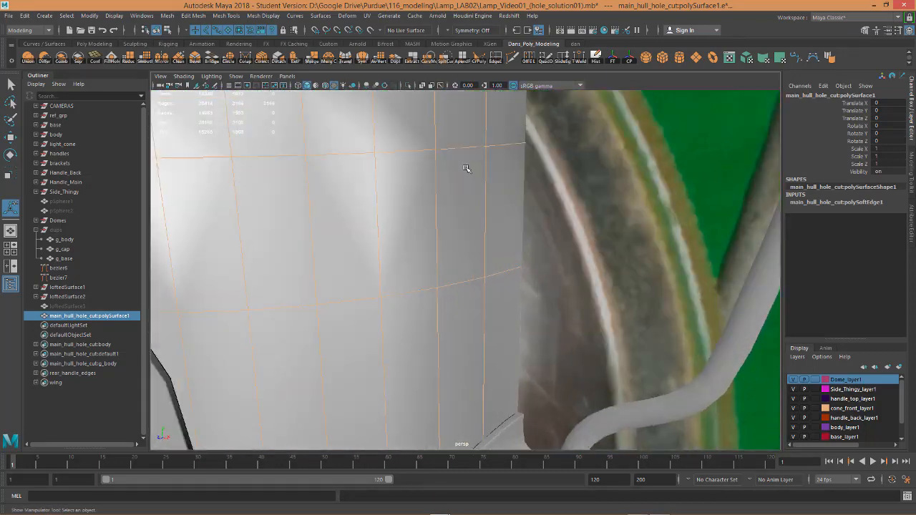
alt+middle_drag(466, 167, 470, 273)
alt+drag(470, 274, 497, 282)
alt+right_drag(496, 282, 505, 274)
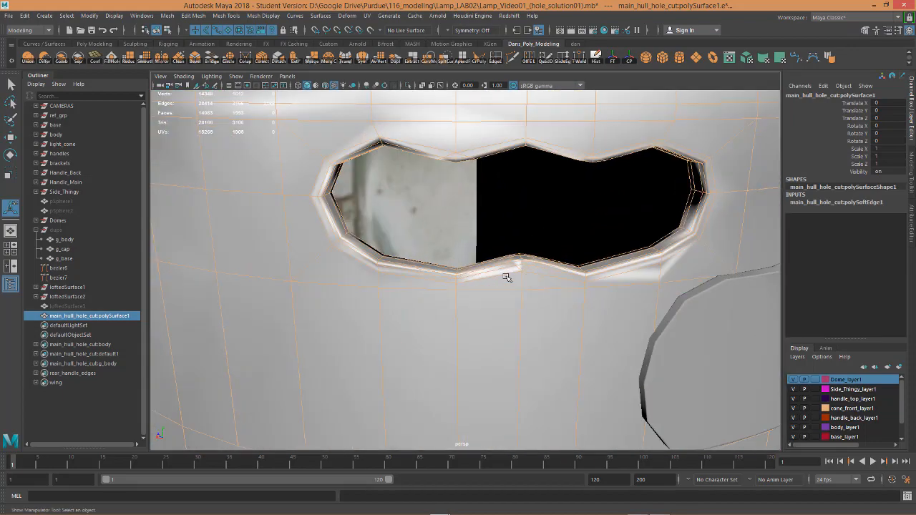
alt+drag(505, 274, 505, 292)
alt+middle_drag(504, 283, 469, 100)
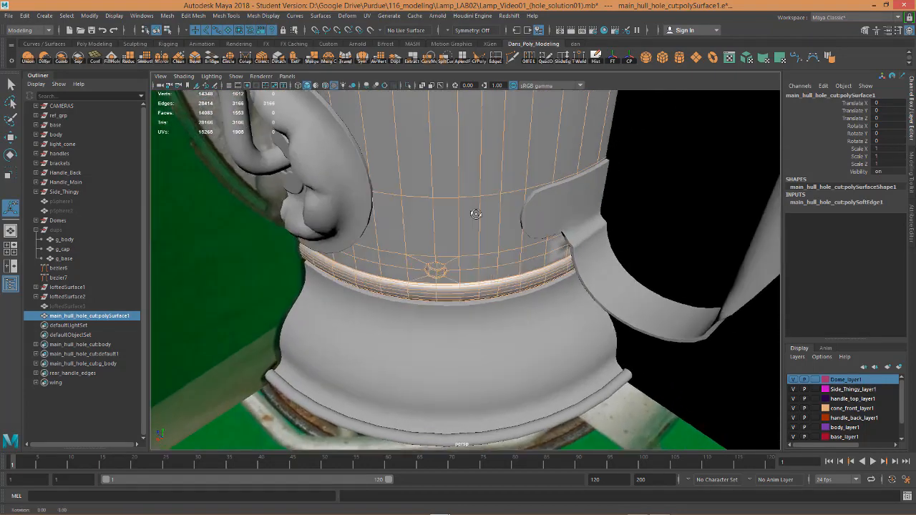
alt+drag(477, 210, 481, 172)
alt+right_drag(478, 286, 511, 298)
alt+drag(511, 298, 535, 292)
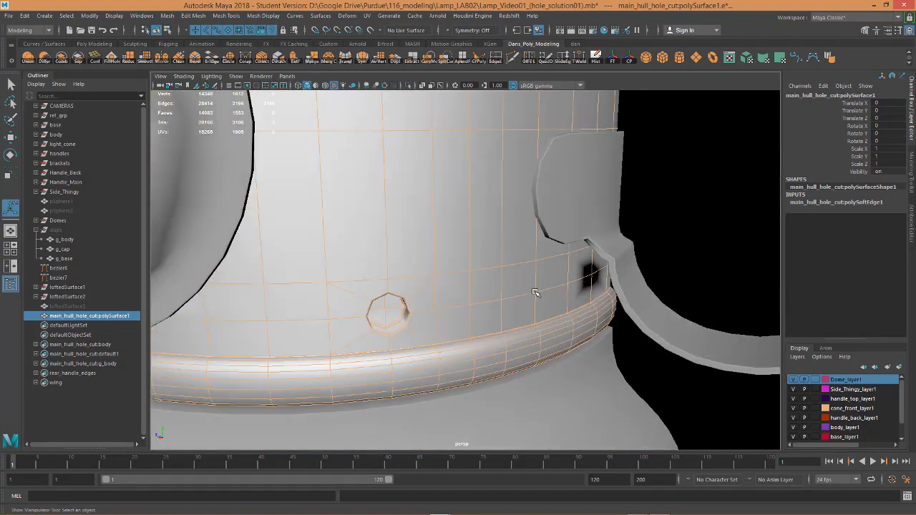
Step: Return the hull to object mode and turn on its smooth mesh preview to check the circular hole
mouse_move(535, 292)
right_down()
mouse_move(588, 276)
mouse_move(520, 297)
right_up()
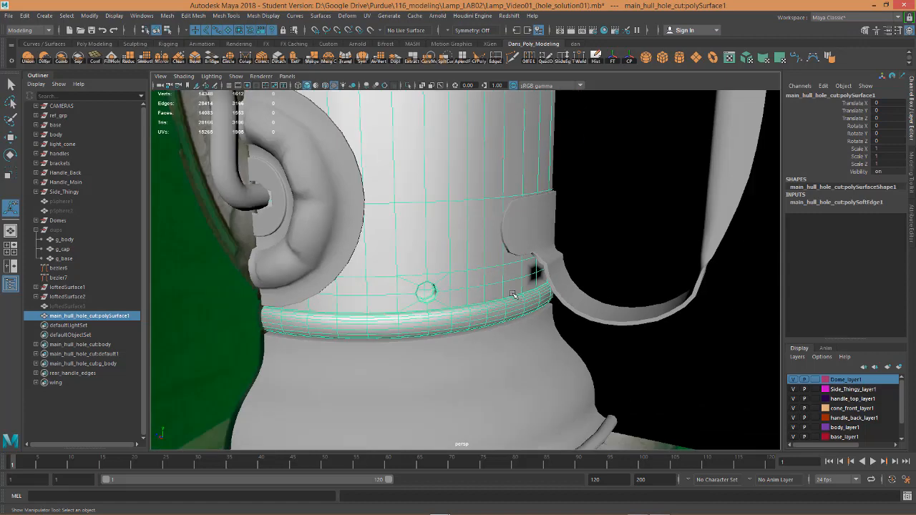
key(3)
alt+right_drag(417, 281, 446, 286)
mouse_move(446, 285)
alt+mouse_down()
mouse_move(467, 287)
mouse_move(446, 288)
alt+mouse_up()
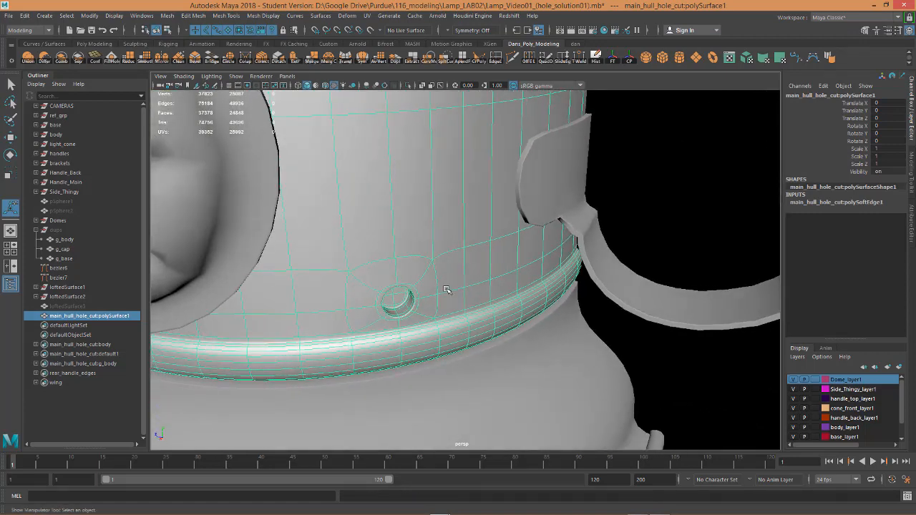
Step: Turn off the smooth preview and pick the vertex at the dark shading spot beside the lower handle bracket
key(F9)
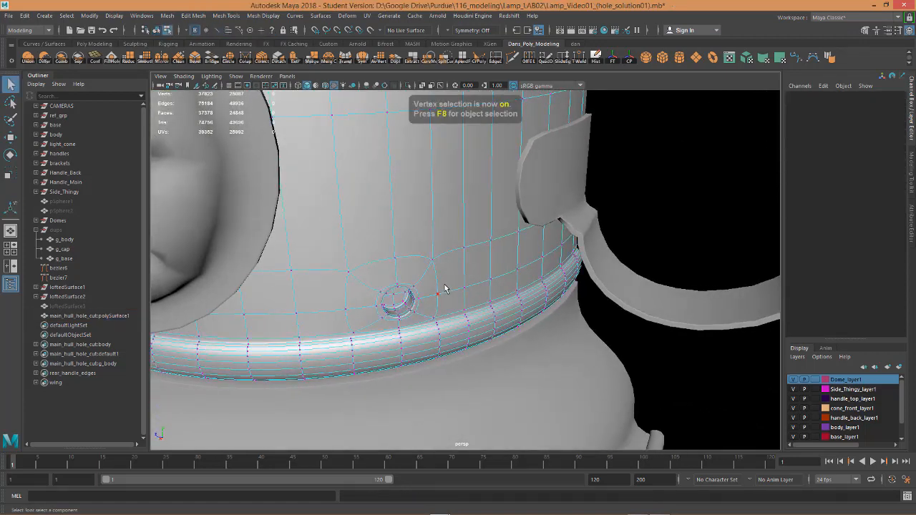
key(1)
alt+drag(446, 288, 460, 306)
click(559, 297)
alt+middle_drag(460, 258, 448, 348)
alt+drag(432, 248, 463, 300)
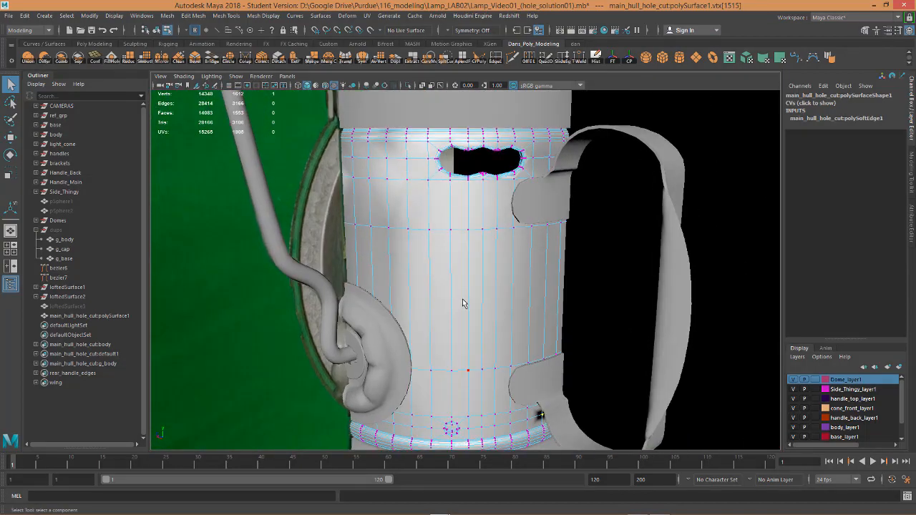
Step: Return the hull to object mode and run mesh Cleanup on it, set to select matching polygons on selected objects
key(w)
right_drag(456, 230, 503, 217)
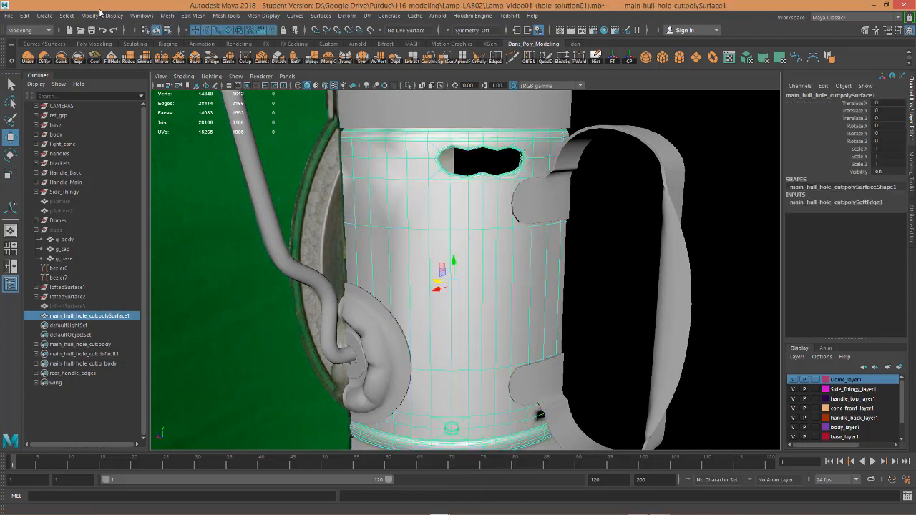
click(167, 15)
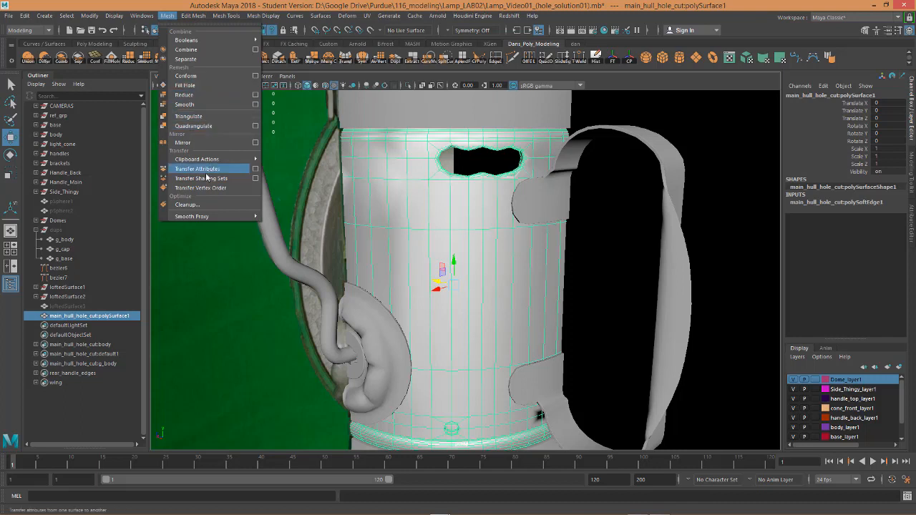
click(189, 204)
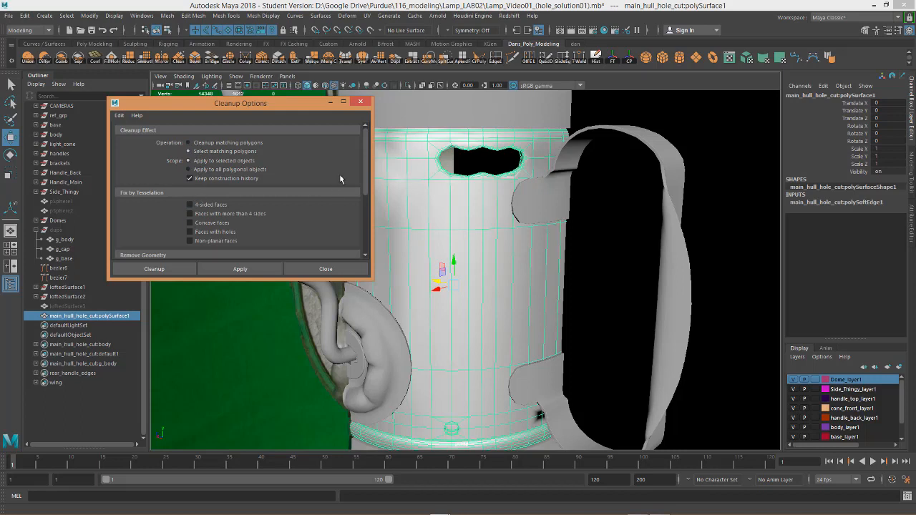
drag(366, 171, 364, 222)
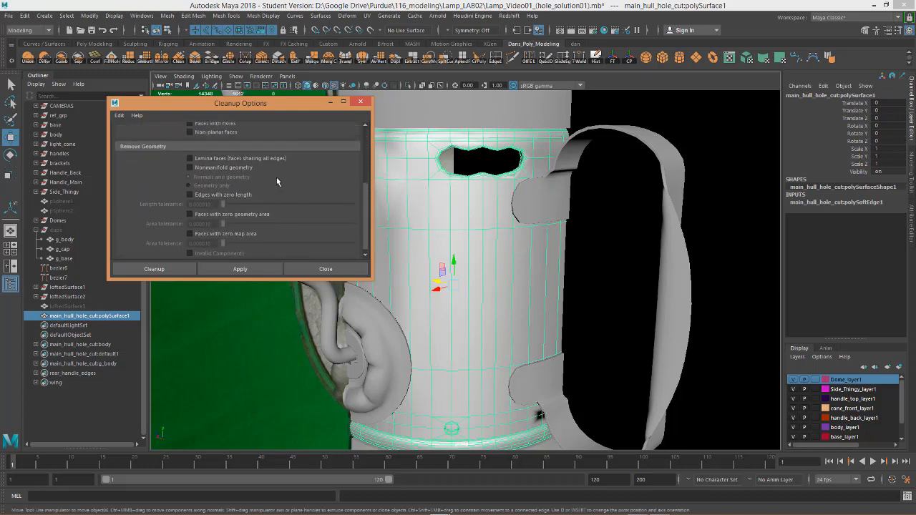
click(247, 271)
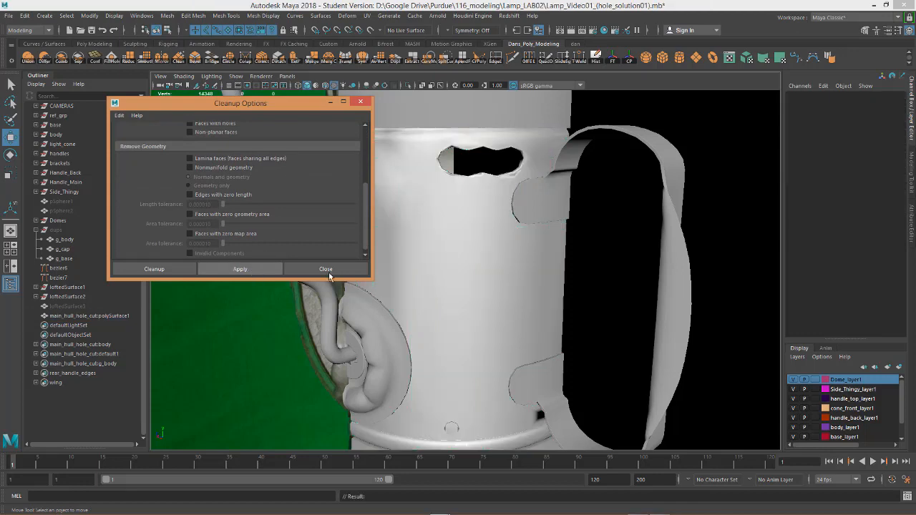
Step: Inspect the hull's shading from the handle side and around the body, and close the Cleanup options
alt+middle_drag(529, 319, 561, 314)
alt+drag(523, 291, 508, 244)
click(483, 216)
alt+drag(483, 215, 394, 233)
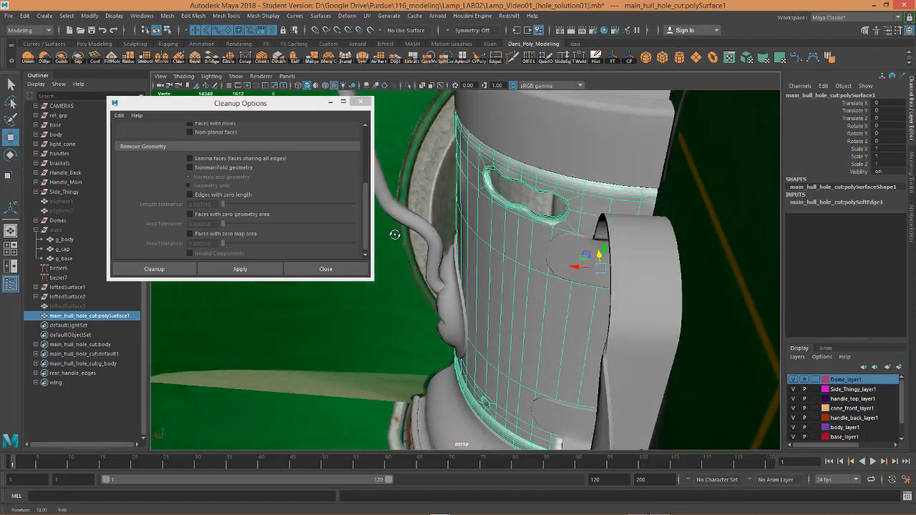
alt+drag(544, 233, 493, 223)
scroll(493, 223, down, 5)
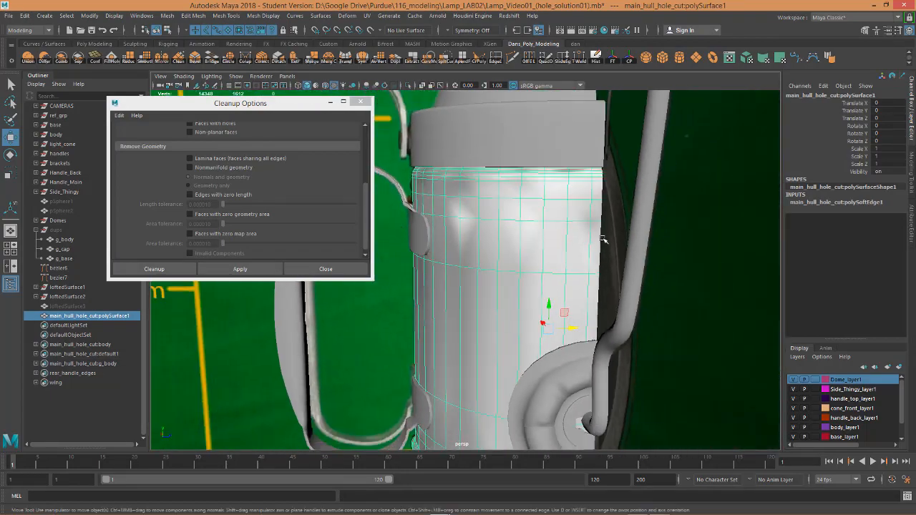
alt+drag(605, 240, 546, 248)
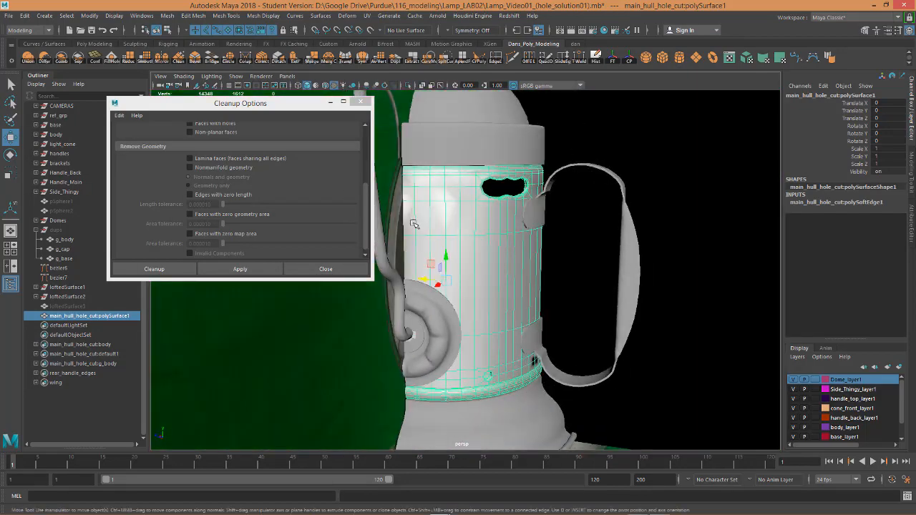
click(324, 270)
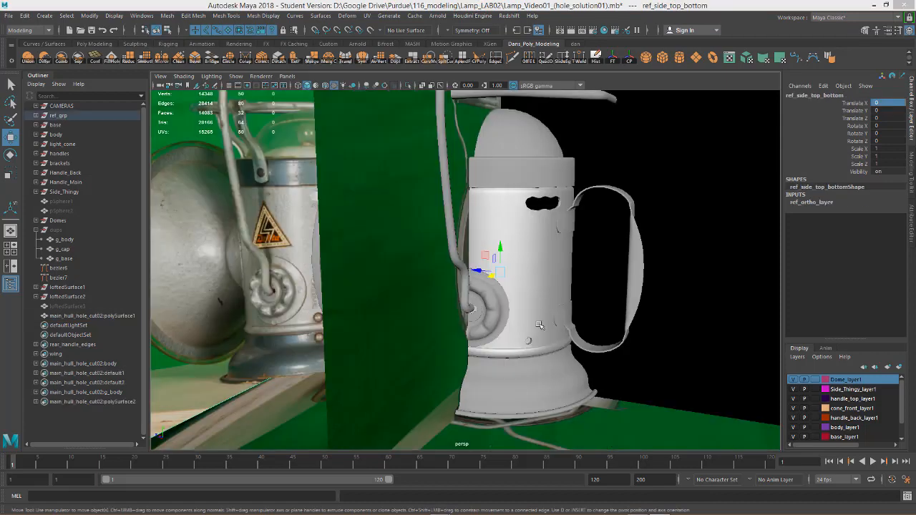
Step: Examine the shading of the main_hull_hole_cut02 hull around the vent opening, handle brackets and lower circular hole
alt+drag(546, 263, 479, 294)
scroll(495, 273, up, 6)
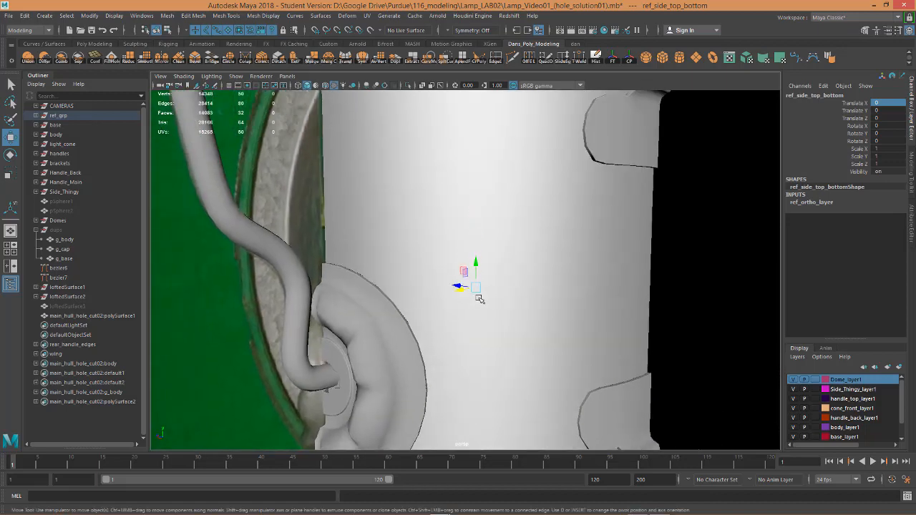
mouse_move(519, 221)
alt+mouse_down()
mouse_move(533, 255)
mouse_move(513, 242)
mouse_move(518, 210)
alt+mouse_up()
scroll(526, 246, down, 4)
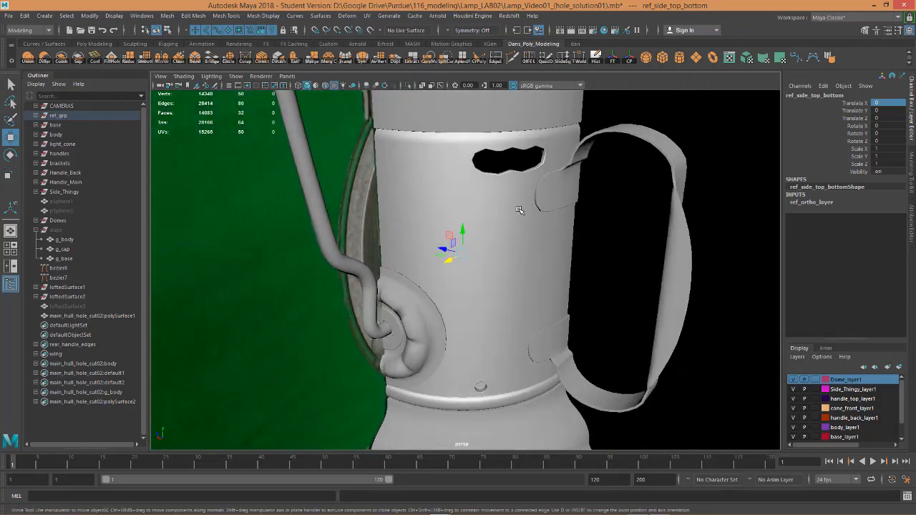
alt+drag(500, 290, 515, 259)
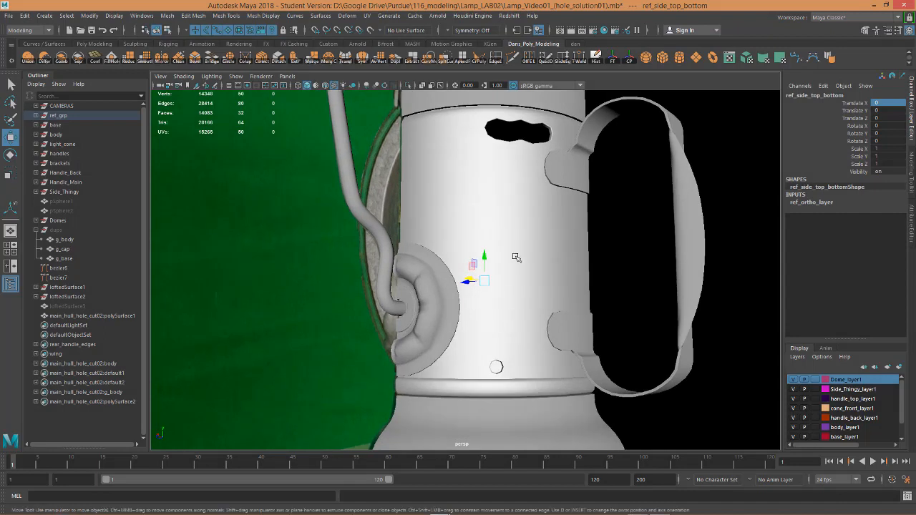
Step: Select all vertices of the main_hull_hole_cut02 hull and unlock their normals
click(515, 257)
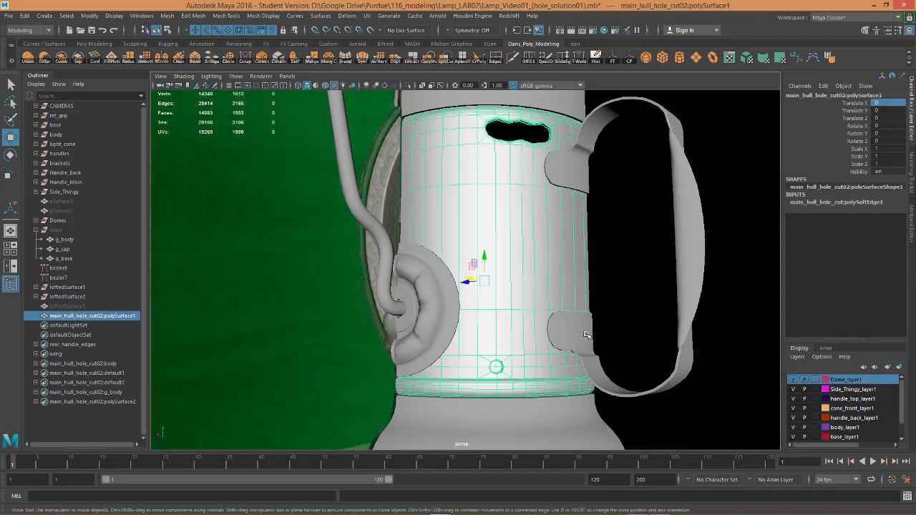
click(263, 15)
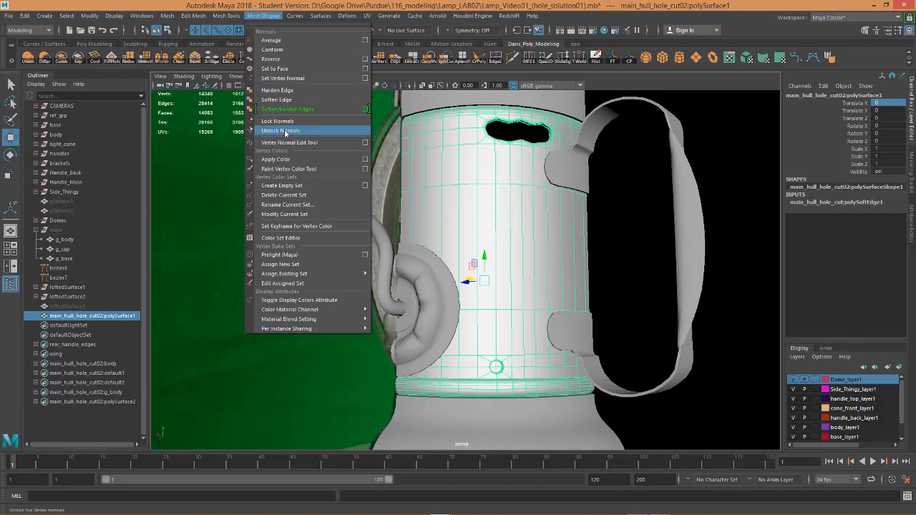
right_click(486, 185)
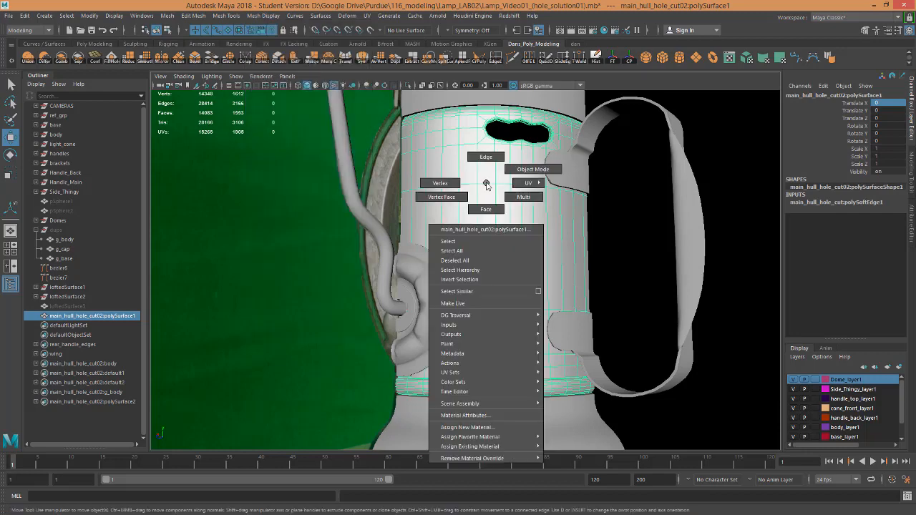
right_drag(486, 185, 438, 183)
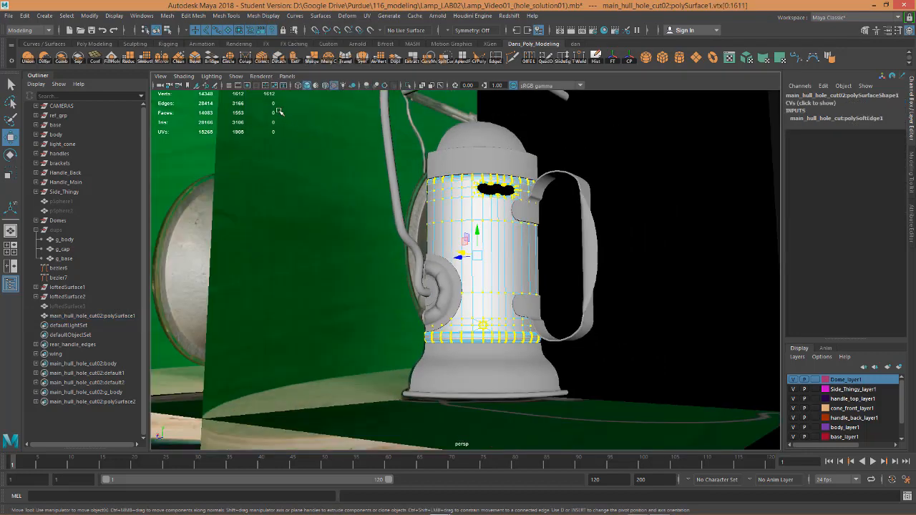
drag(279, 111, 662, 407)
scroll(469, 263, up, 5)
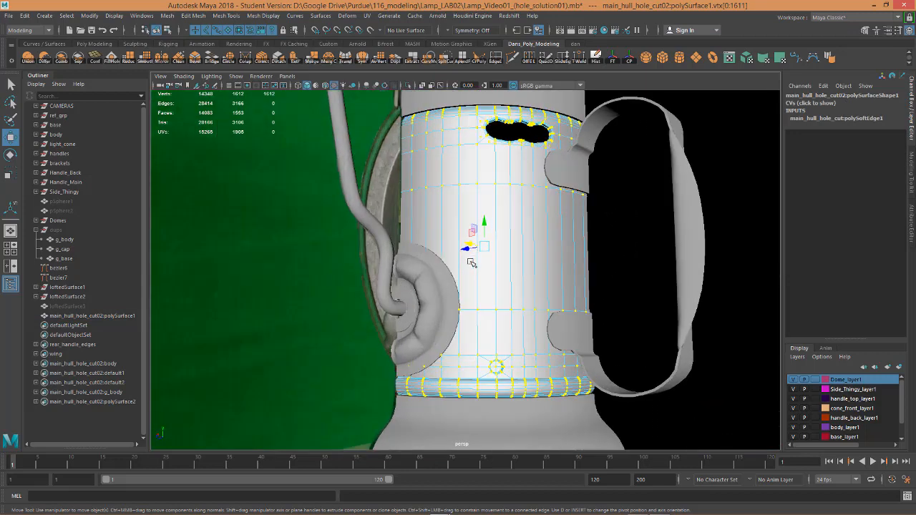
alt+drag(482, 290, 456, 255)
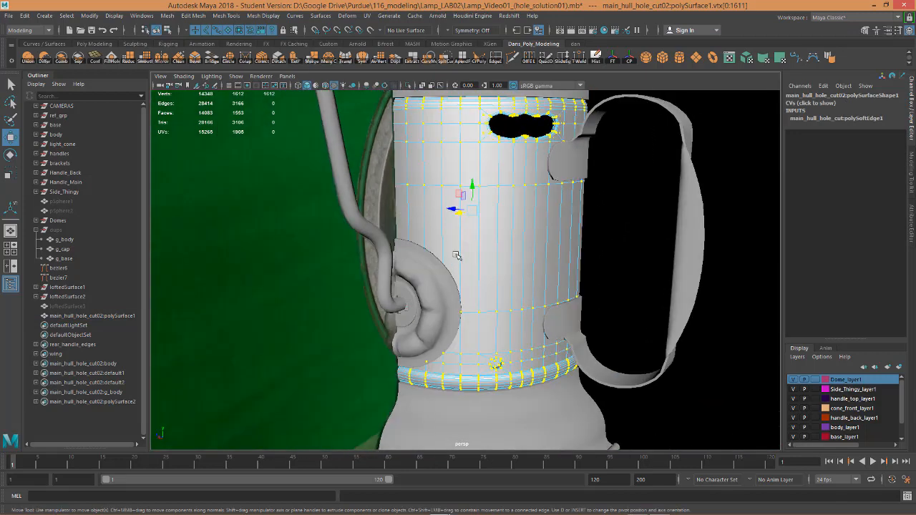
click(262, 15)
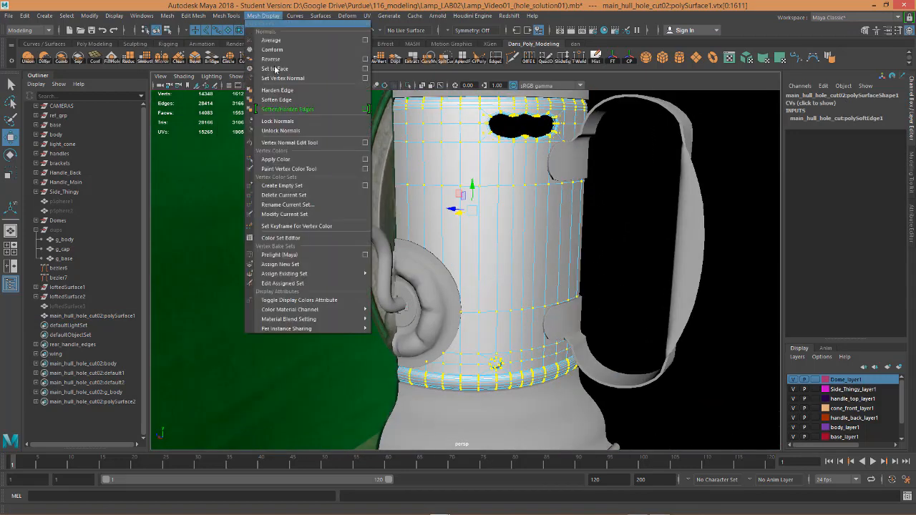
click(292, 131)
alt+drag(573, 274, 468, 215)
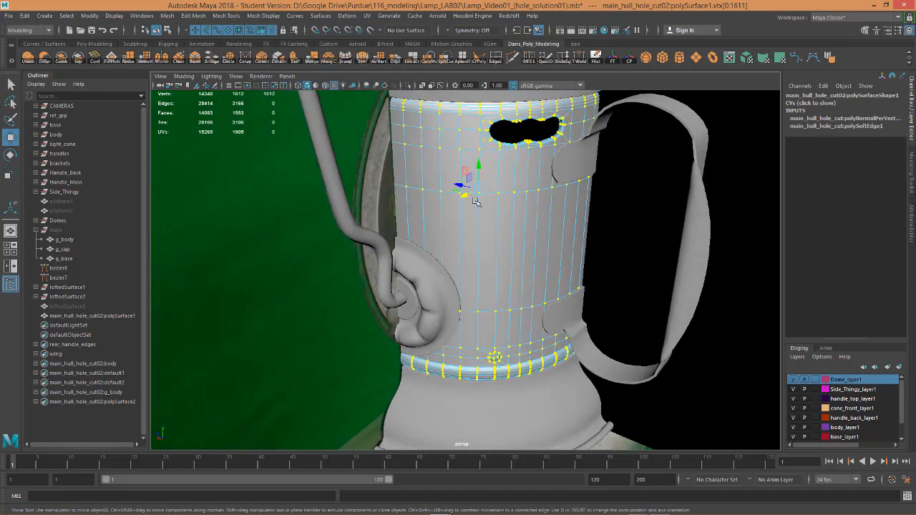
Step: Soften the edges across all of the hull's faces, return it to object mode, deselect it and check the shading
right_drag(497, 166, 498, 190)
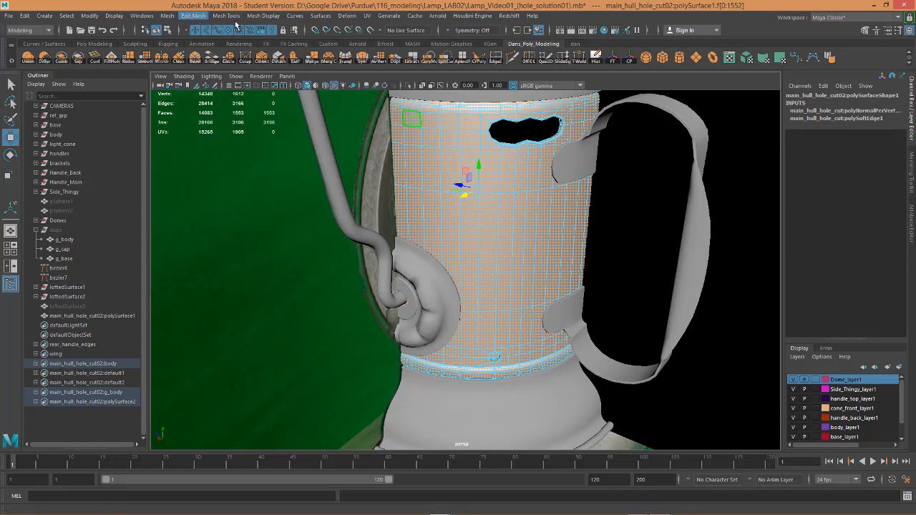
click(269, 17)
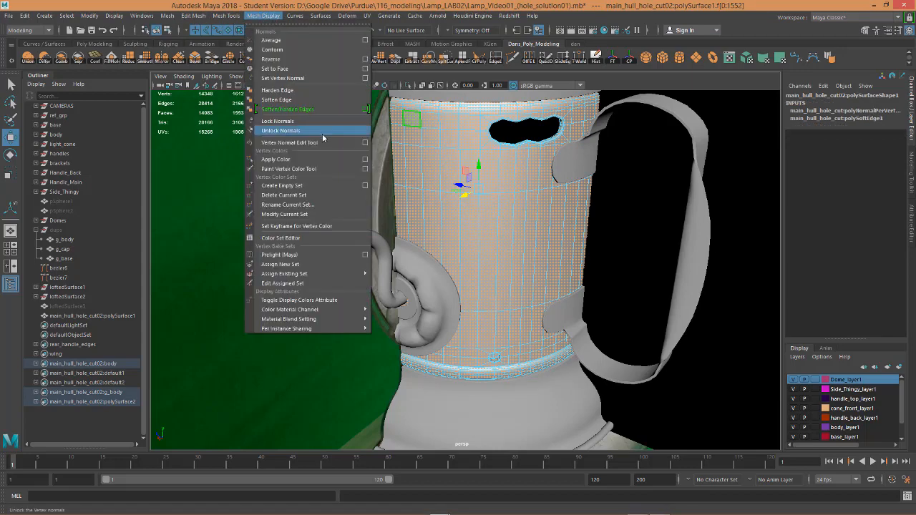
click(277, 100)
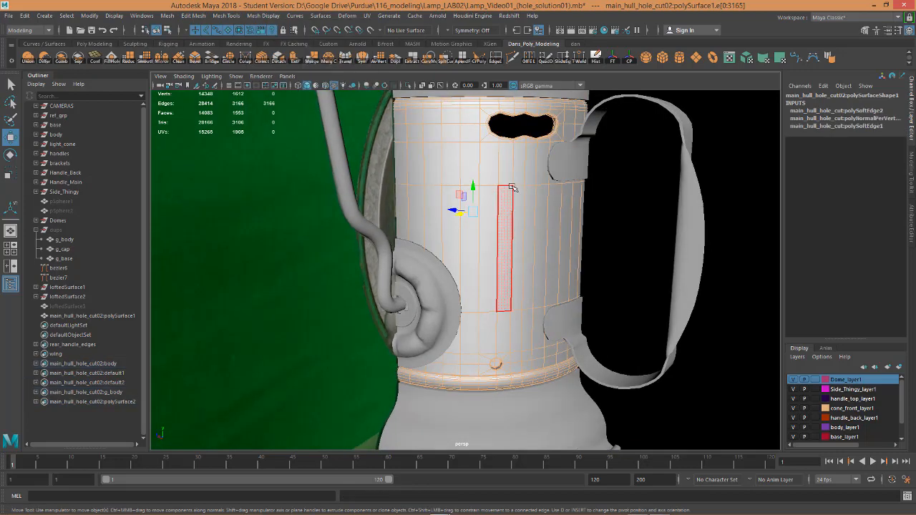
right_drag(488, 221, 542, 175)
click(729, 234)
alt+drag(729, 233, 652, 277)
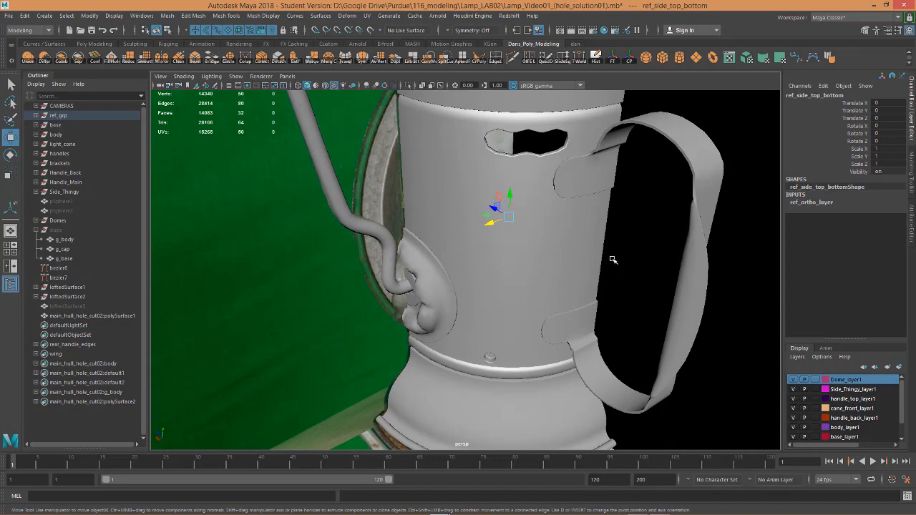
alt+drag(552, 279, 509, 305)
Step: Move the ref_3qr_right1 reference image plane to the lamp's centre by setting its Translate Z to 0
click(485, 313)
scroll(506, 287, down, 5)
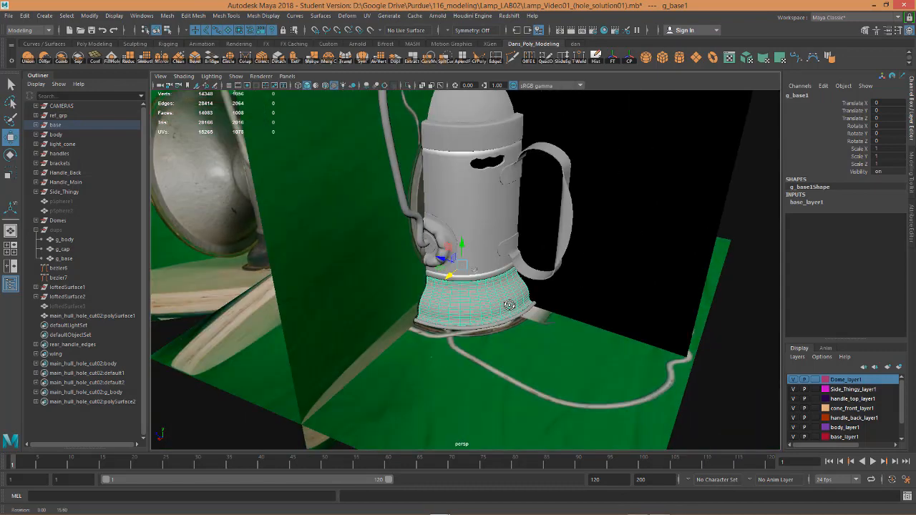
click(218, 230)
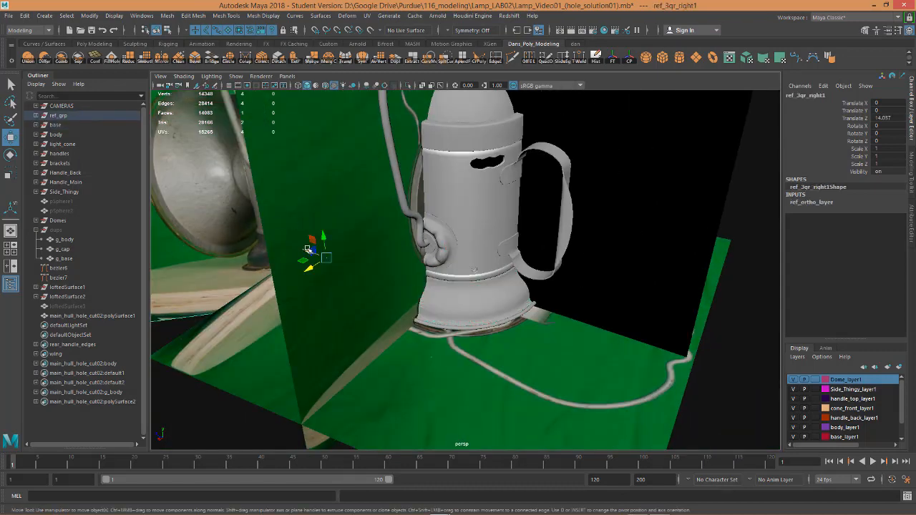
drag(308, 248, 447, 304)
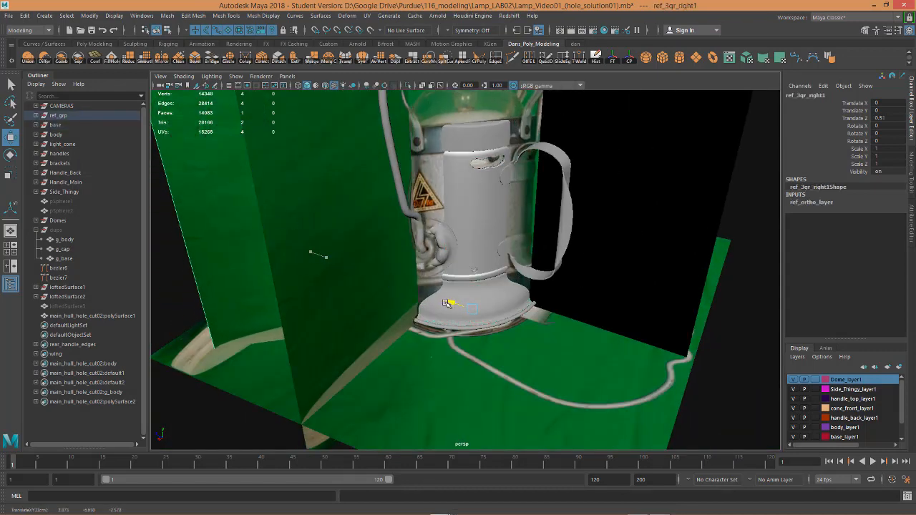
double_click(891, 118)
text(0)
key(Return)
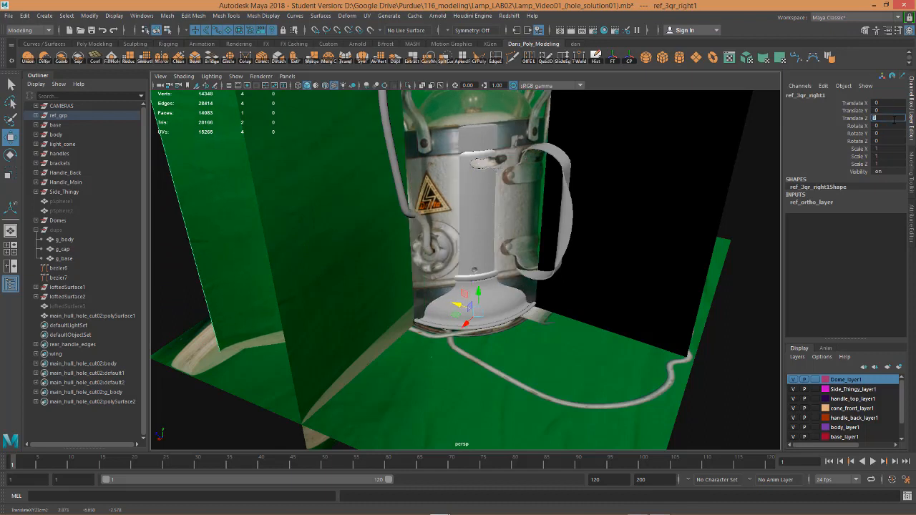
alt+drag(571, 219, 472, 223)
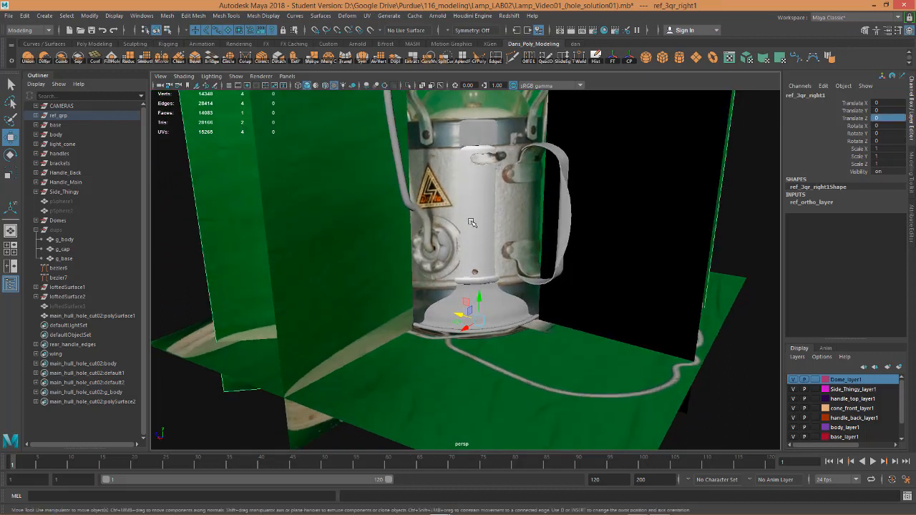
Step: Frame the base mesh, turn on X-Ray shading and compare the base with the lamp photo below the circular hole
click(493, 303)
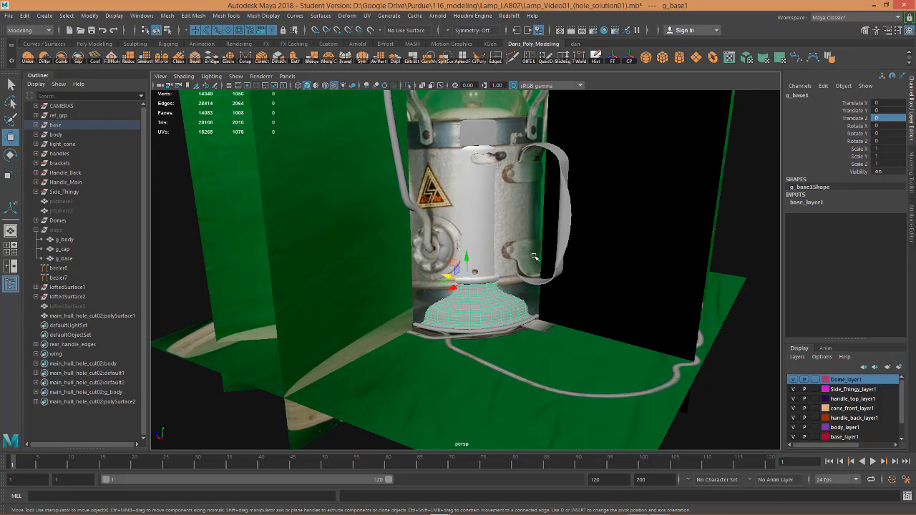
key(f)
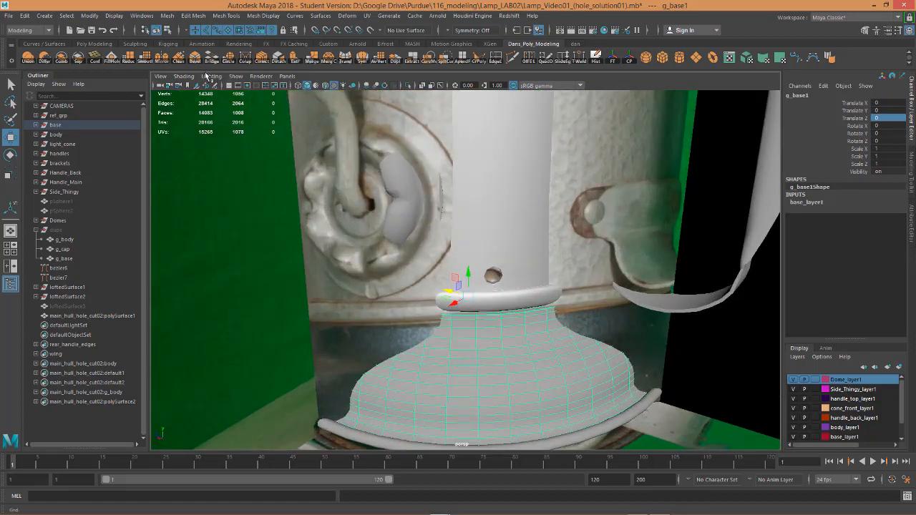
click(181, 77)
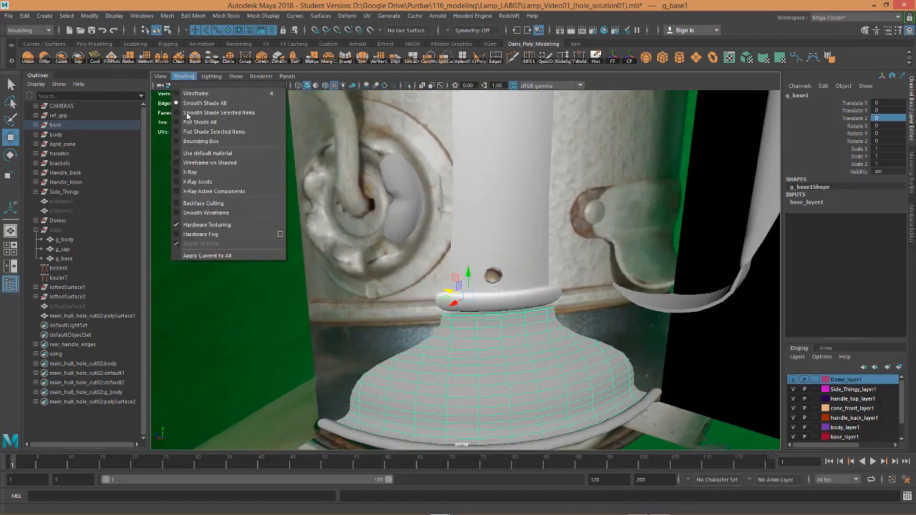
click(179, 176)
mouse_move(341, 280)
alt+mouse_down()
mouse_move(319, 244)
mouse_move(330, 238)
alt+mouse_up()
mouse_move(396, 285)
alt+mouse_down()
mouse_move(373, 242)
mouse_move(408, 256)
alt+mouse_up()
scroll(406, 250, up, 2)
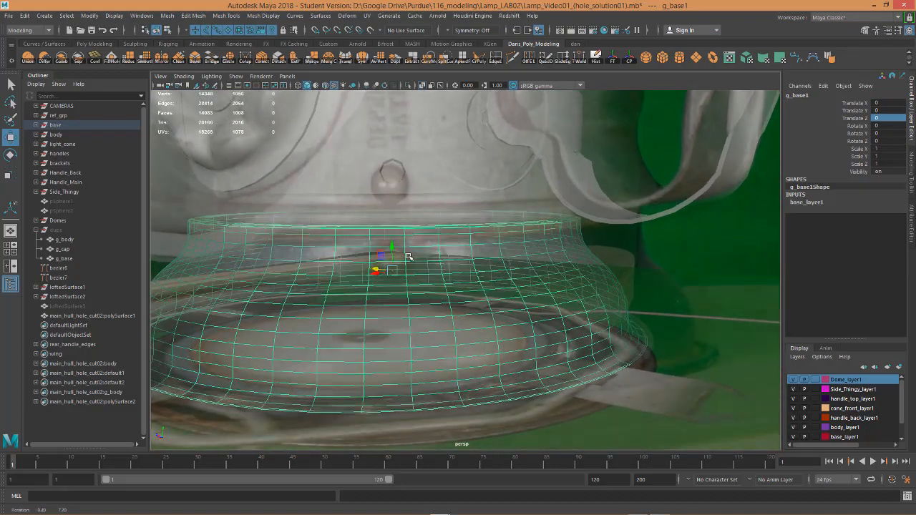
alt+drag(397, 291, 406, 256)
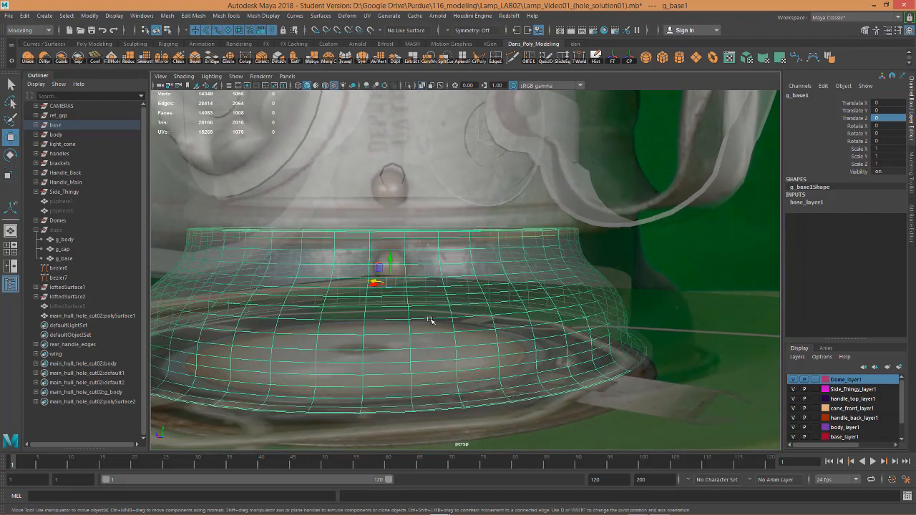
alt+drag(503, 335, 501, 330)
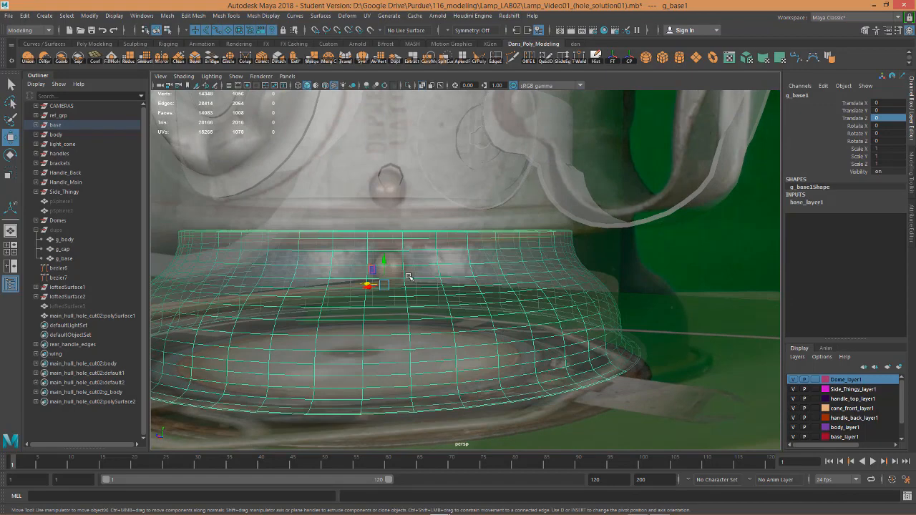
Step: Rotate the g_base1 mesh about its vertical axis to align an edge line with the hull's circular hole, setting Rotate Y to -2.5
alt+drag(408, 276, 438, 292)
key(e)
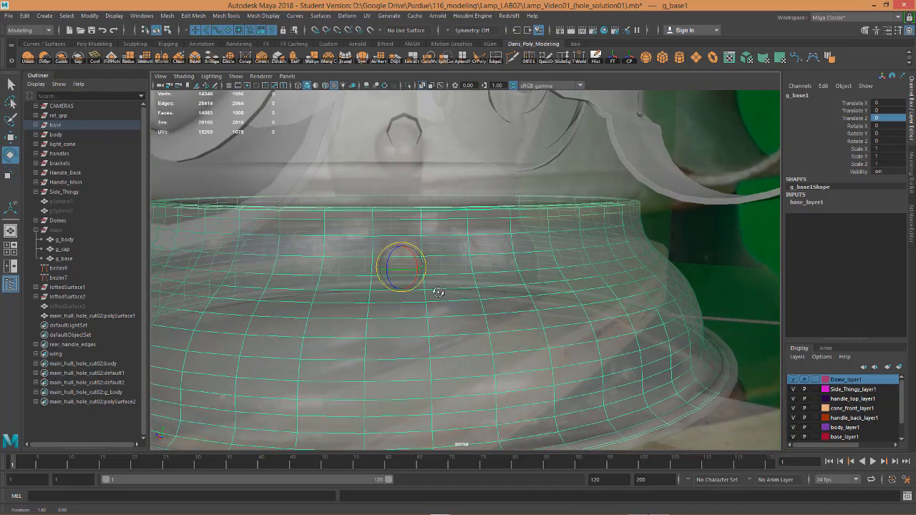
drag(403, 262, 404, 271)
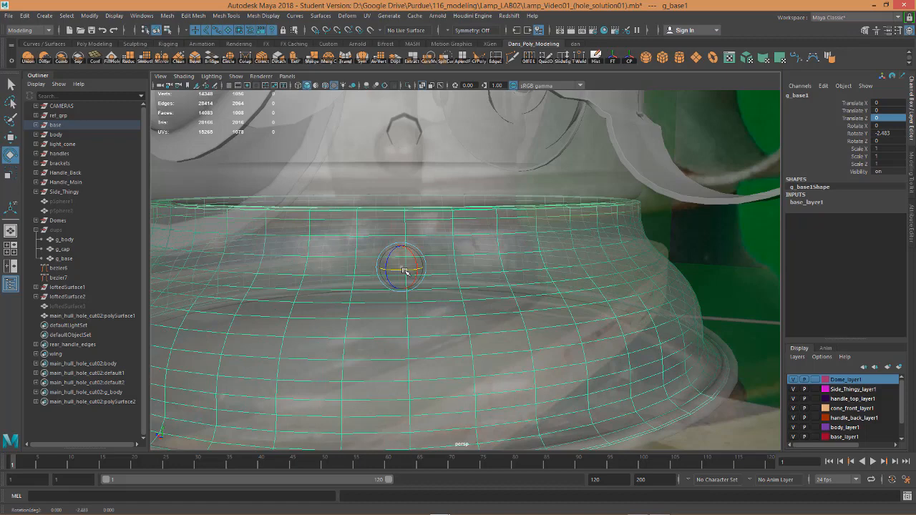
drag(405, 271, 405, 271)
key(ctrl+z)
double_click(896, 134)
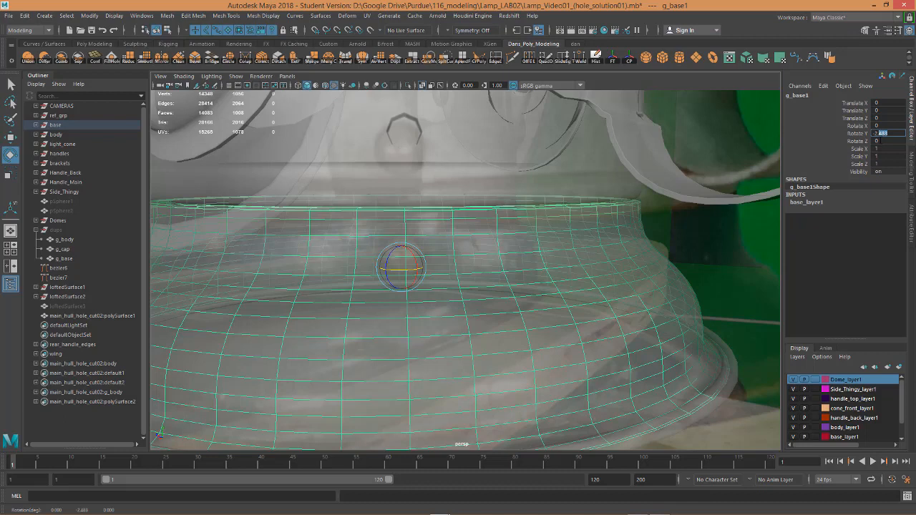
text(5)
key(Return)
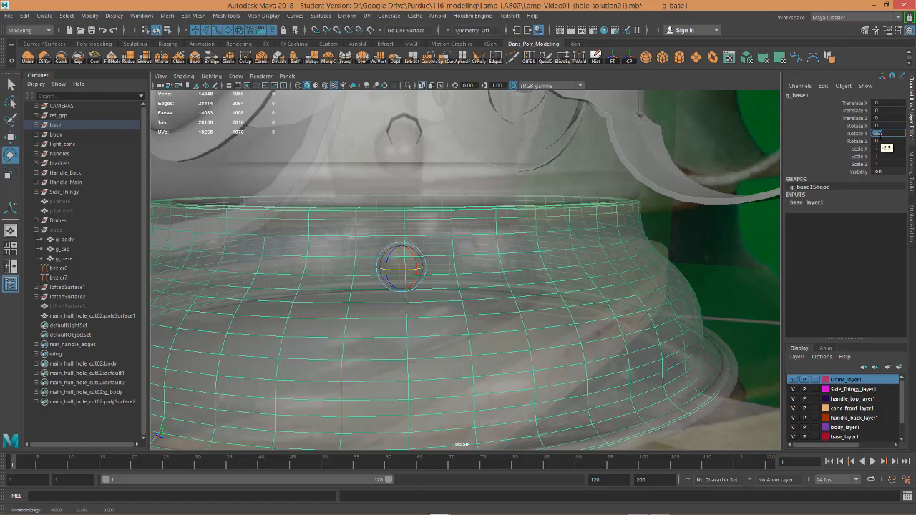
Step: Fine-tune the base's Rotate Y so a vertical edge line runs under the hole's centre, and check it against the hull's wireframe
click(862, 135)
middle_drag(716, 147, 711, 148)
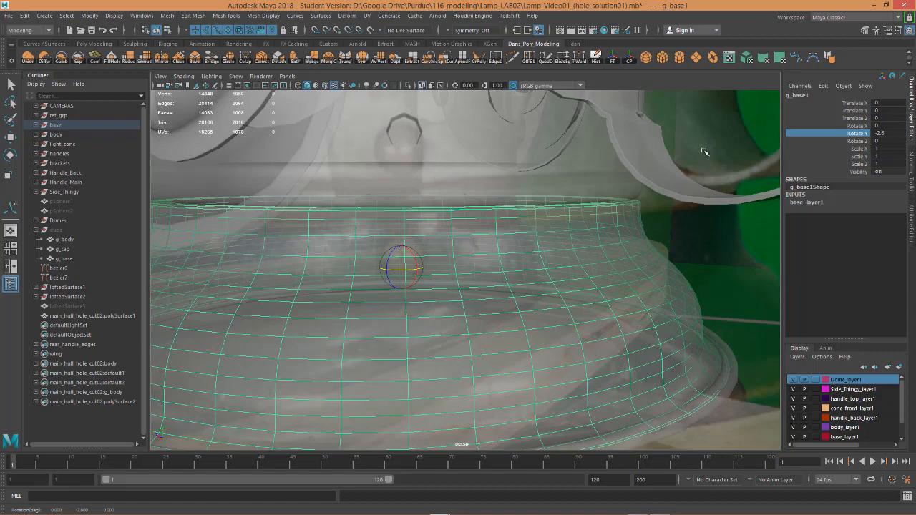
double_click(886, 134)
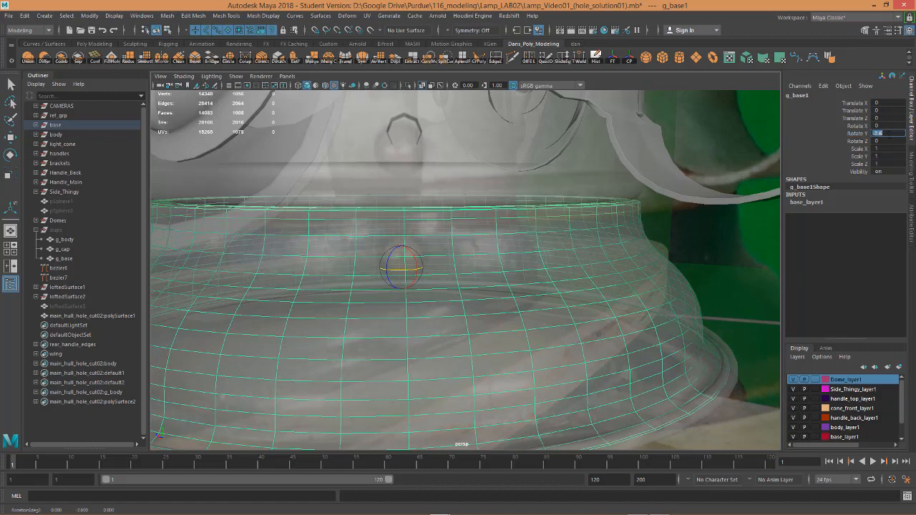
text(3)
key(Return)
click(889, 134)
key(Return)
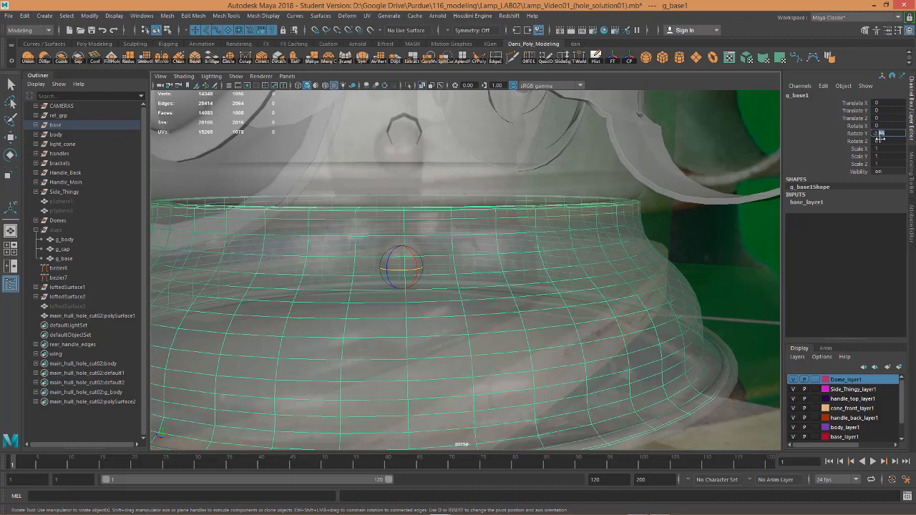
key(Return)
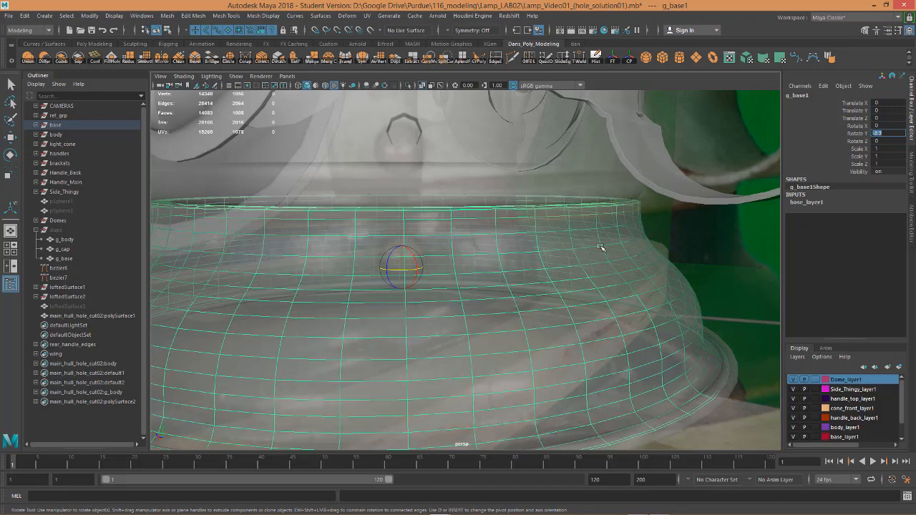
click(428, 164)
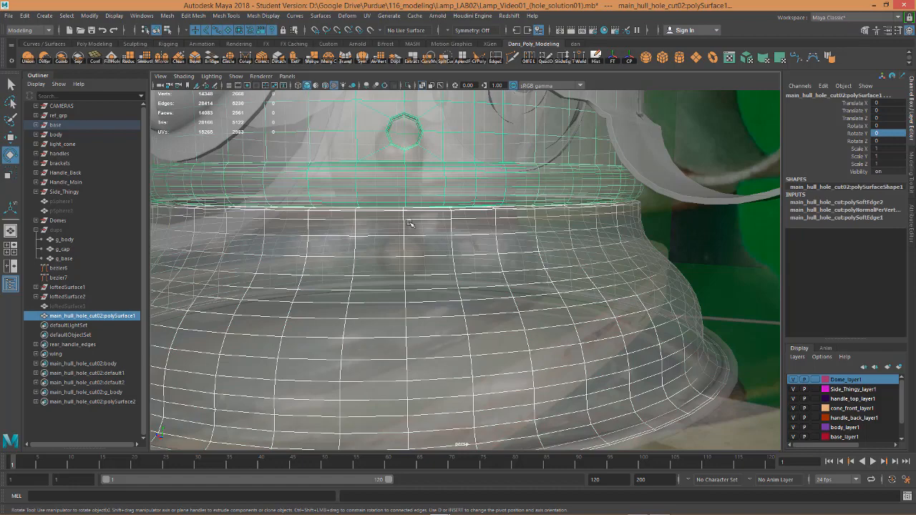
scroll(404, 221, up, 2)
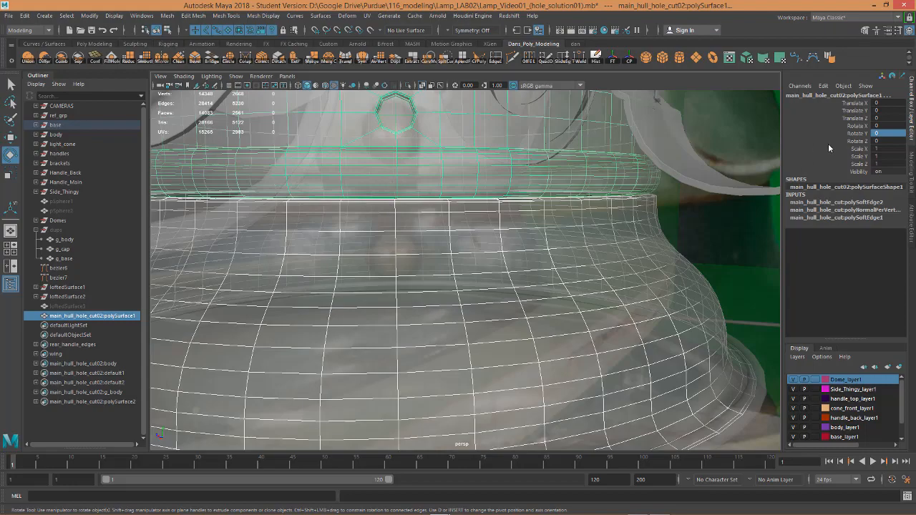
Step: Set the transform constraint to Edge and slide the base's edge loops away from the round detail in the photo, the upper one towards the rim
alt+right_drag(404, 271, 402, 269)
alt+drag(338, 270, 390, 282)
scroll(493, 278, up, 3)
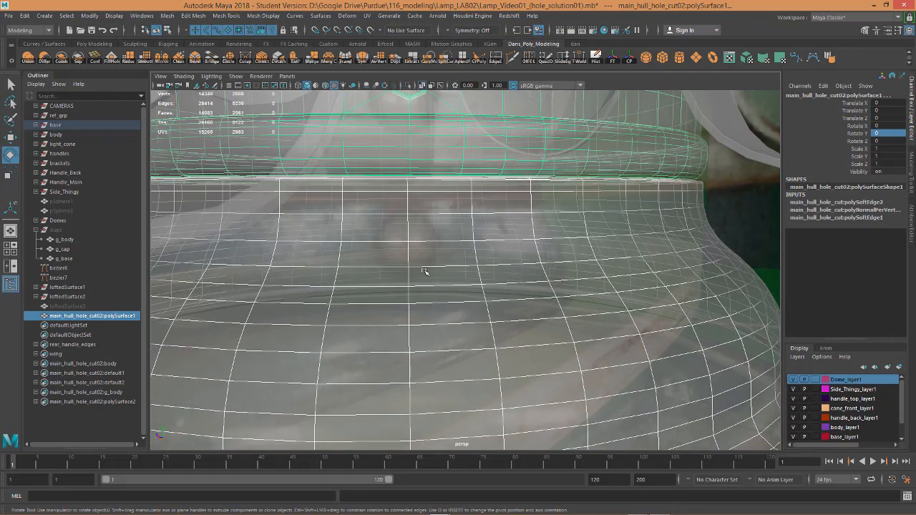
right_drag(418, 268, 419, 204)
click(424, 267)
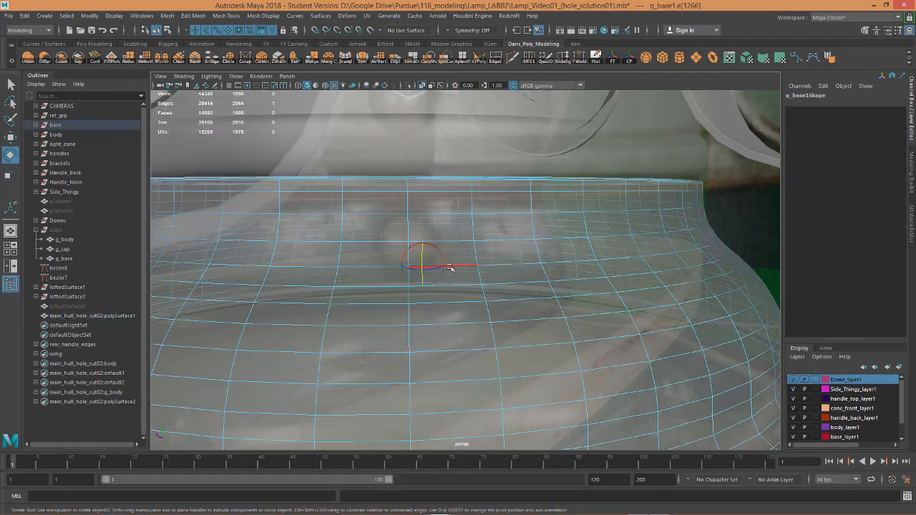
double_click(448, 267)
click(865, 30)
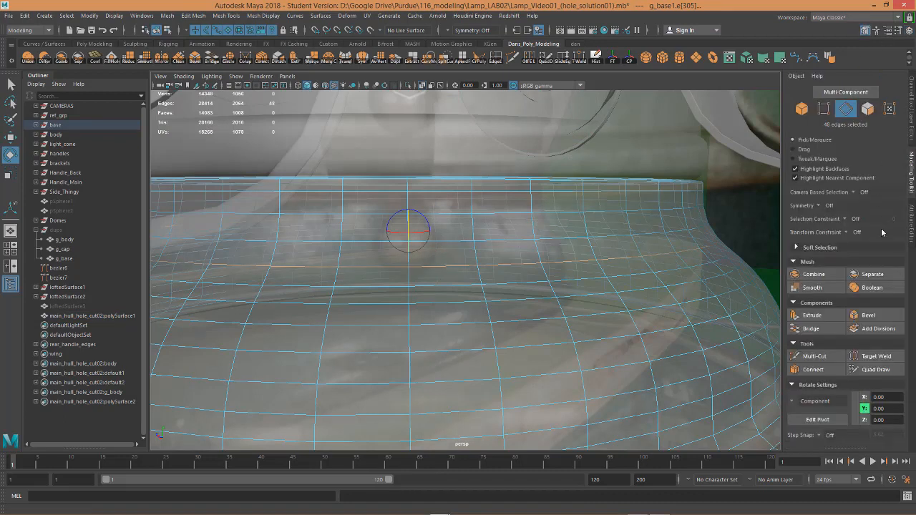
click(853, 232)
click(859, 245)
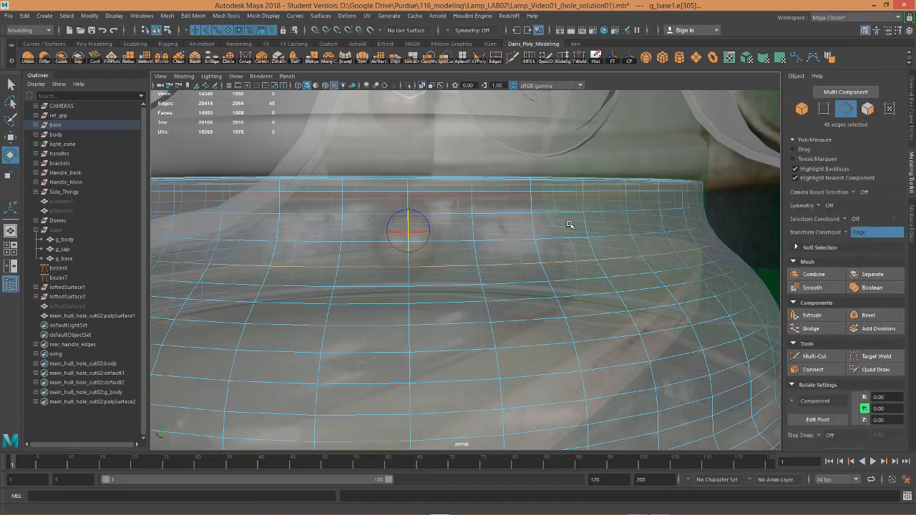
key(w)
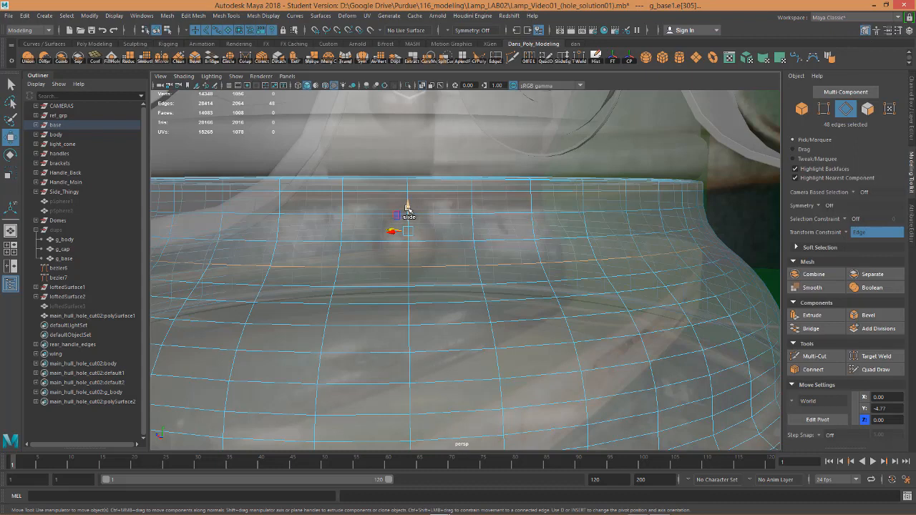
drag(406, 205, 410, 186)
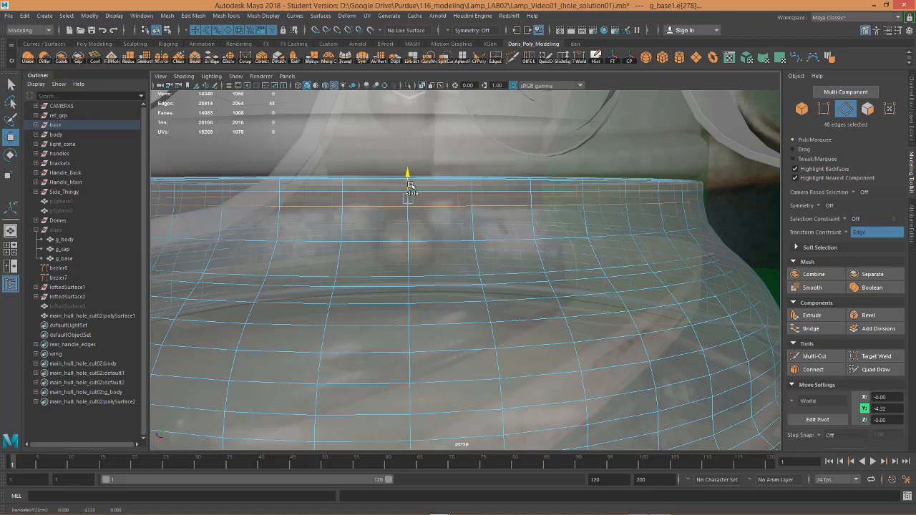
Step: Select the full edge loop just below the photo's round detail on the base and delete it together with its vertices
click(426, 276)
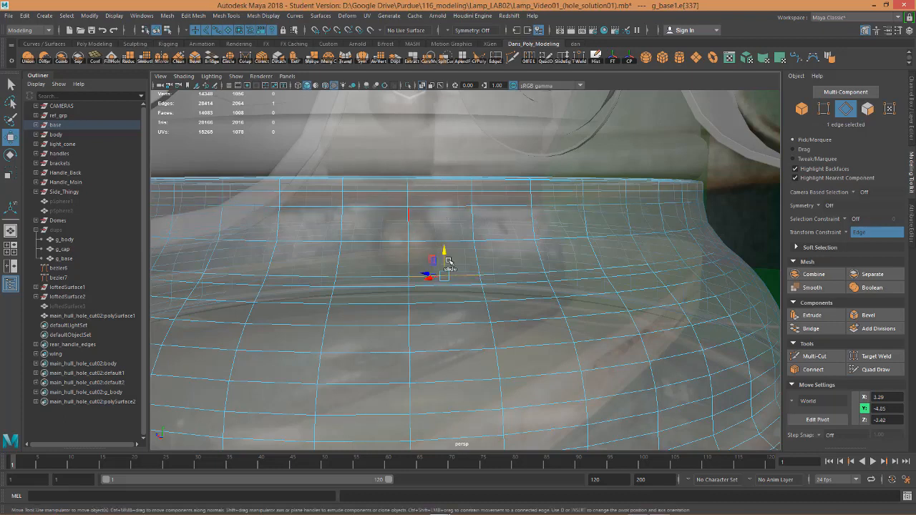
double_click(387, 278)
drag(409, 213, 409, 214)
alt+drag(599, 241, 603, 248)
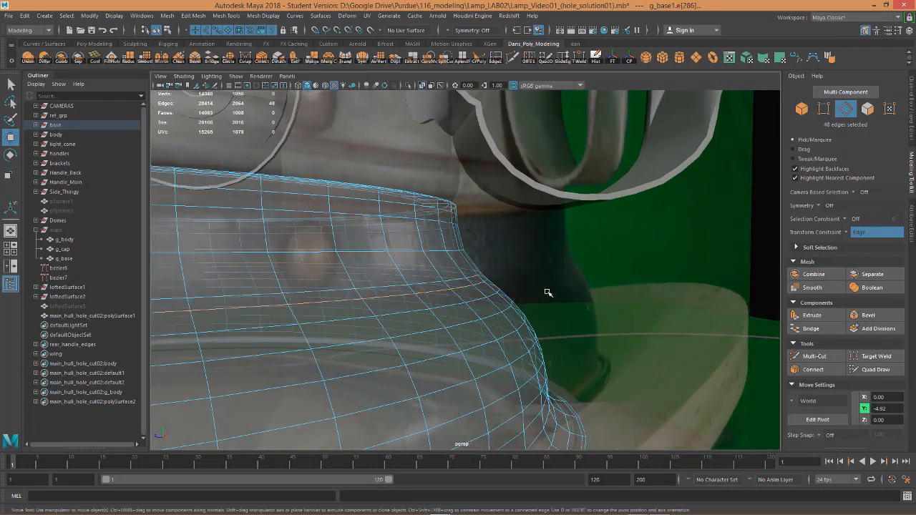
key(ctrl+Delete)
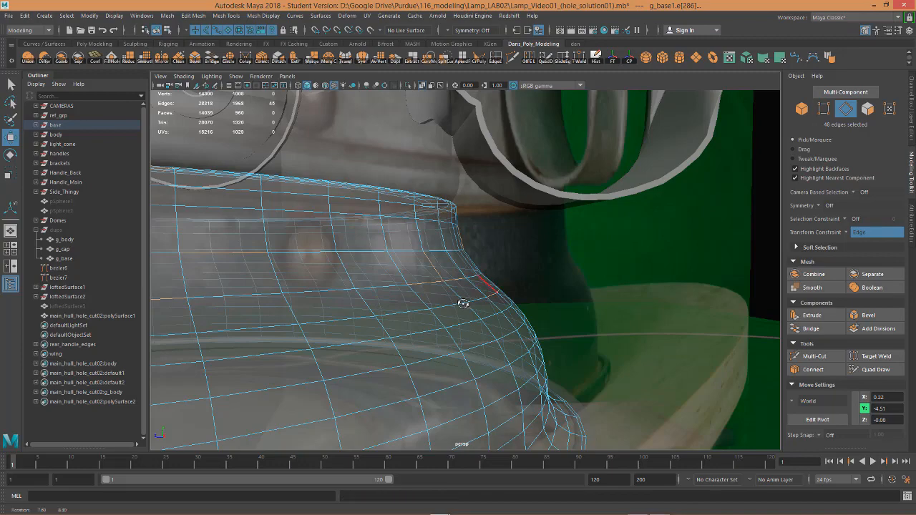
Step: Select alternate horizontal edge loops down the base's lower flare and delete them with their vertices
alt+drag(460, 302, 541, 302)
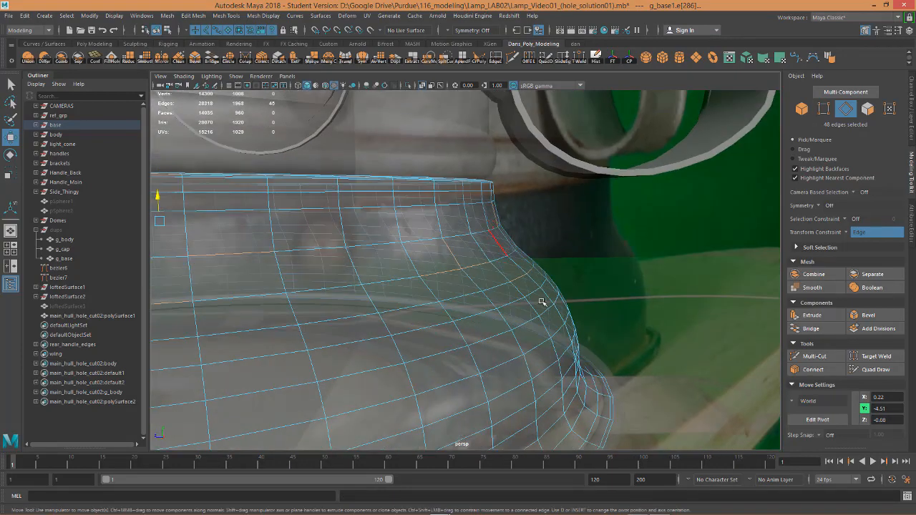
double_click(465, 295)
shift+double_click(494, 339)
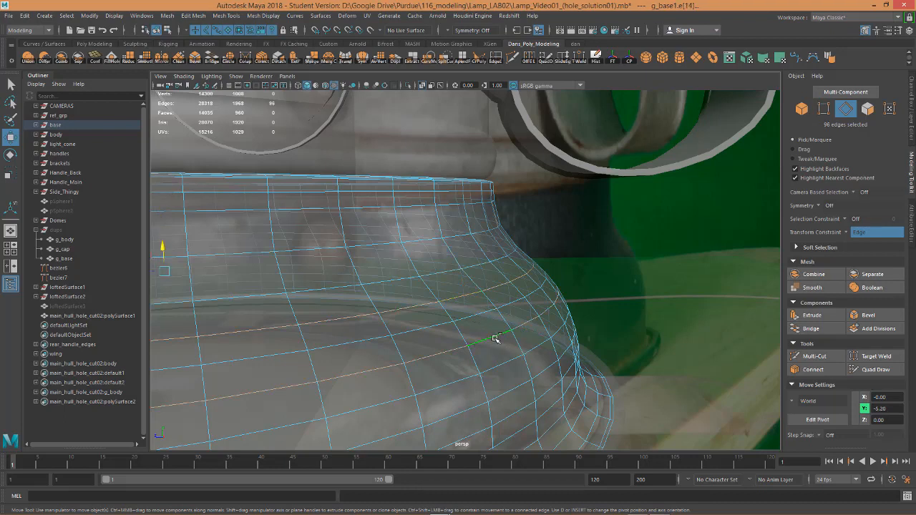
shift+double_click(512, 392)
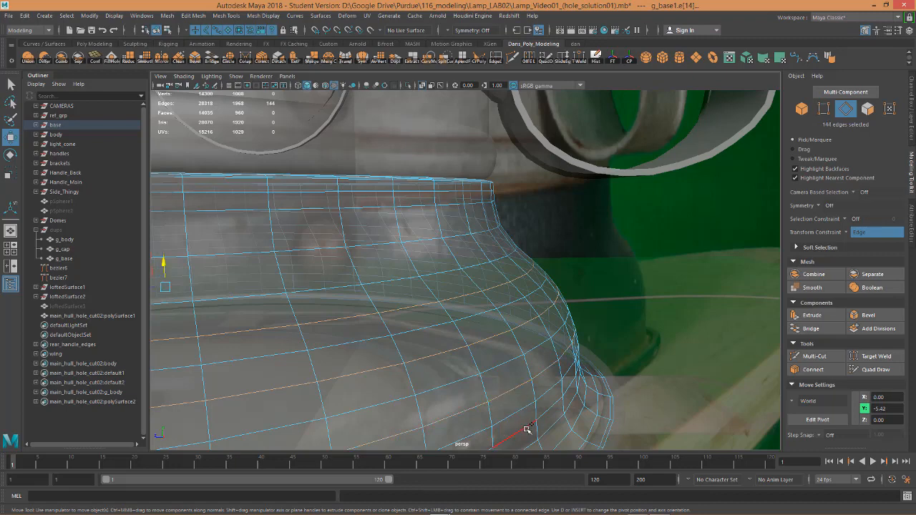
key(ctrl+Delete)
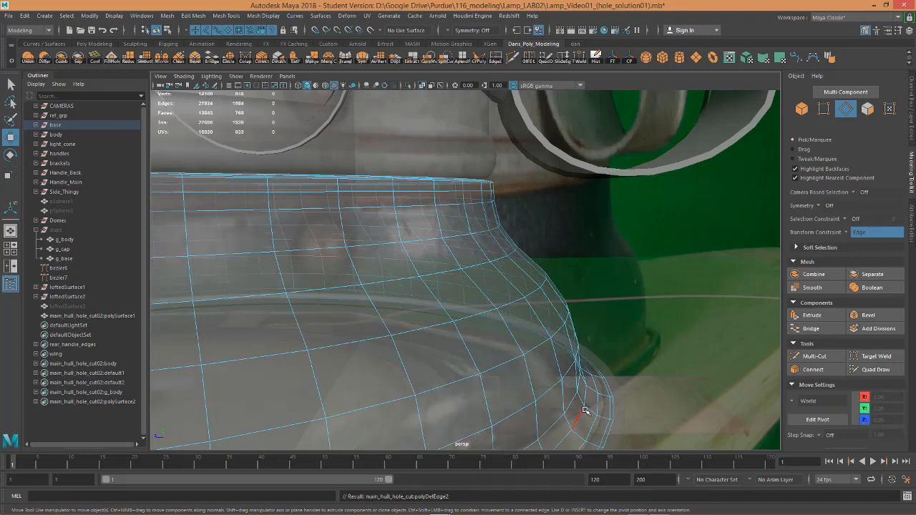
Step: Slide the two edge loops below the base's top rim upwards to leave more room around the photo's round detail
alt+drag(509, 352, 403, 363)
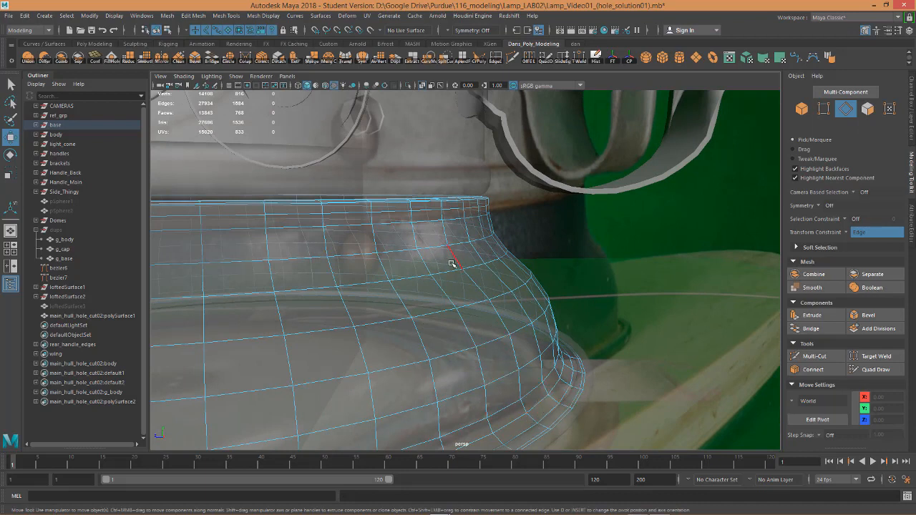
alt+drag(450, 259, 358, 227)
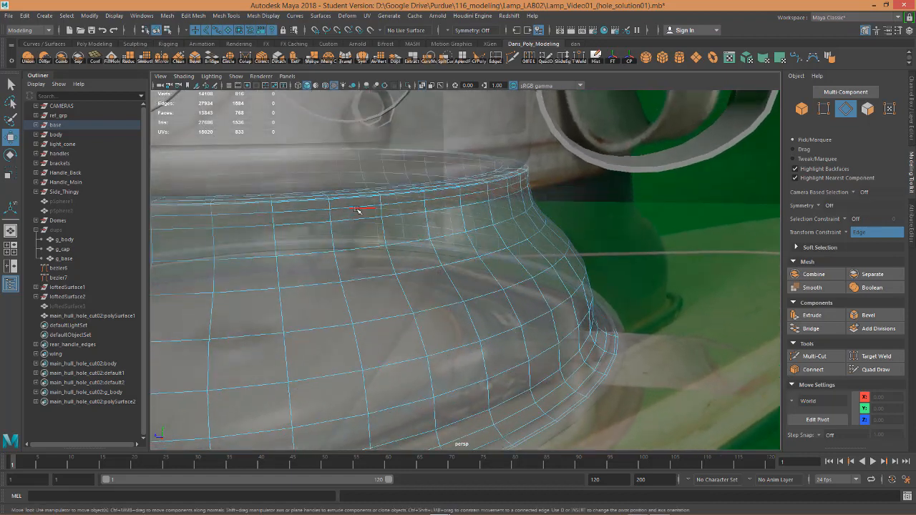
double_click(356, 208)
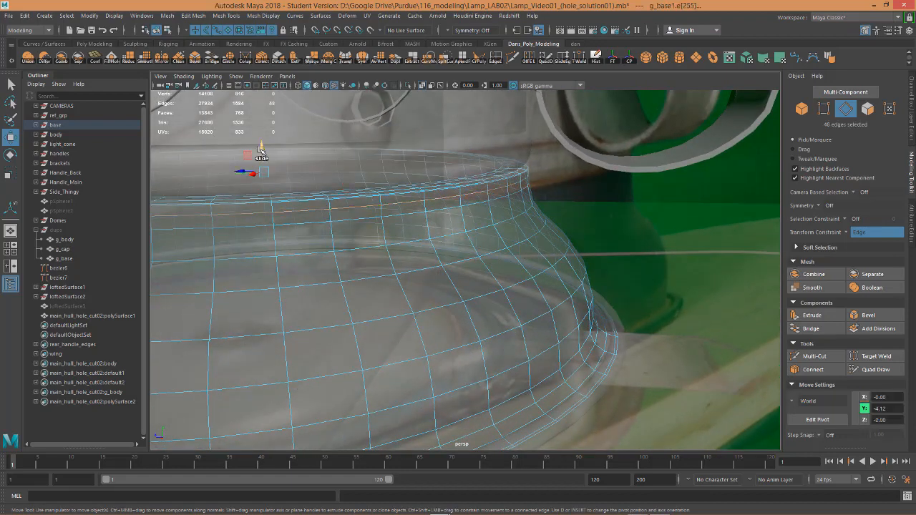
shift+middle_drag(262, 144, 262, 145)
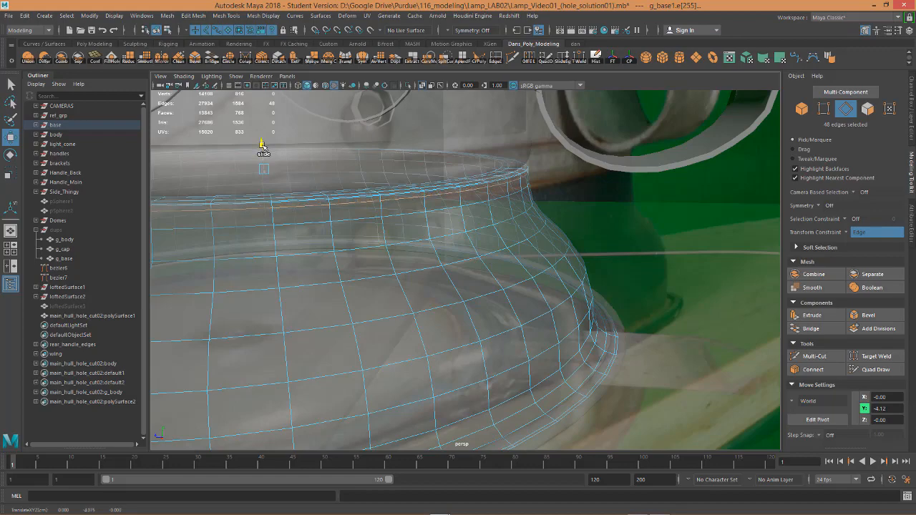
drag(262, 147, 261, 147)
double_click(359, 219)
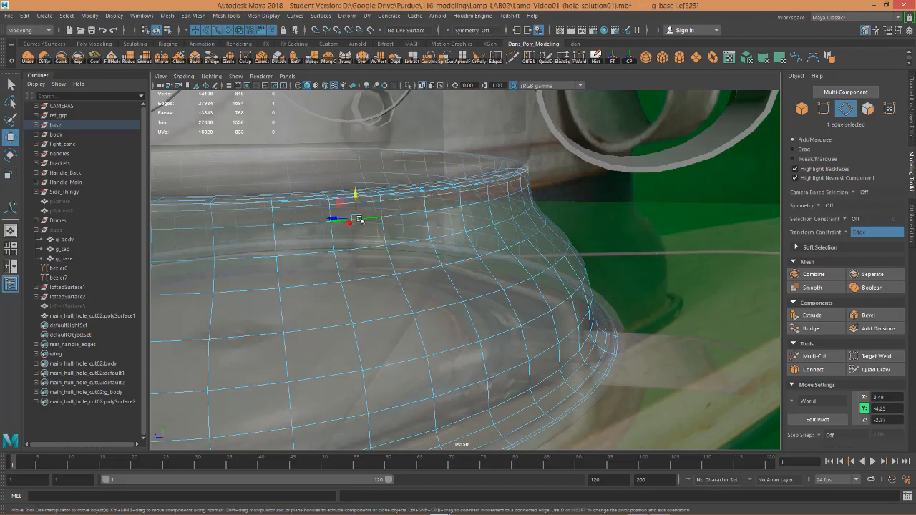
alt+drag(389, 254, 362, 247)
drag(394, 184, 394, 183)
scroll(460, 265, up, 5)
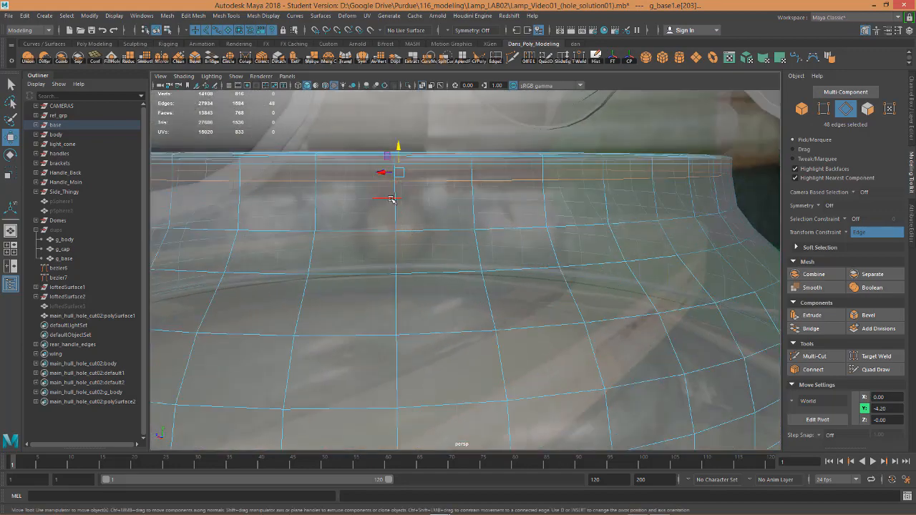
Step: Cut a diamond with Multi-Cut around the edge crossing over the photo's round detail on the base
click(511, 58)
click(395, 206)
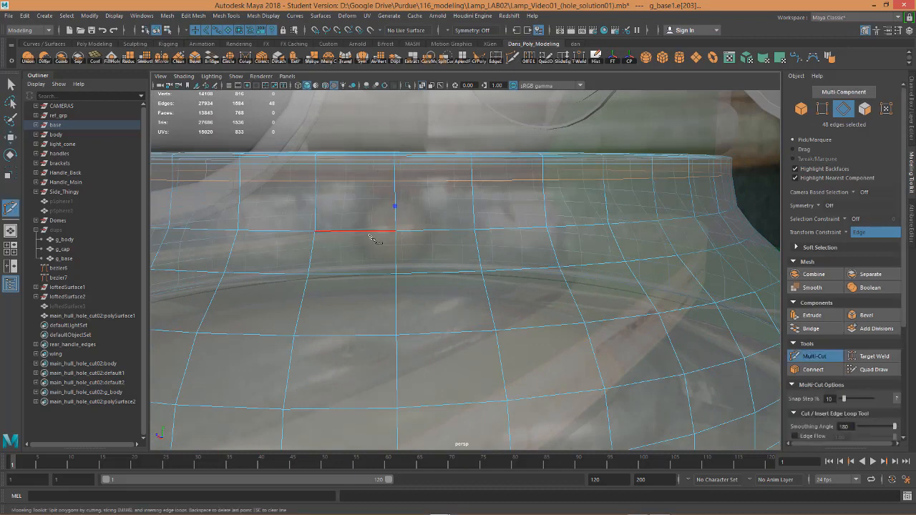
click(355, 231)
click(396, 251)
click(436, 231)
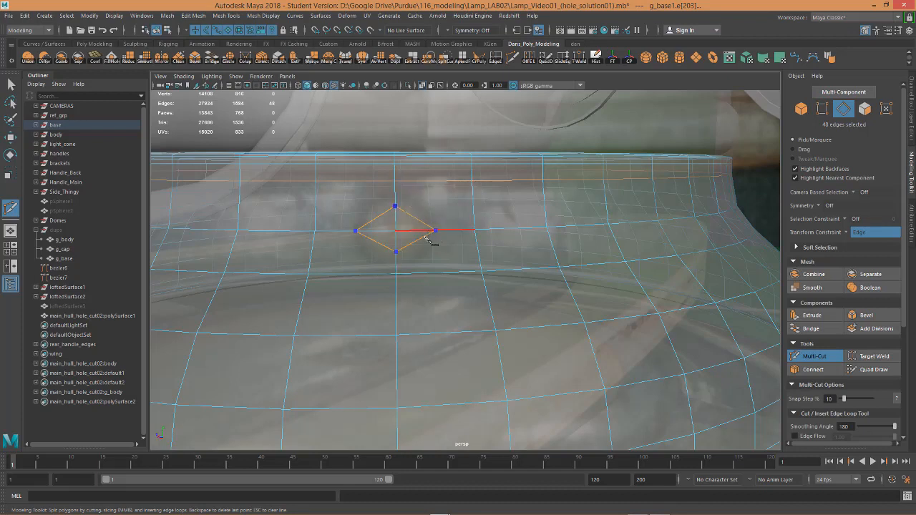
alt+drag(422, 256, 433, 265)
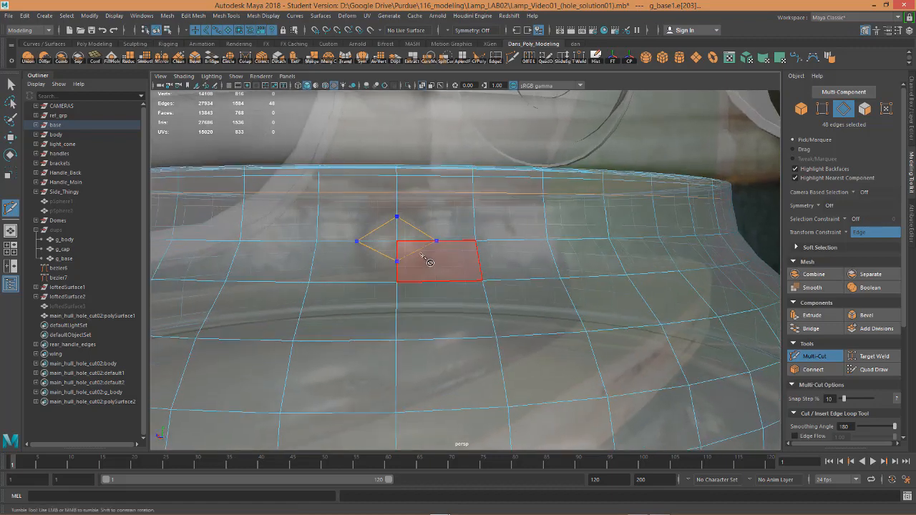
key(Return)
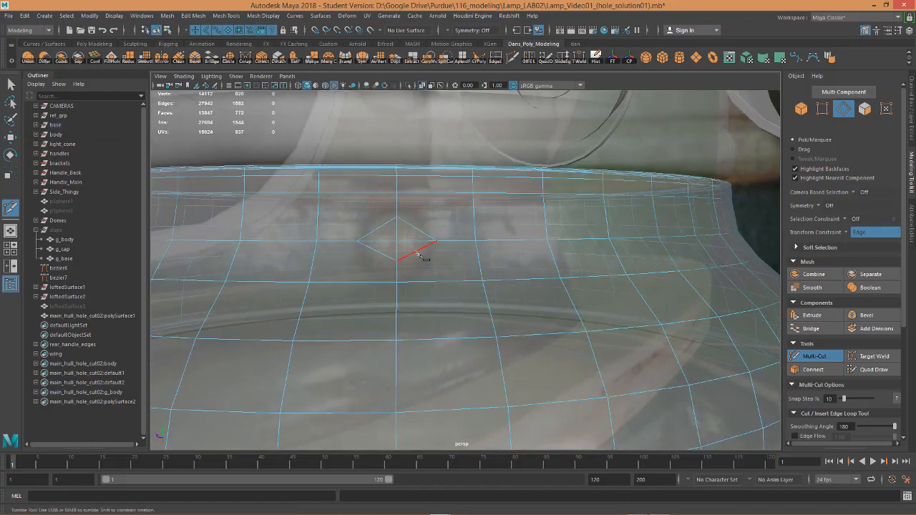
Step: Cut edges from the midpoints of the diamond's four sides to the corners of the surrounding faces
click(419, 252)
click(469, 199)
key(Return)
click(377, 252)
key(F9)
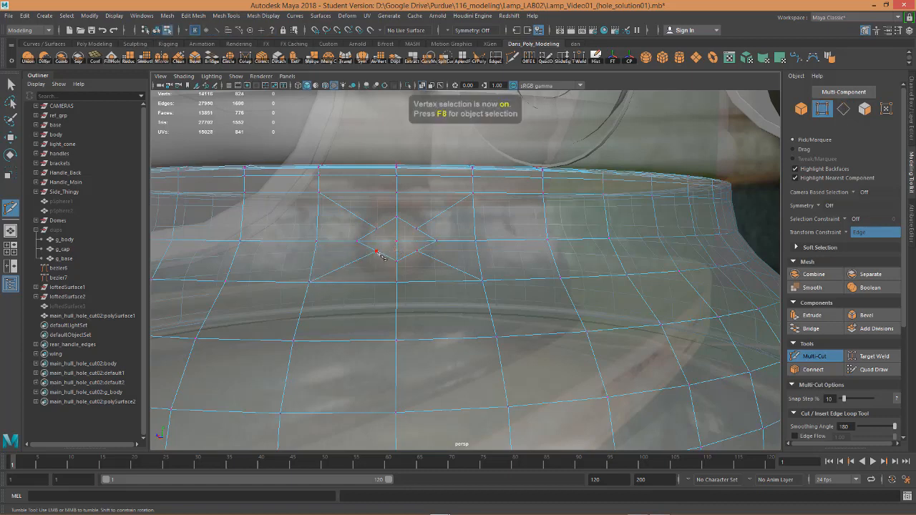
key(w)
click(376, 252)
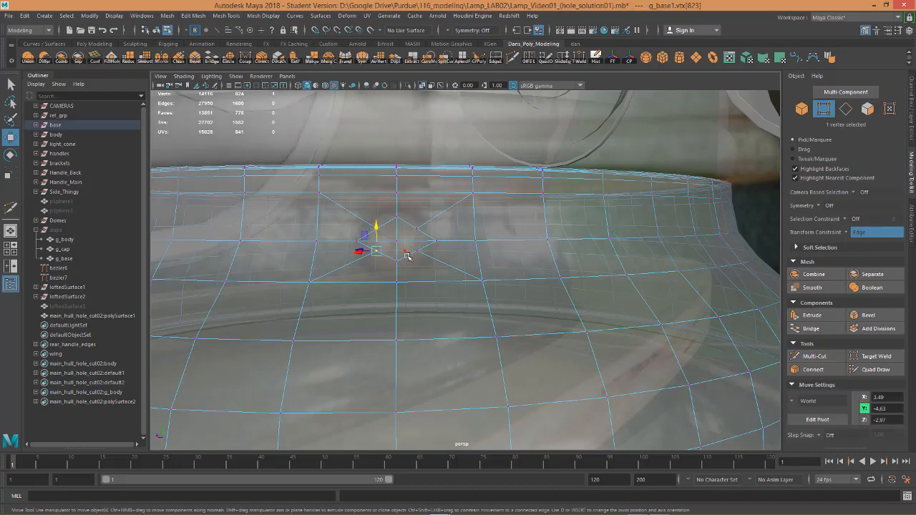
Step: Select the four faces inside the cut diamond on the base and Circularize them
alt+drag(404, 256, 403, 219)
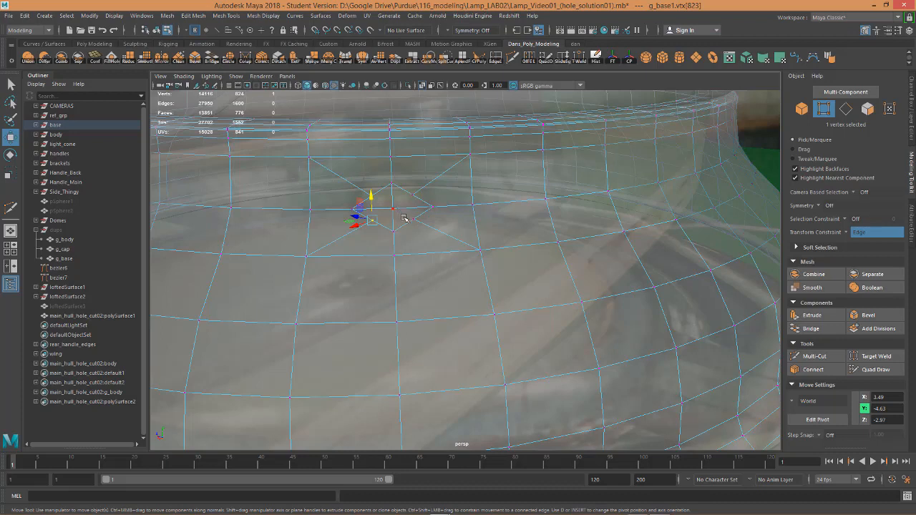
mouse_move(403, 219)
right_down()
mouse_move(404, 197)
mouse_move(404, 236)
mouse_move(403, 222)
right_up()
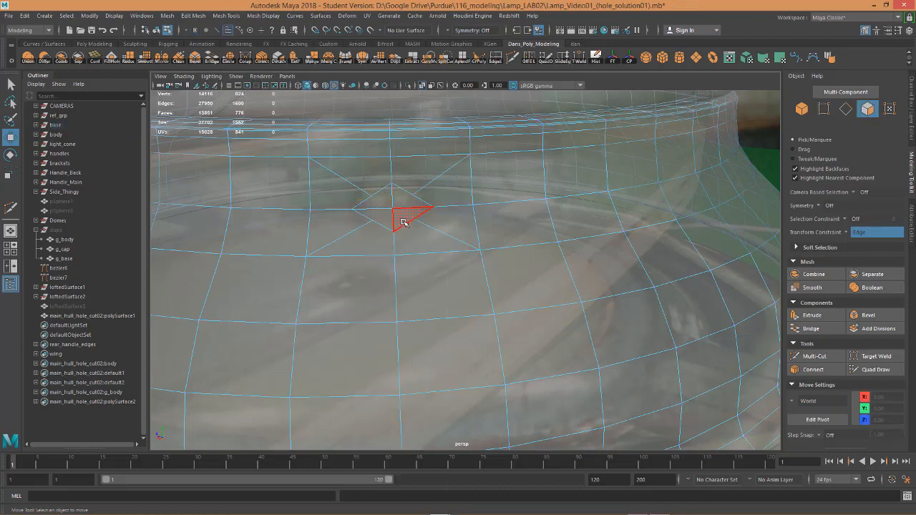
click(403, 222)
shift+click(399, 197)
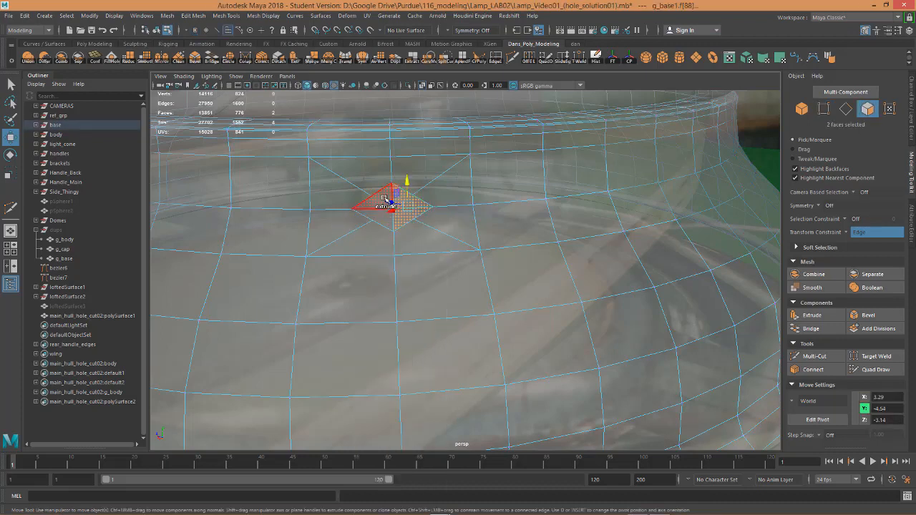
shift+click(371, 201)
shift+click(382, 219)
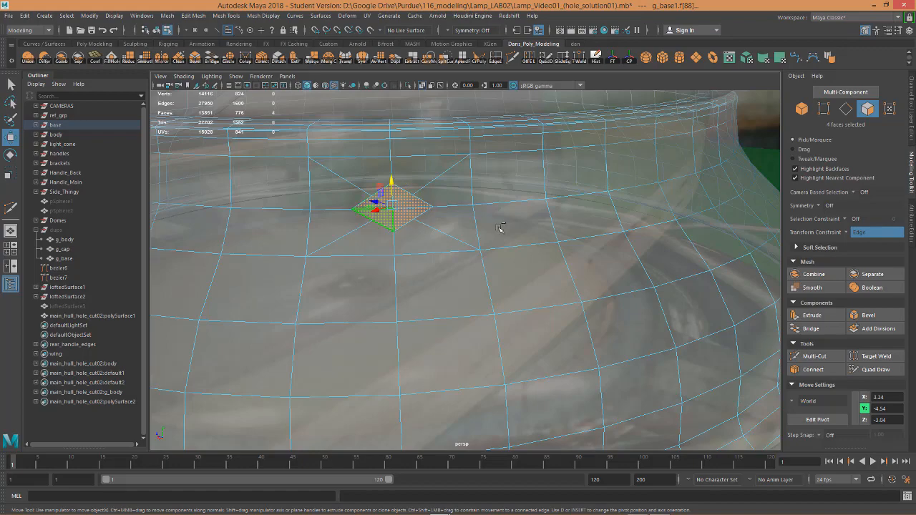
click(228, 58)
alt+drag(413, 178, 447, 248)
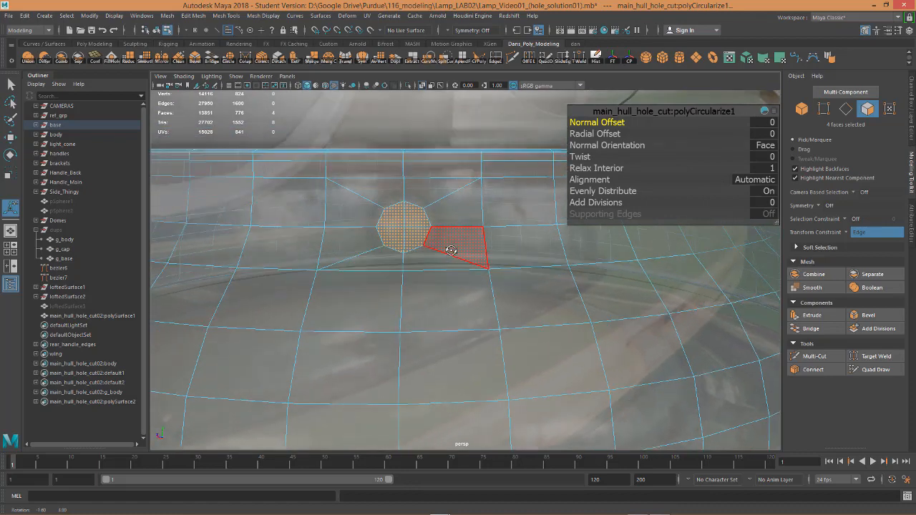
Step: Scale the circularized faces up uniformly to widen the round outline below the base's rim
key(r)
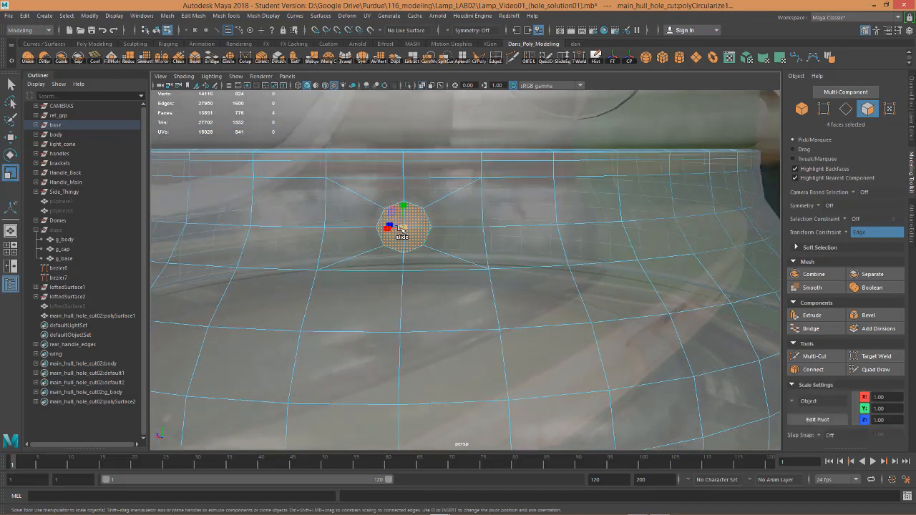
drag(405, 230, 421, 213)
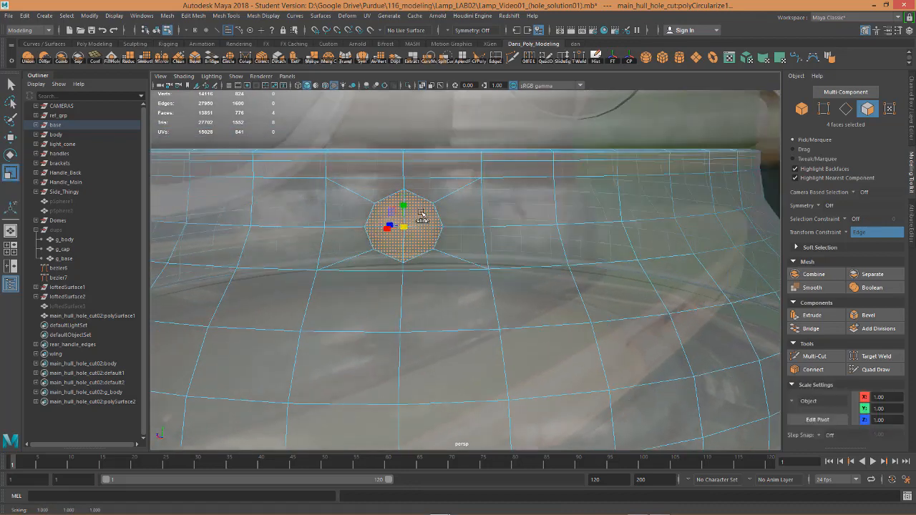
mouse_move(451, 243)
alt+mouse_down()
mouse_move(491, 255)
mouse_move(561, 241)
mouse_move(537, 248)
mouse_move(457, 236)
alt+mouse_up()
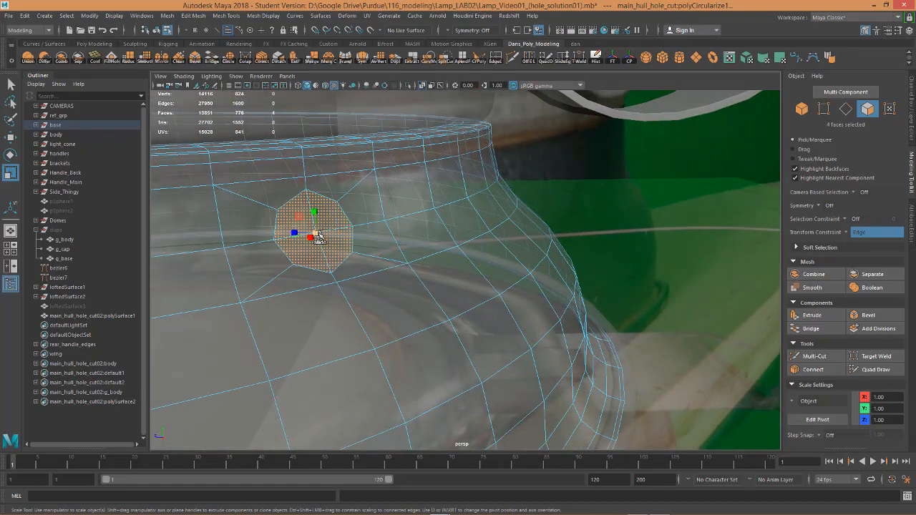
drag(320, 236, 318, 234)
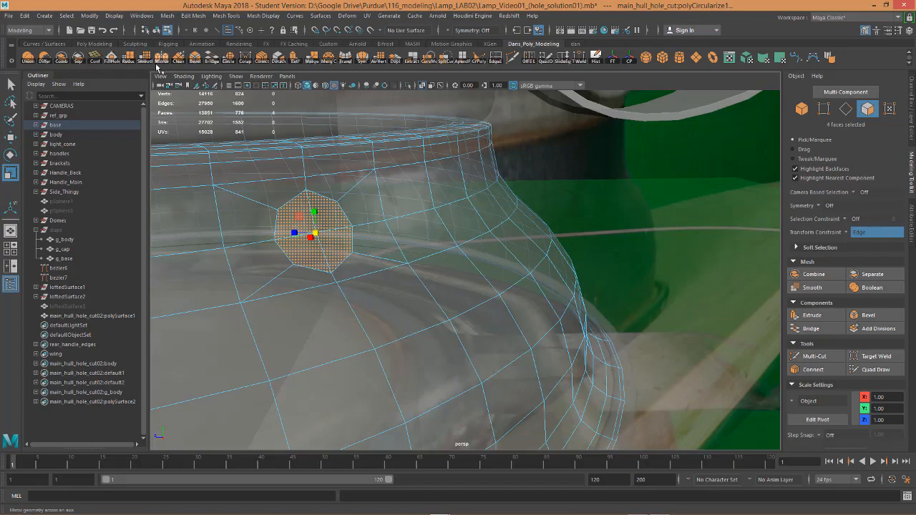
Step: Try a second Circularize on the enlarged round faces
click(228, 61)
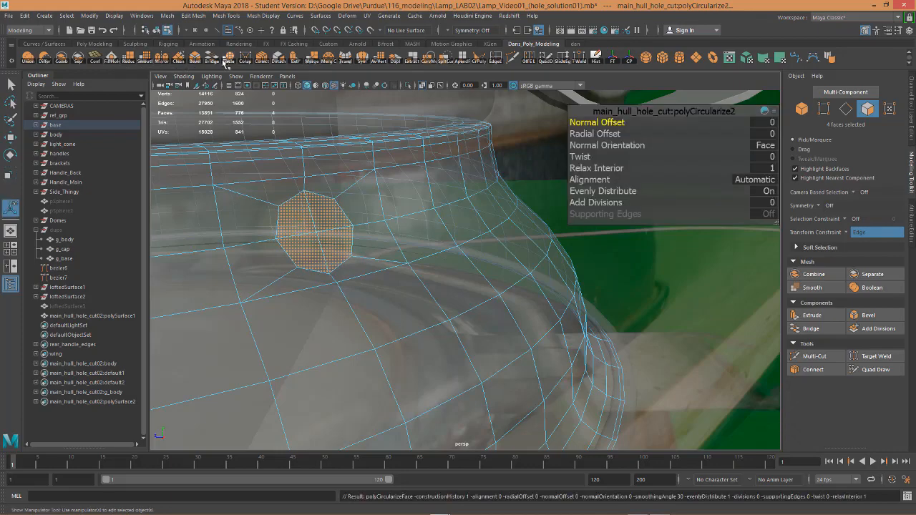
alt+drag(372, 242, 317, 253)
key(ctrl+z)
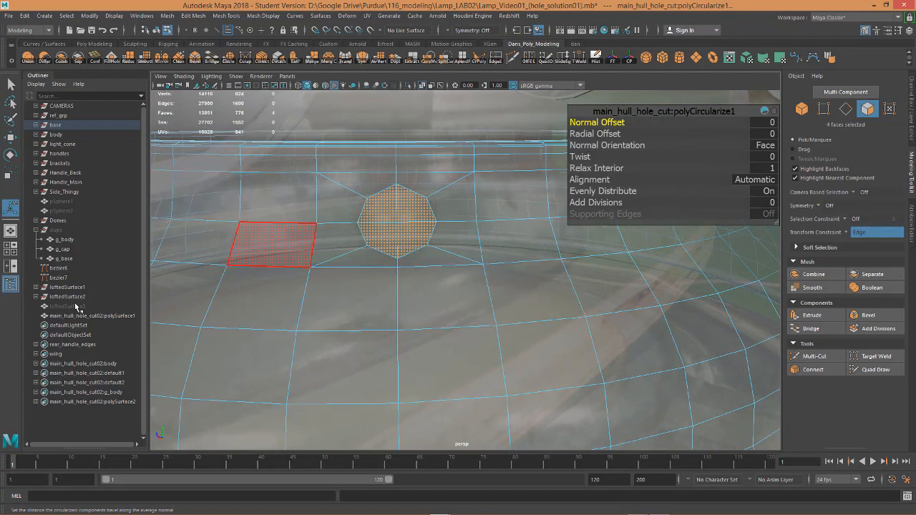
Step: Show the hidden dups group and make its g_base mesh the live surface
click(64, 231)
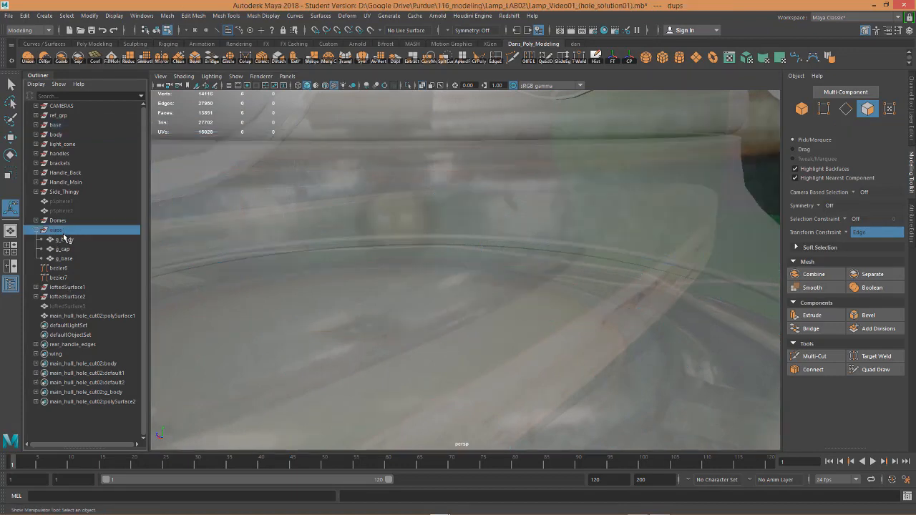
key(shift+h)
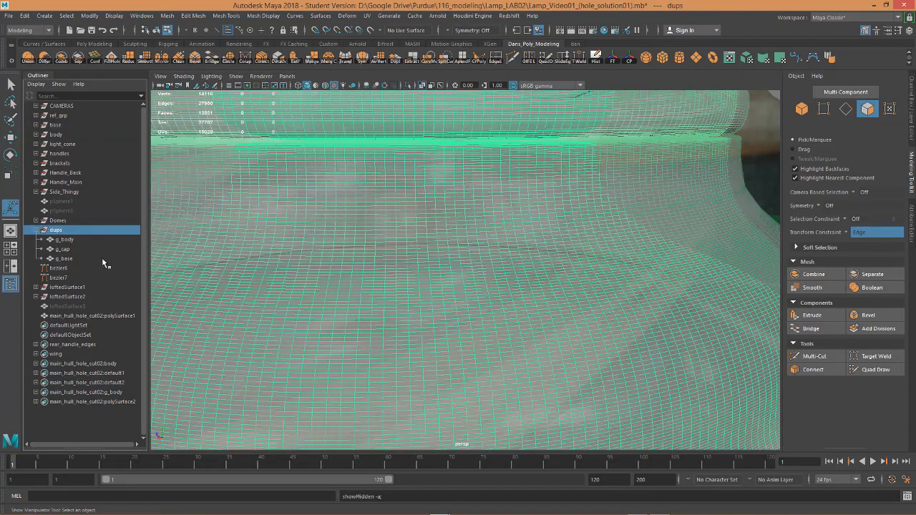
click(70, 258)
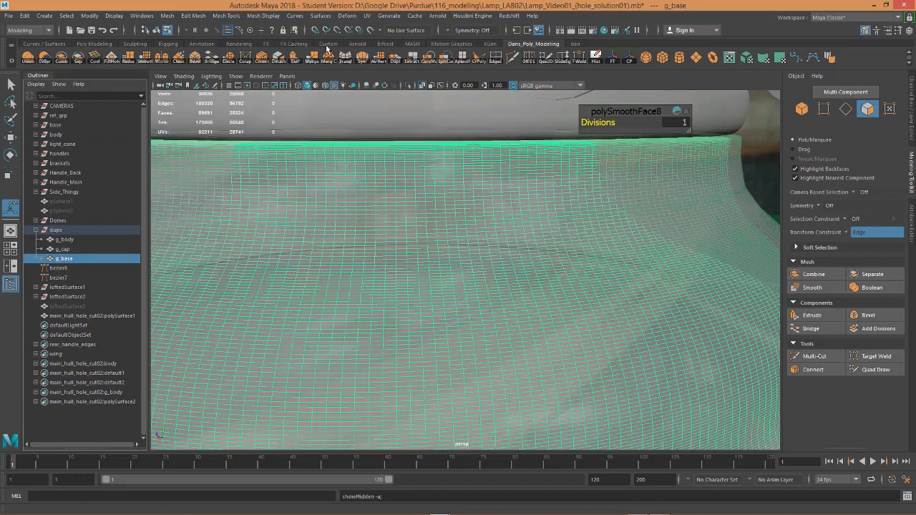
click(370, 32)
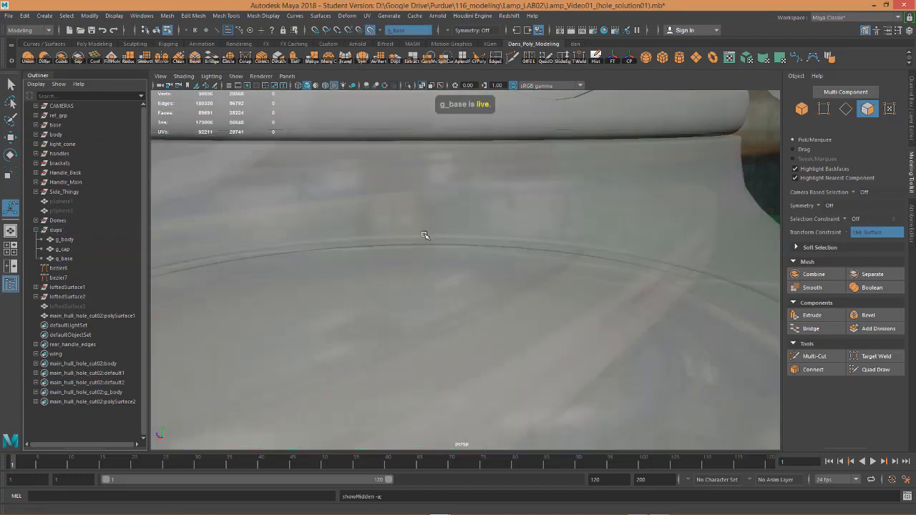
Step: Select all faces of the low-poly base mesh and nudge their scale minimally to snap them onto the live surface
alt+drag(438, 241, 397, 217)
click(349, 180)
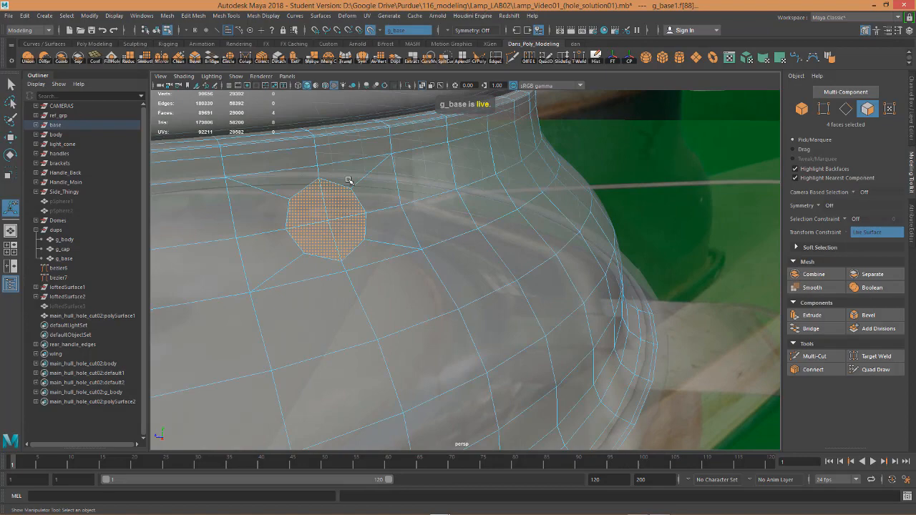
mouse_move(388, 249)
alt+mouse_down()
mouse_move(463, 233)
mouse_move(446, 244)
mouse_move(387, 243)
alt+mouse_up()
double_click(383, 231)
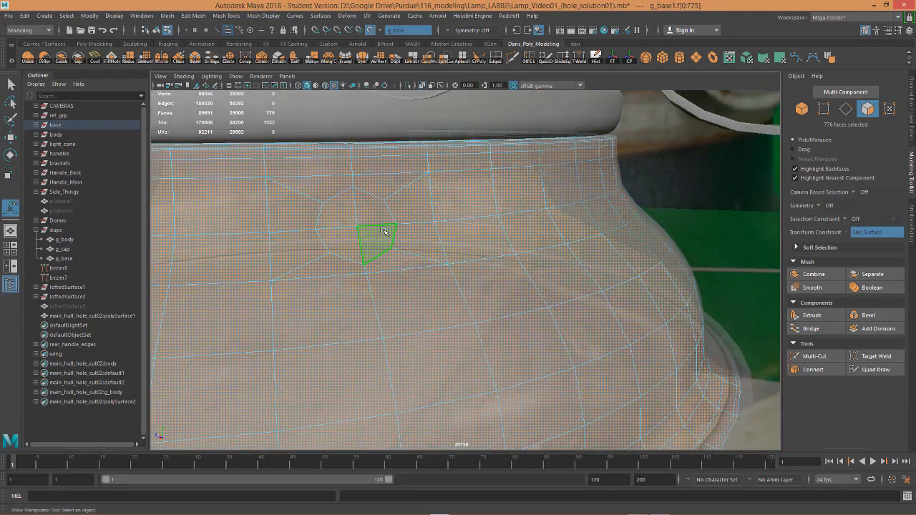
scroll(469, 240, down, 3)
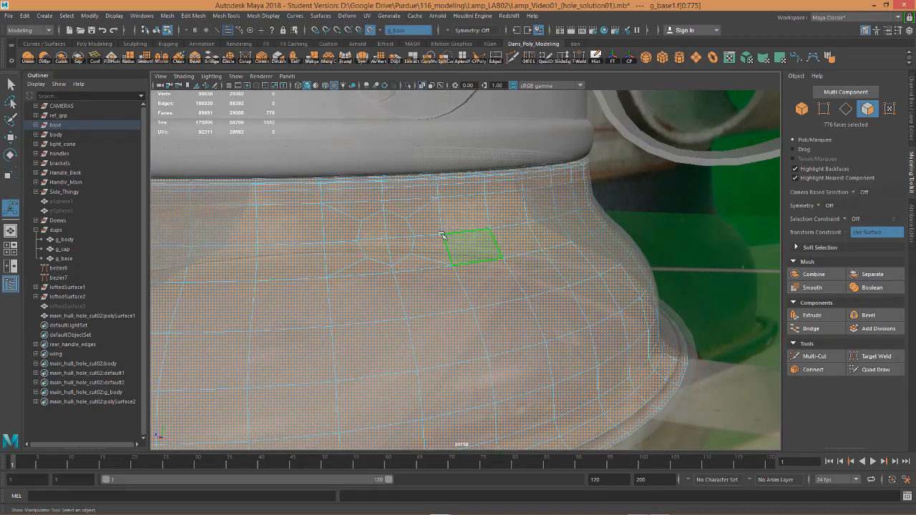
scroll(404, 234, up, 1)
key(r)
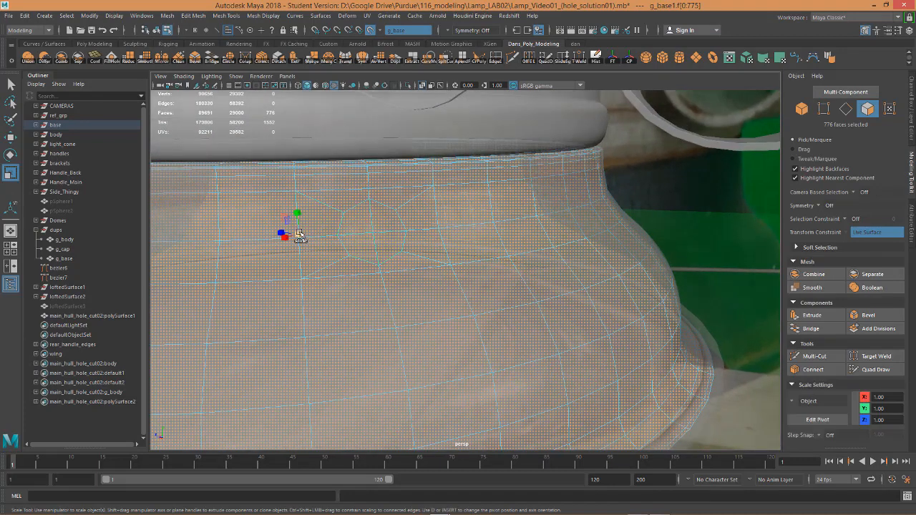
click(299, 235)
drag(299, 234, 300, 235)
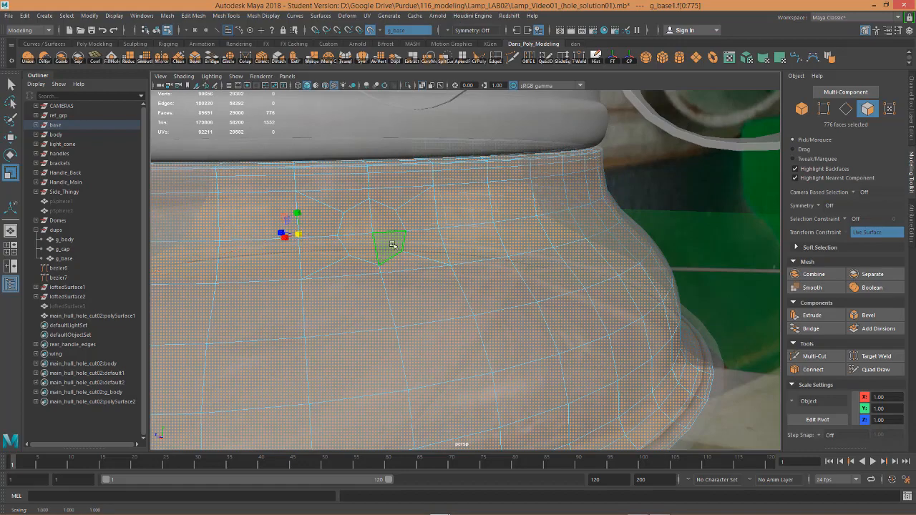
alt+drag(392, 250, 470, 239)
key(f)
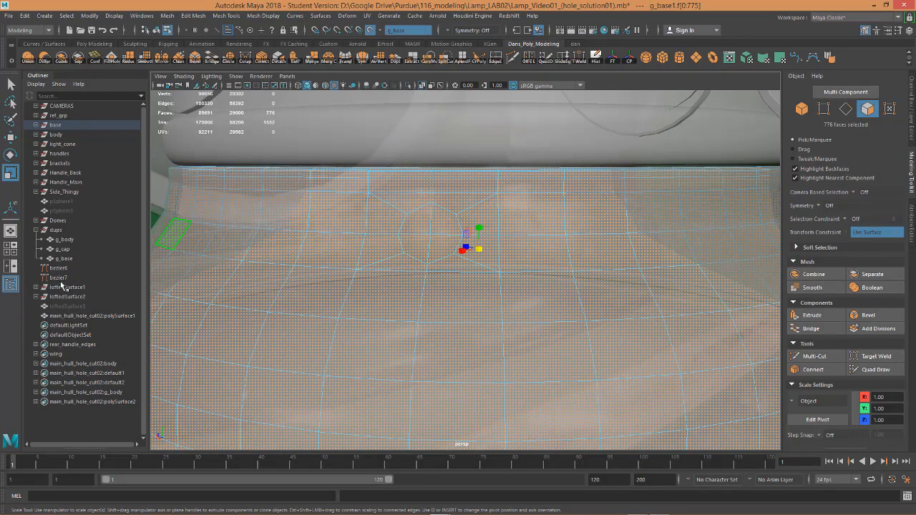
Step: Turn off the live surface and hide the dups group
click(369, 30)
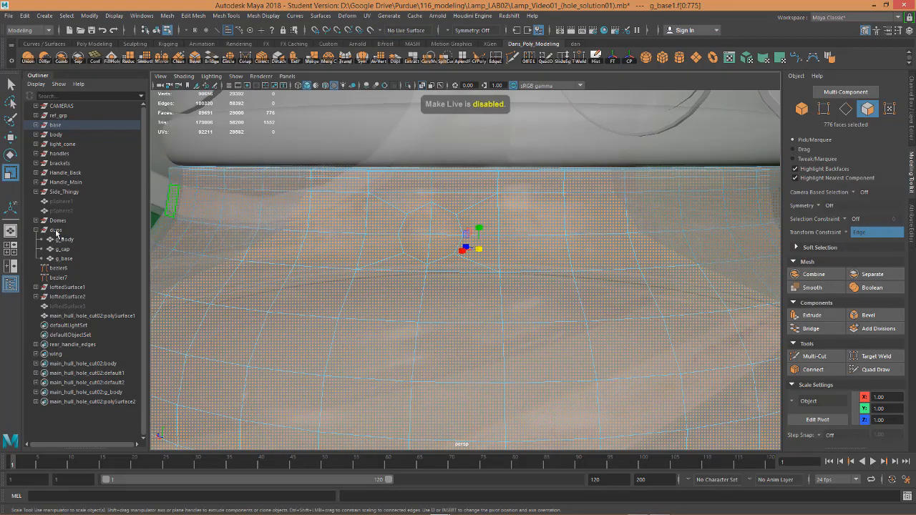
click(60, 231)
key(ctrl+h)
alt+drag(418, 302, 546, 286)
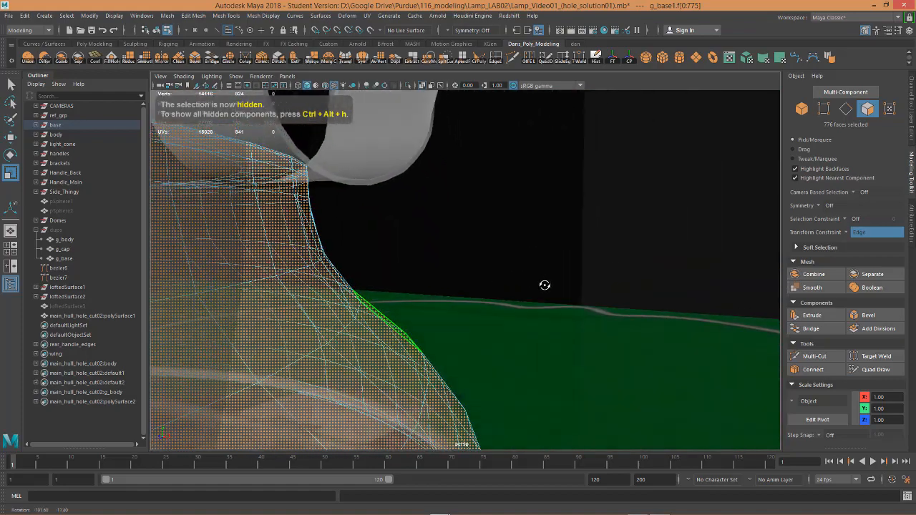
key(f)
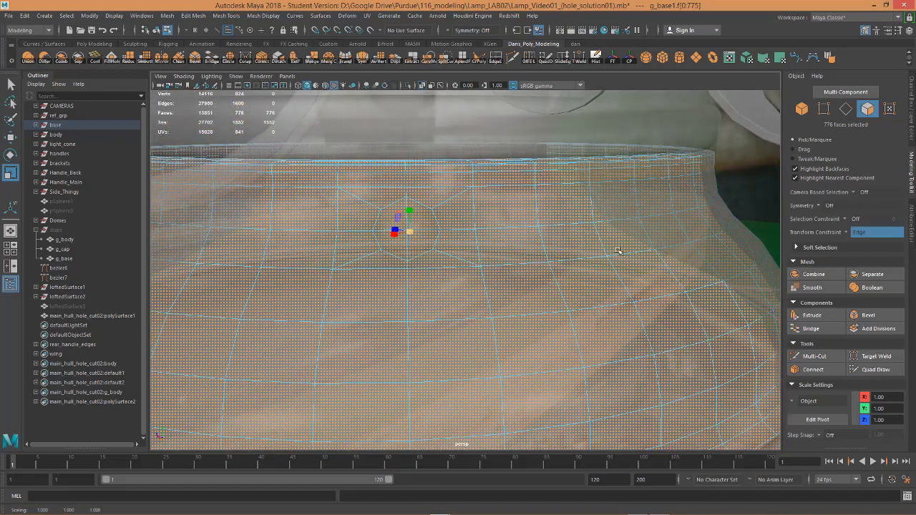
Step: Set the Transform Constraint to Off and scale all the base faces by a negligible amount
click(846, 233)
click(859, 233)
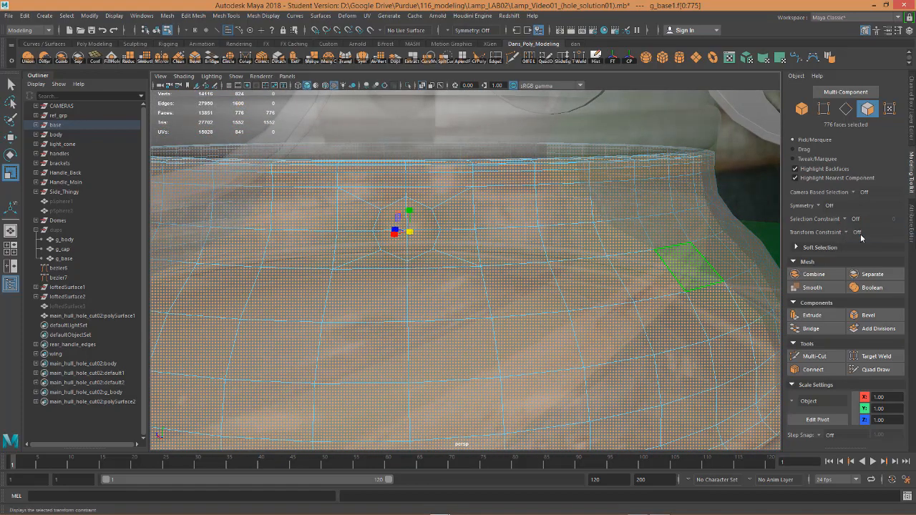
drag(404, 244, 423, 241)
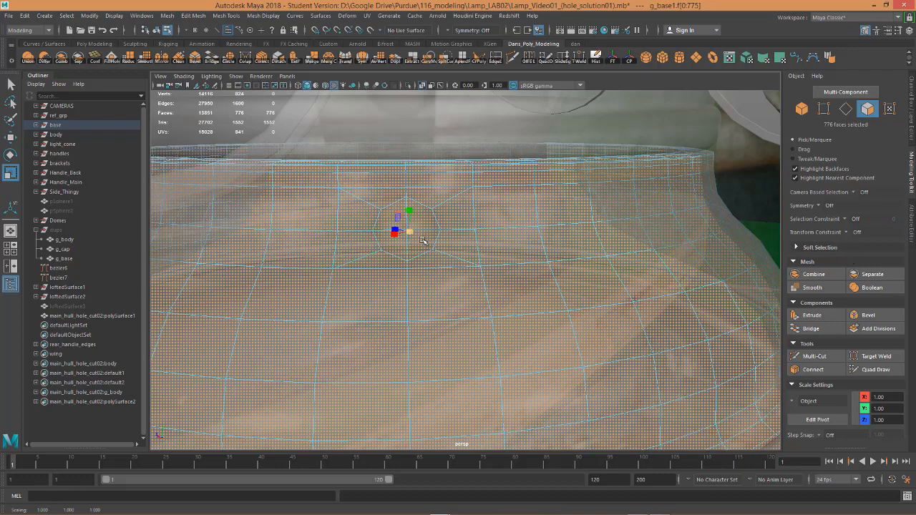
Step: Extrude the four faces of the base's round outline together, with a Local Translate Z of about -0.03
click(415, 211)
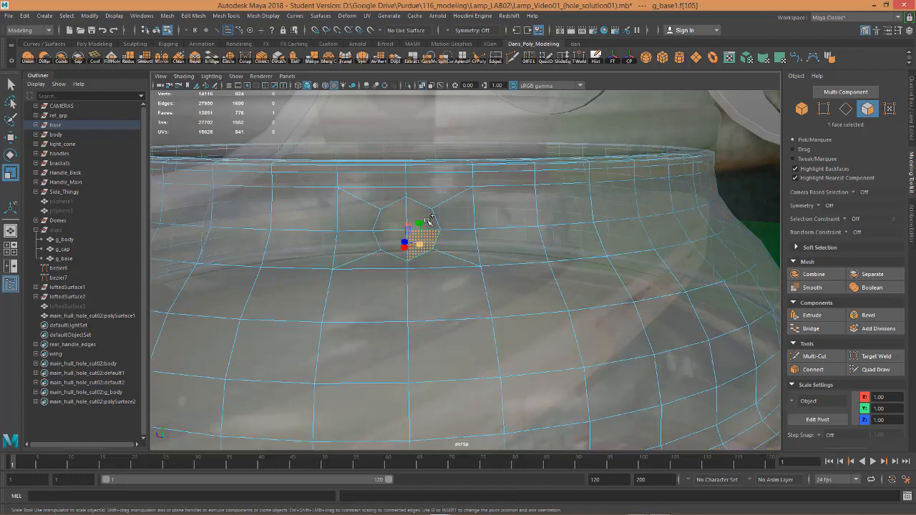
shift+click(391, 213)
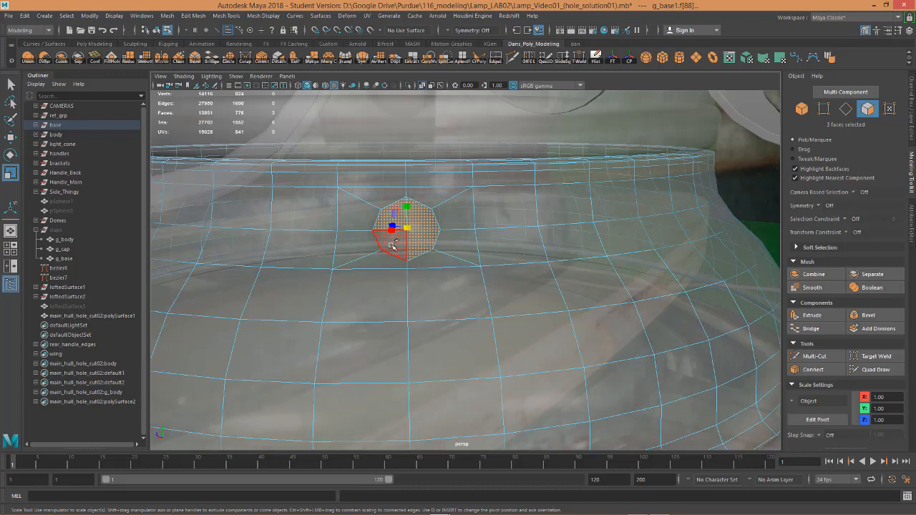
alt+drag(365, 287, 468, 292)
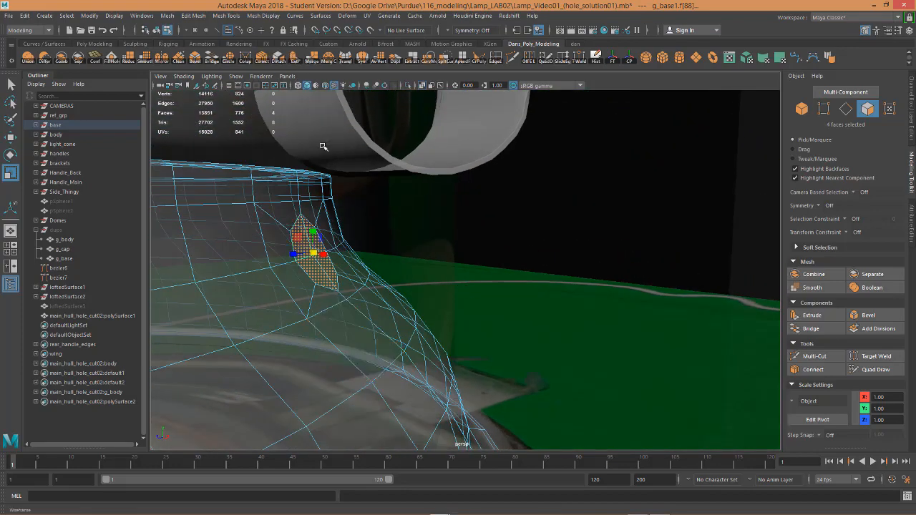
key(ctrl+e)
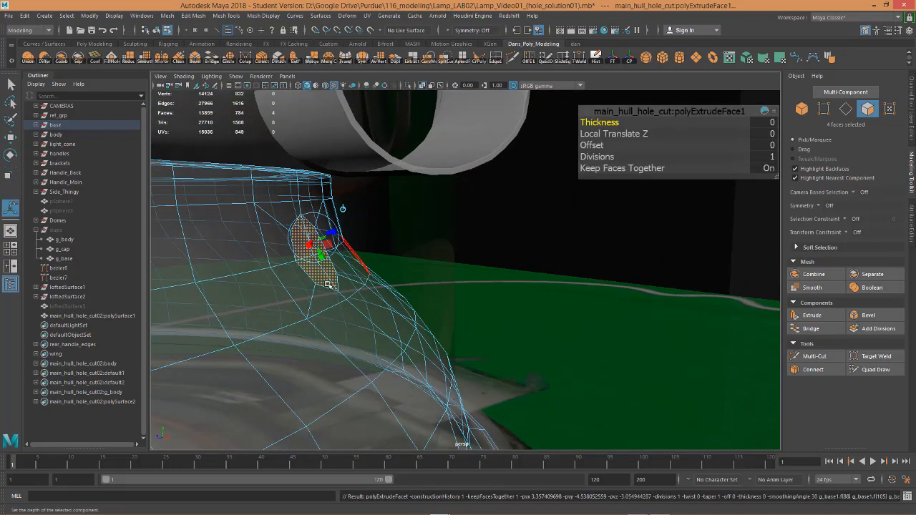
click(344, 208)
mouse_move(368, 301)
alt+mouse_down()
mouse_move(358, 307)
mouse_move(377, 317)
mouse_move(365, 330)
mouse_move(372, 317)
alt+mouse_up()
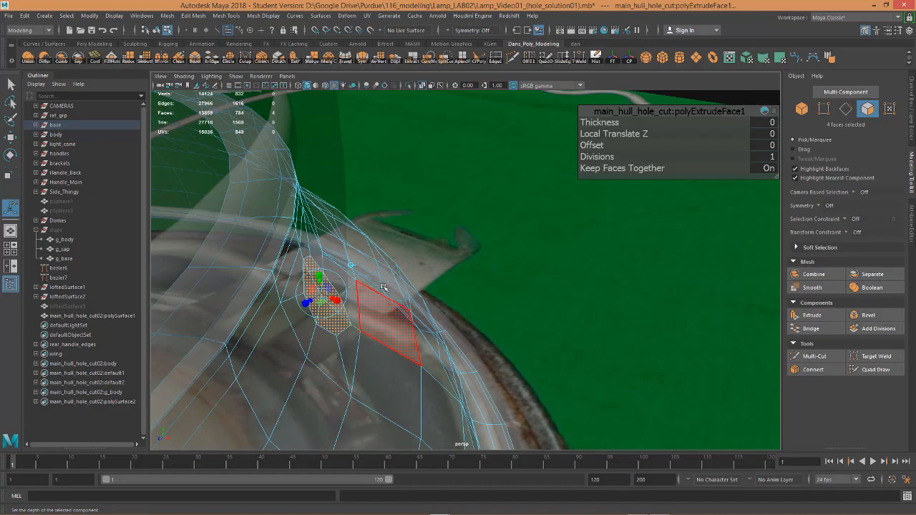
mouse_move(372, 225)
alt+mouse_down()
mouse_move(239, 207)
mouse_move(278, 229)
mouse_move(279, 257)
mouse_move(362, 224)
alt+mouse_up()
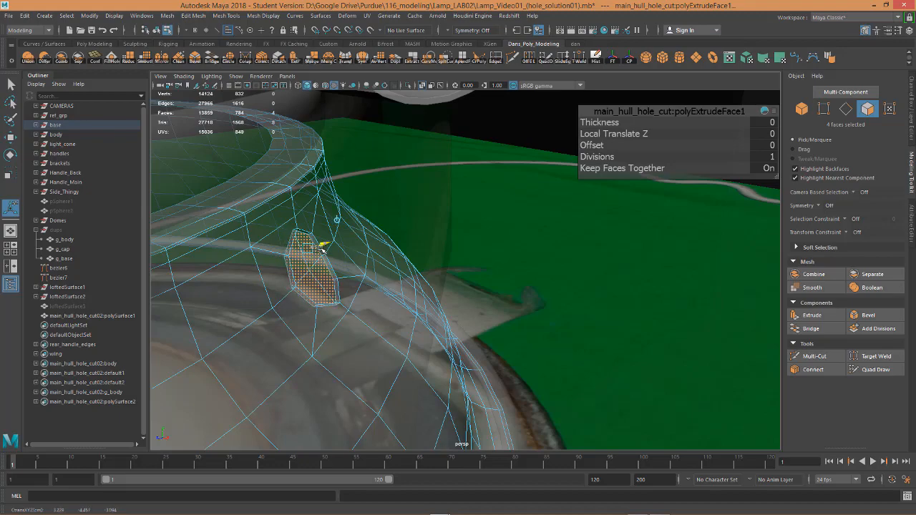
alt+drag(366, 266, 254, 231)
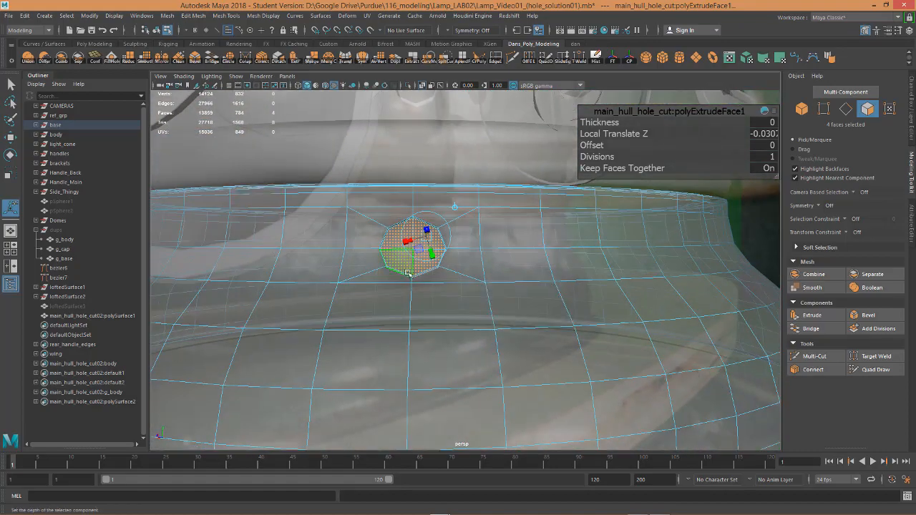
Step: Set the Move tool's axis orientation to Component for the four extruded faces of the base's hole
alt+drag(379, 275, 442, 285)
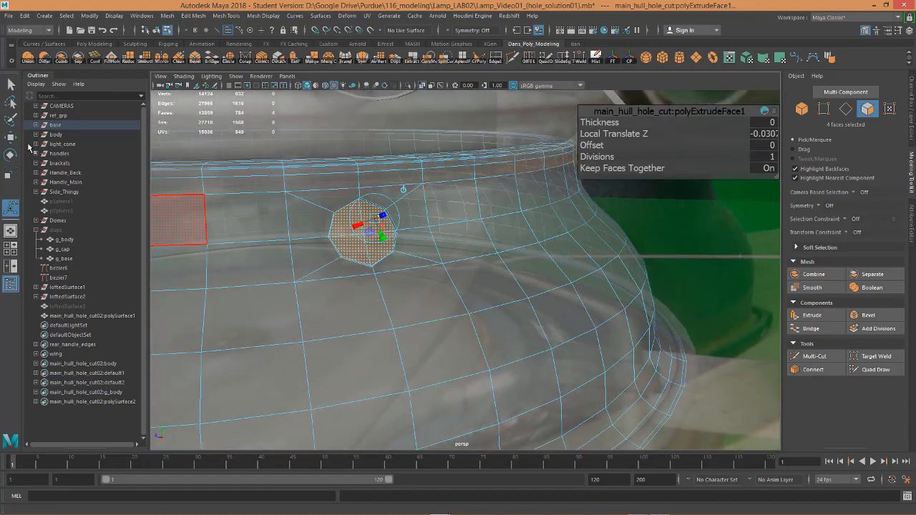
double_click(11, 138)
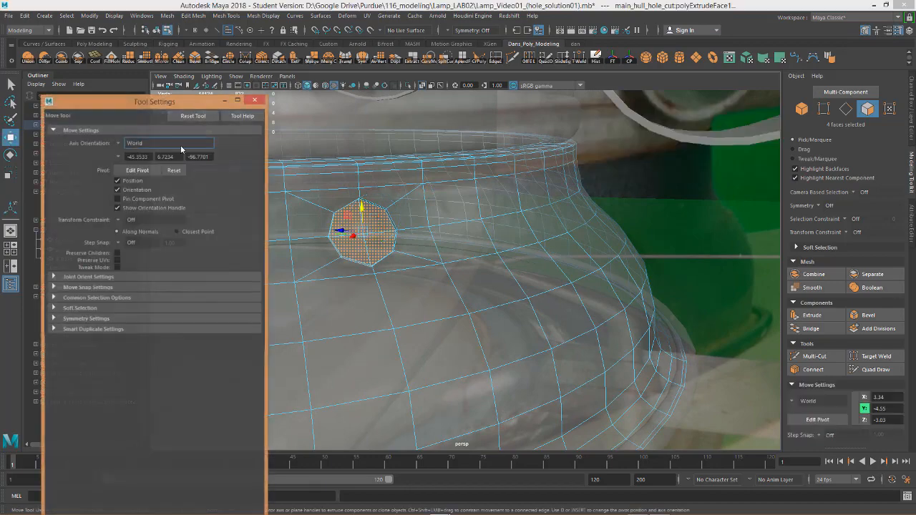
click(117, 143)
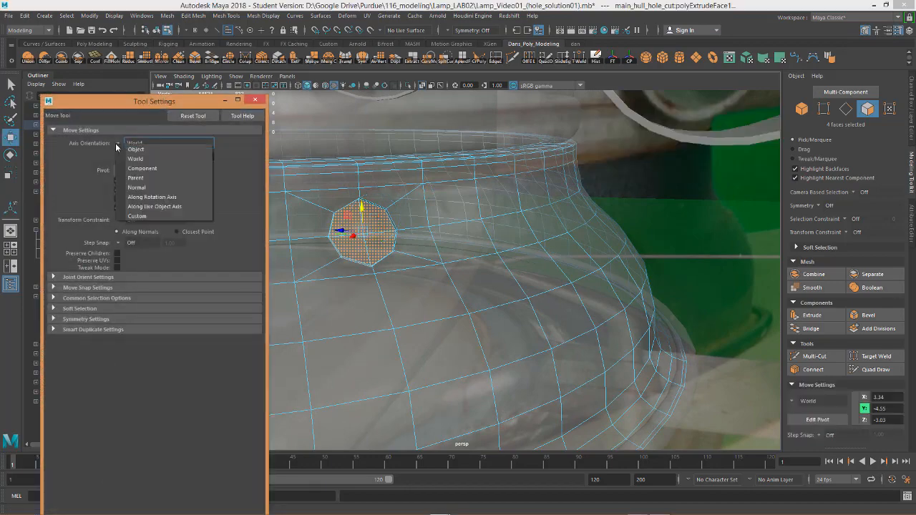
click(150, 169)
Step: Working in the side view, push the four extruded faces deeper into the base along their component X axis, to about X 1.85
alt+drag(370, 272, 422, 273)
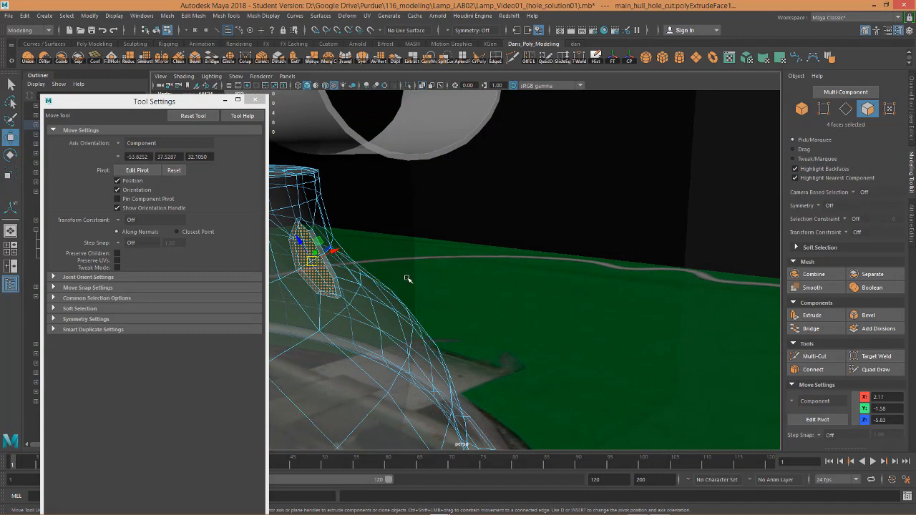
key(space)
drag(444, 271, 495, 268)
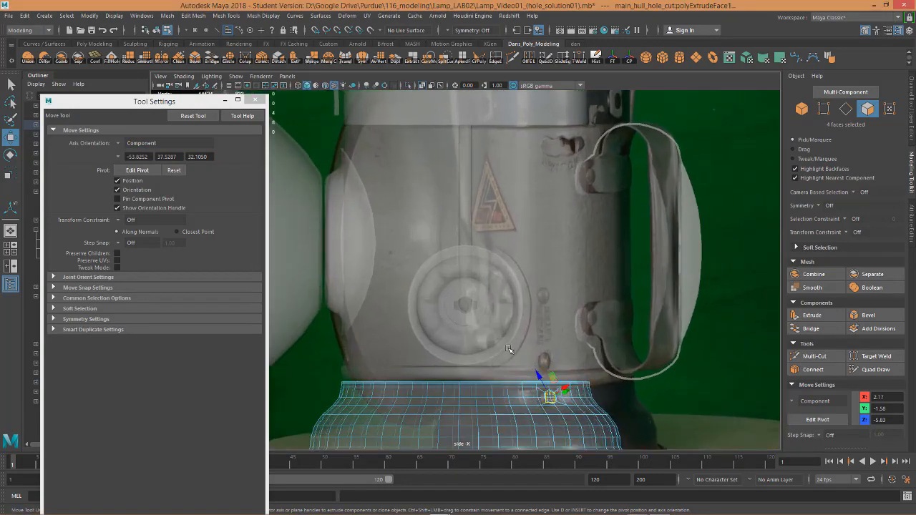
scroll(510, 356, up, 2)
alt+middle_drag(513, 365, 435, 214)
scroll(550, 310, up, 3)
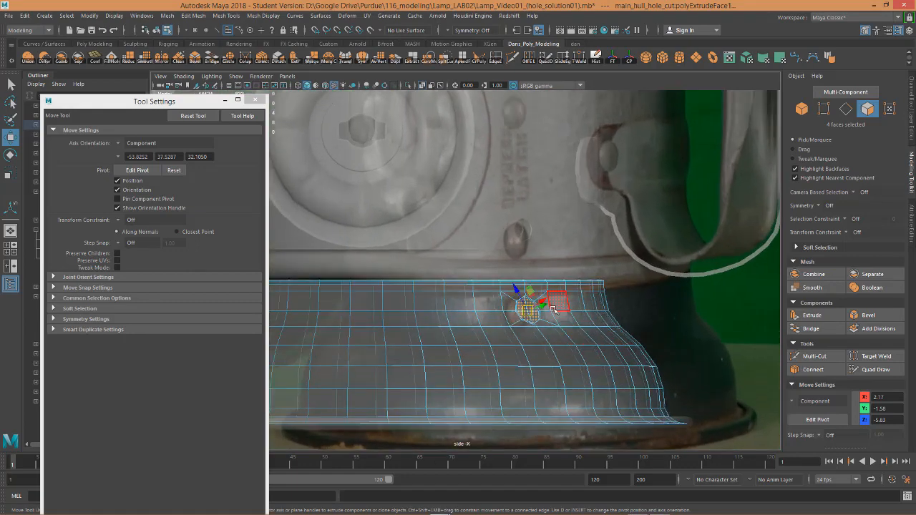
scroll(553, 310, up, 3)
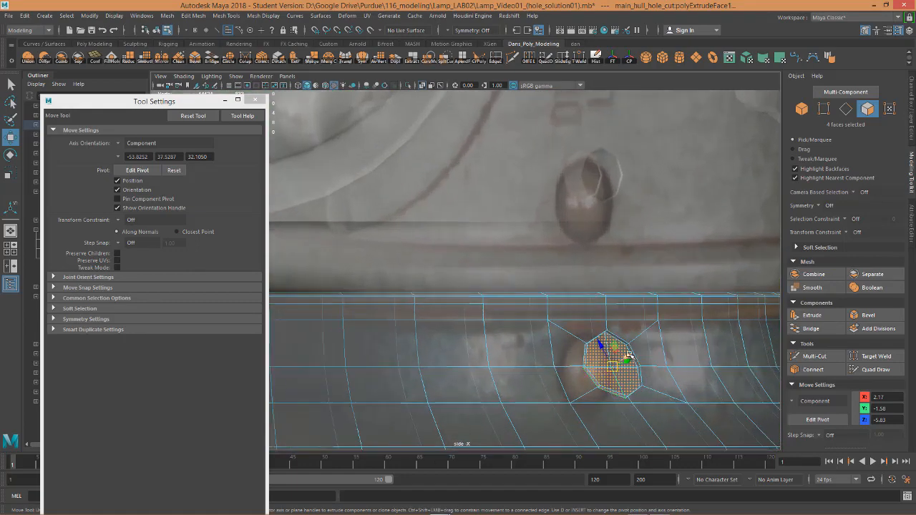
drag(627, 355, 599, 367)
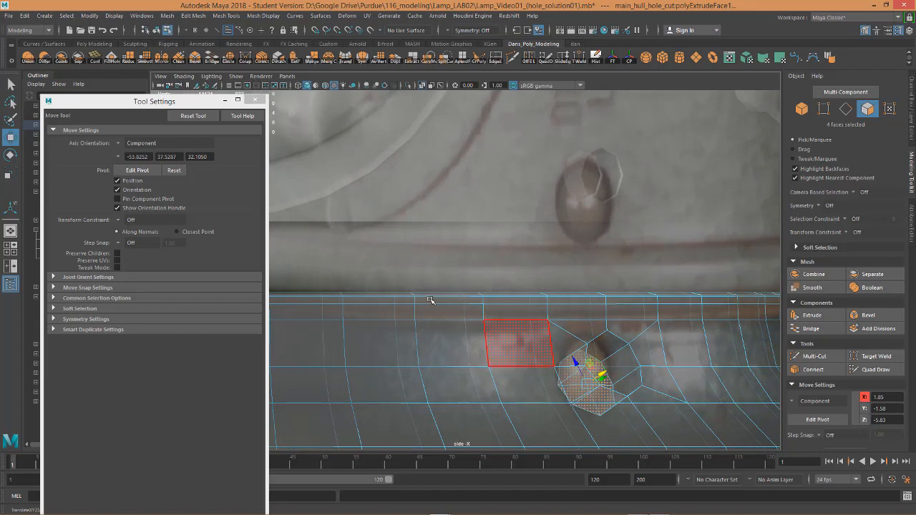
click(254, 100)
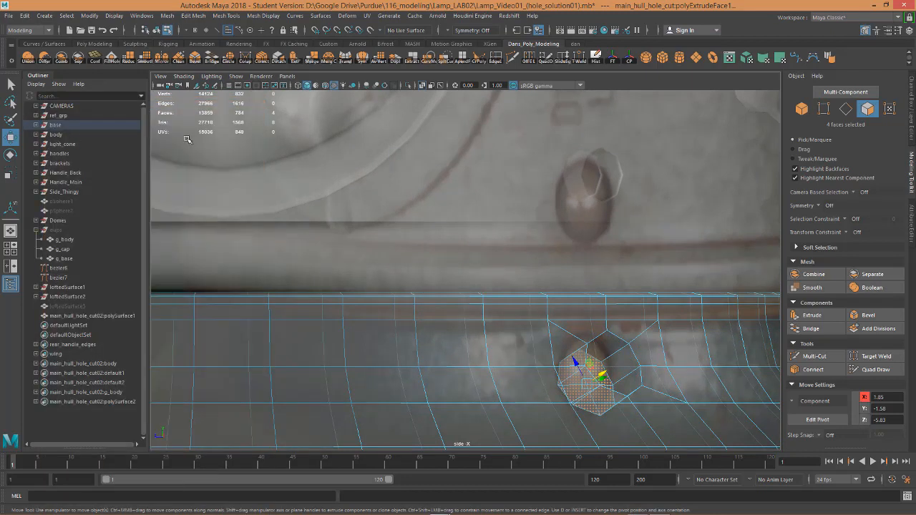
Step: Shift the recessed faces slightly in perspective to line up with the hole opening, to about Y -1.55 and Z -5.70
key(space)
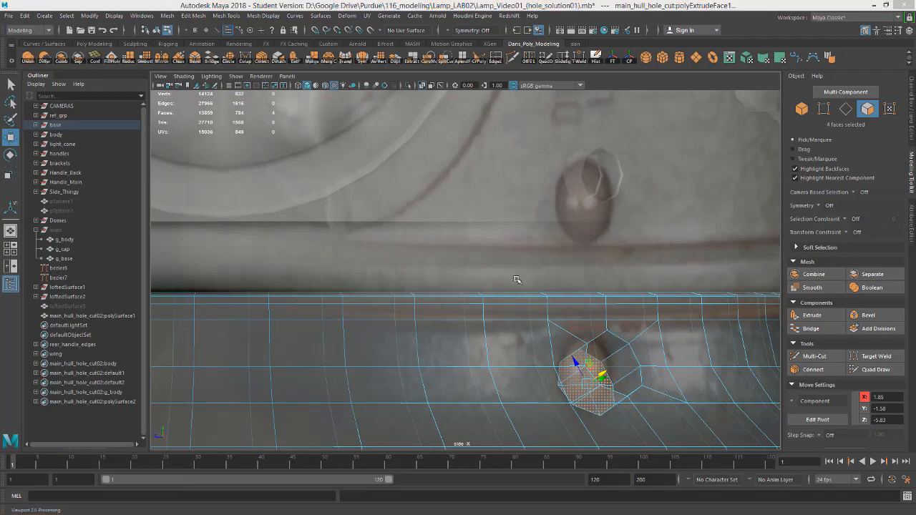
drag(515, 281, 468, 306)
key(f)
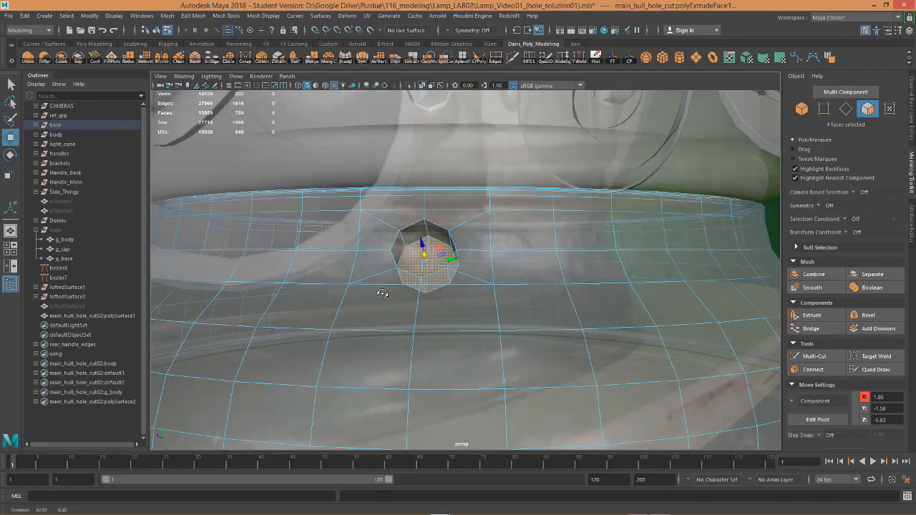
scroll(425, 204, up, 1)
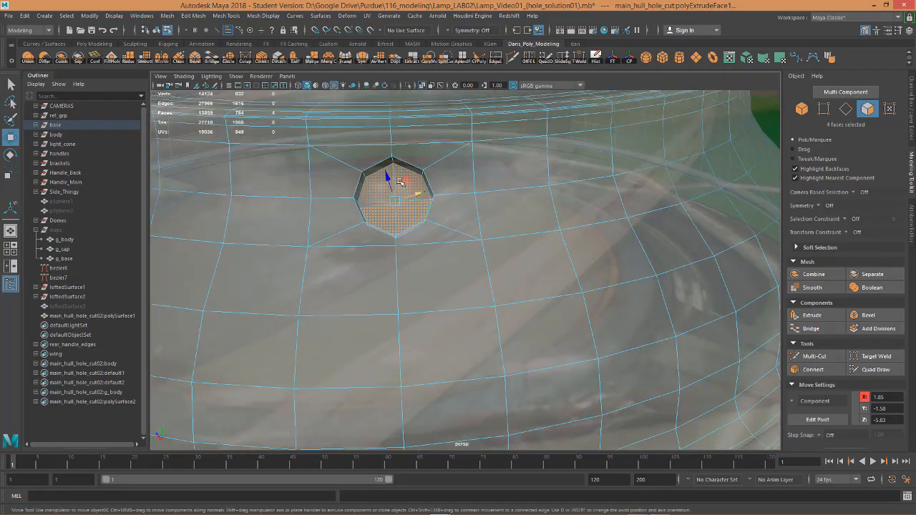
alt+drag(435, 226, 468, 292)
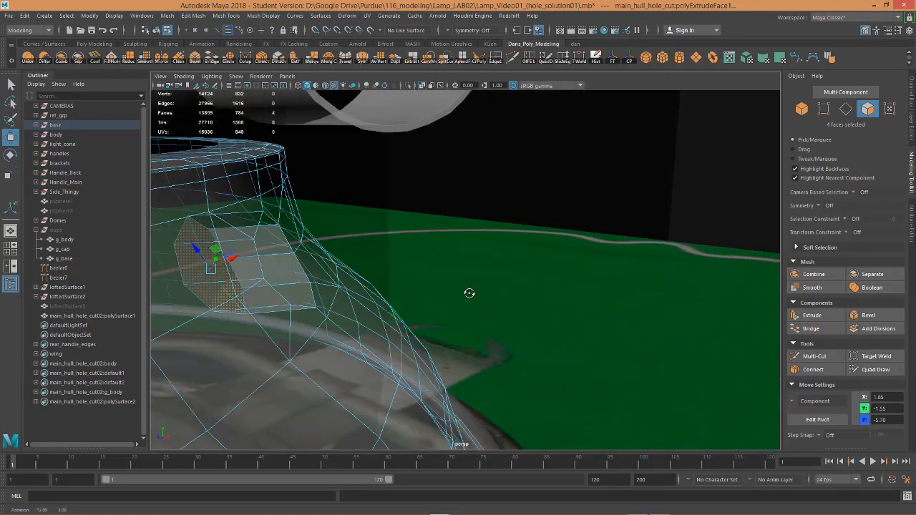
Step: Set the Scale tool's axis orientation to Component and flatten the recessed faces along their X axis
key(r)
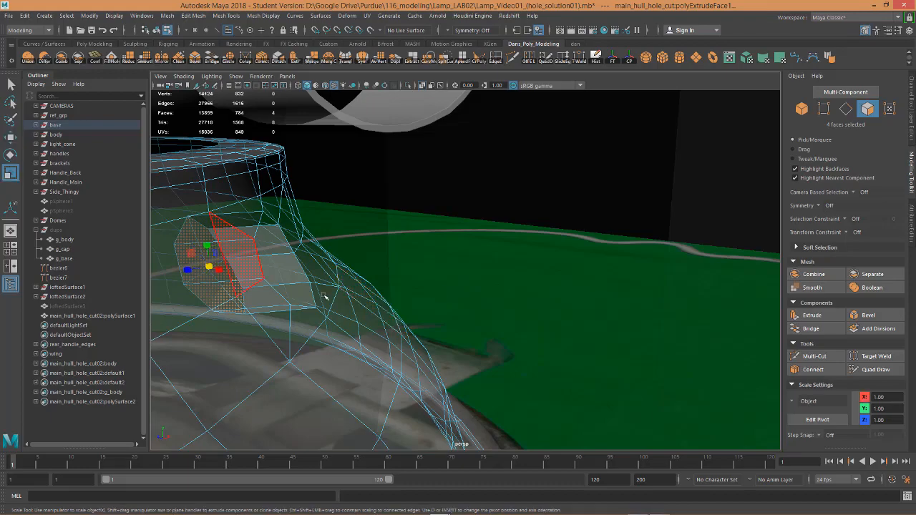
alt+drag(323, 296, 349, 288)
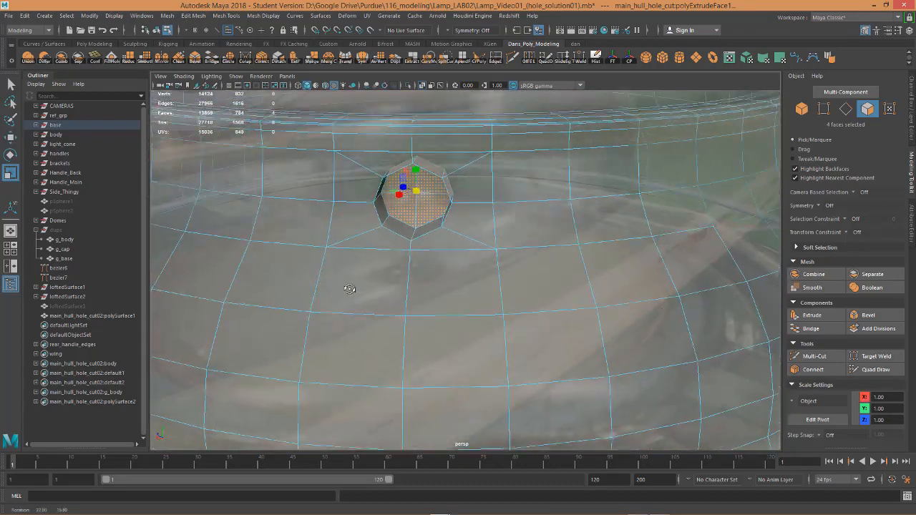
double_click(11, 172)
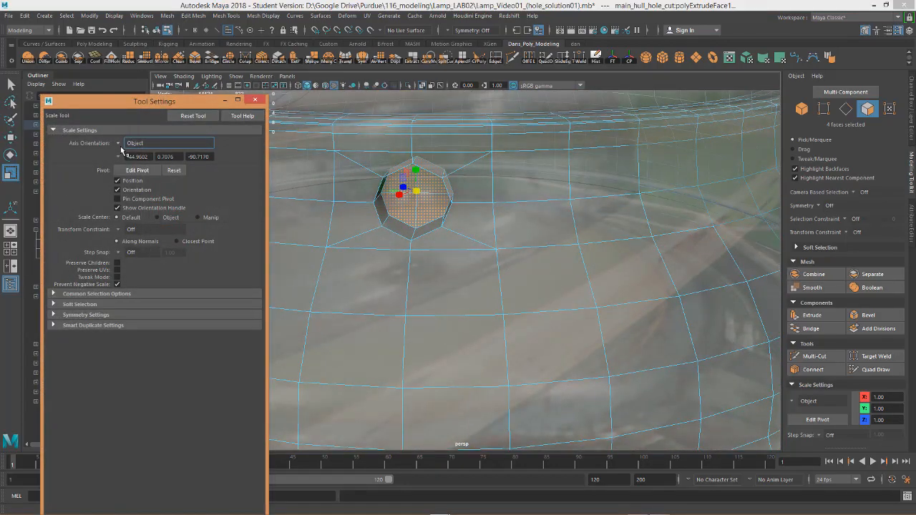
click(123, 145)
click(143, 171)
alt+drag(429, 236, 663, 237)
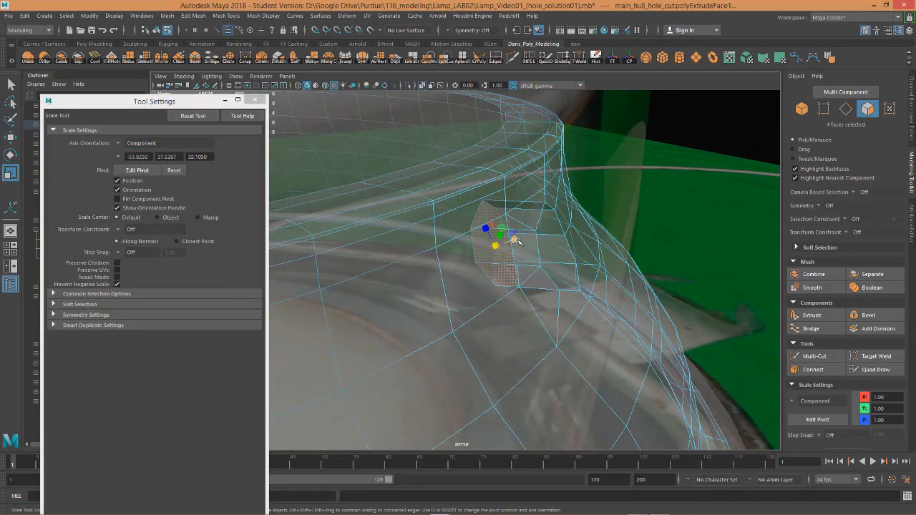
key(f)
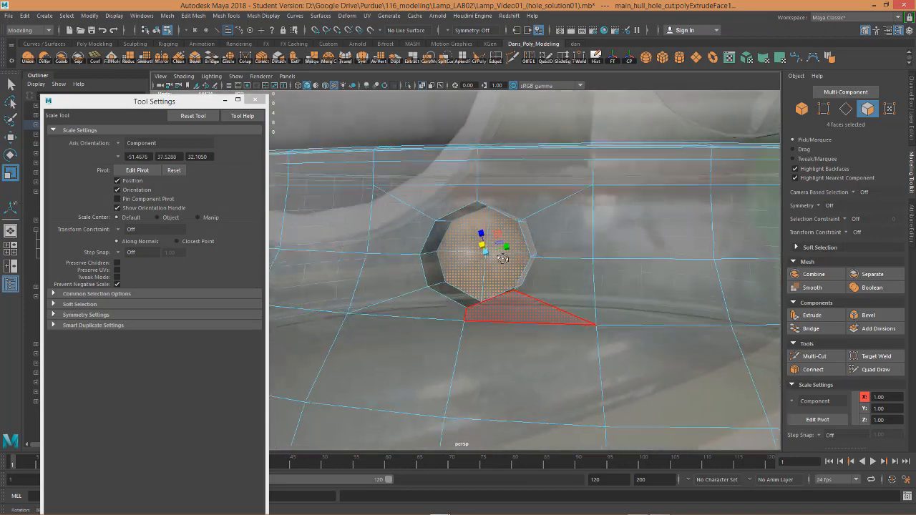
mouse_move(502, 258)
alt+mouse_down()
mouse_move(510, 265)
mouse_move(512, 255)
alt+mouse_up()
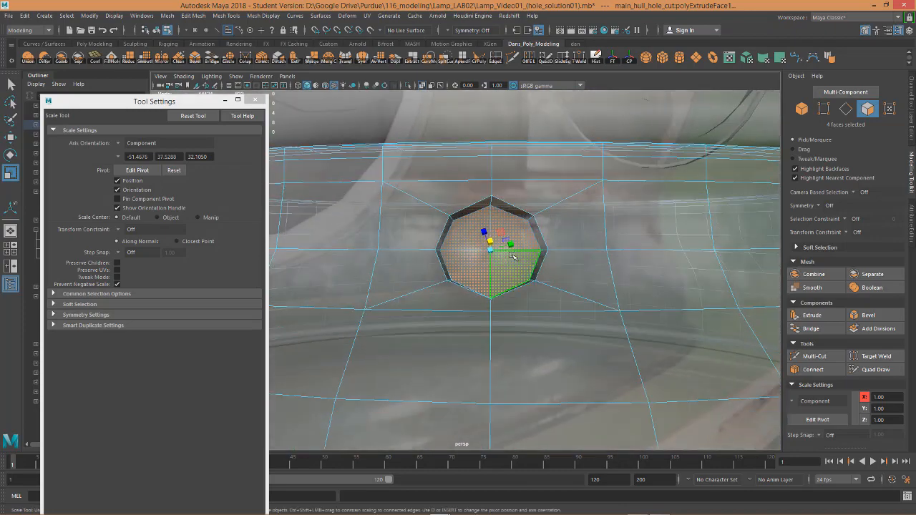
key(e)
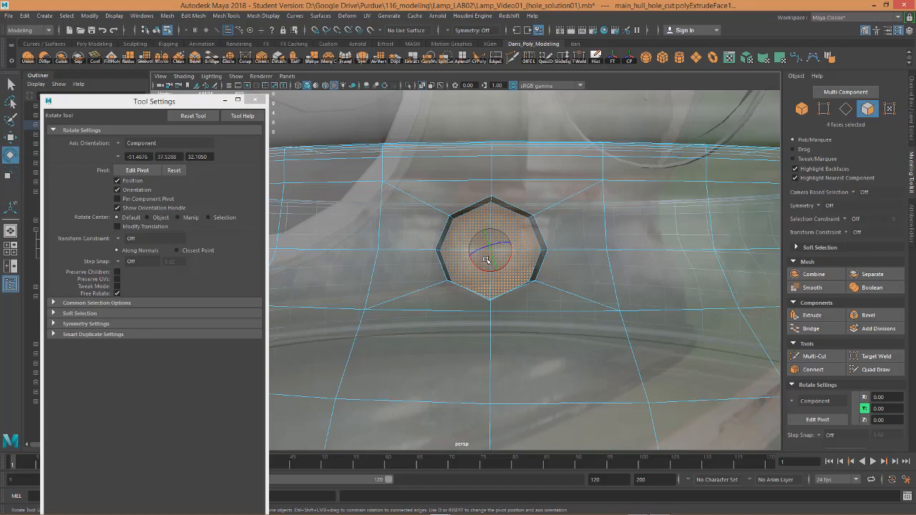
alt+drag(485, 260, 550, 265)
key(ctrl+z)
Step: Insert two Multi-Cut edge loops around the inside wall of the hole, one near the rim and one near the recessed faces
click(256, 100)
alt+drag(407, 194, 668, 208)
alt+drag(612, 216, 531, 283)
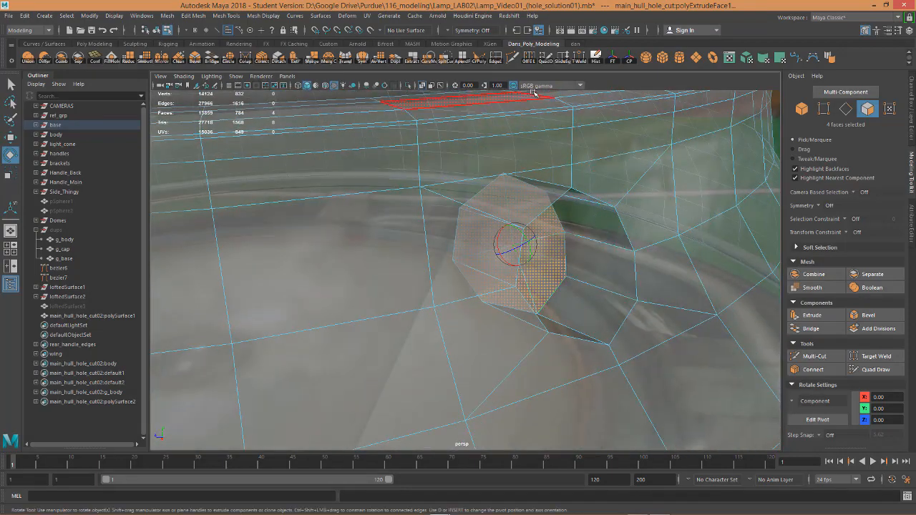
key(ctrl+shift+x)
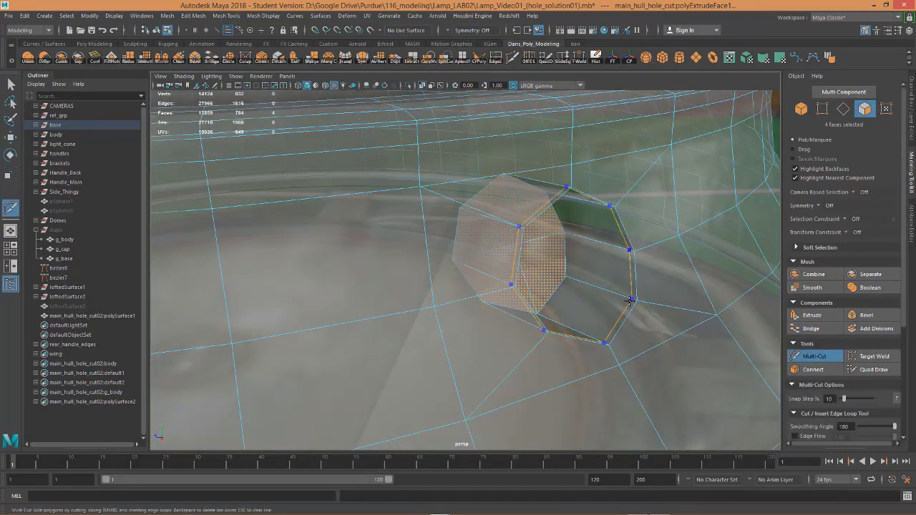
ctrl+click(629, 301)
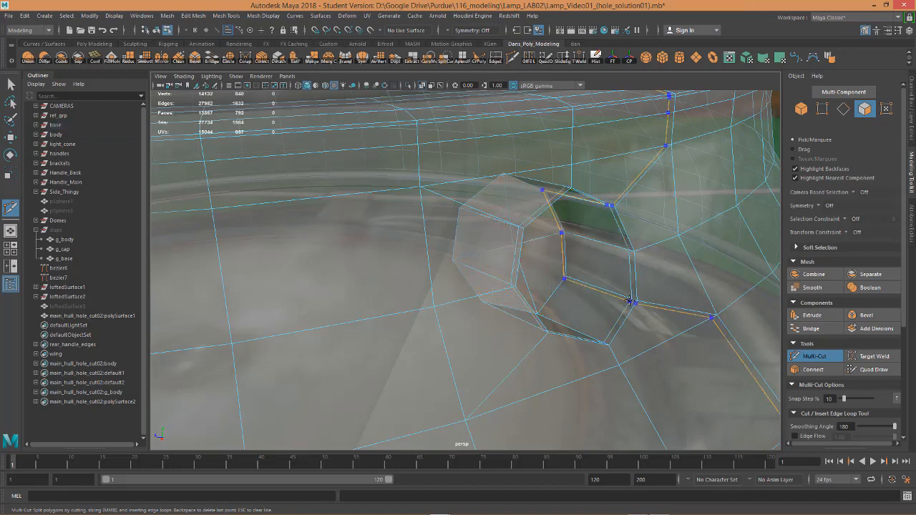
key(Return)
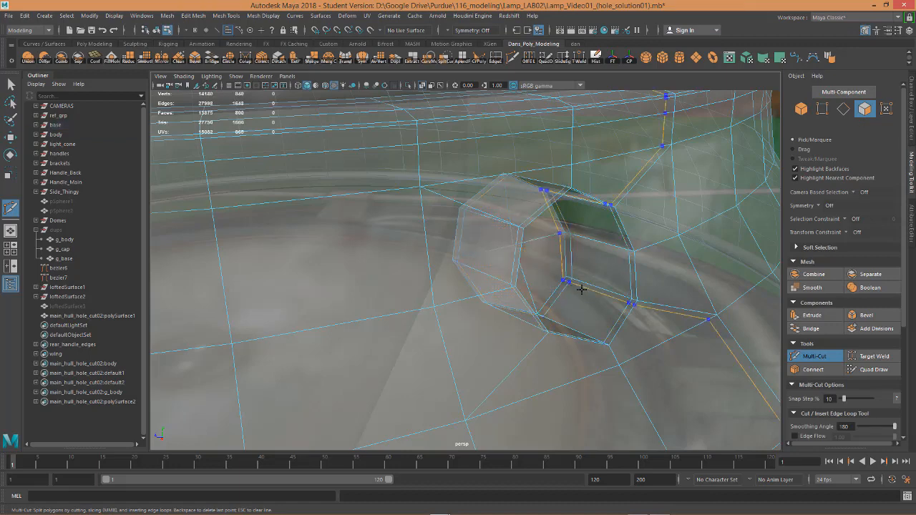
alt+drag(581, 288, 530, 308)
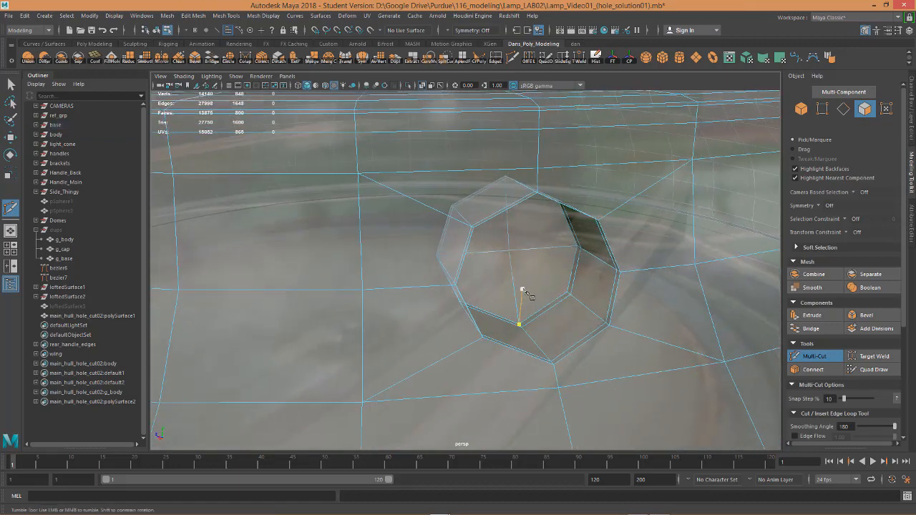
Step: Select the four recessed faces at the back of the hole and extrude them together, scaling them slightly inward
key(F11)
key(w)
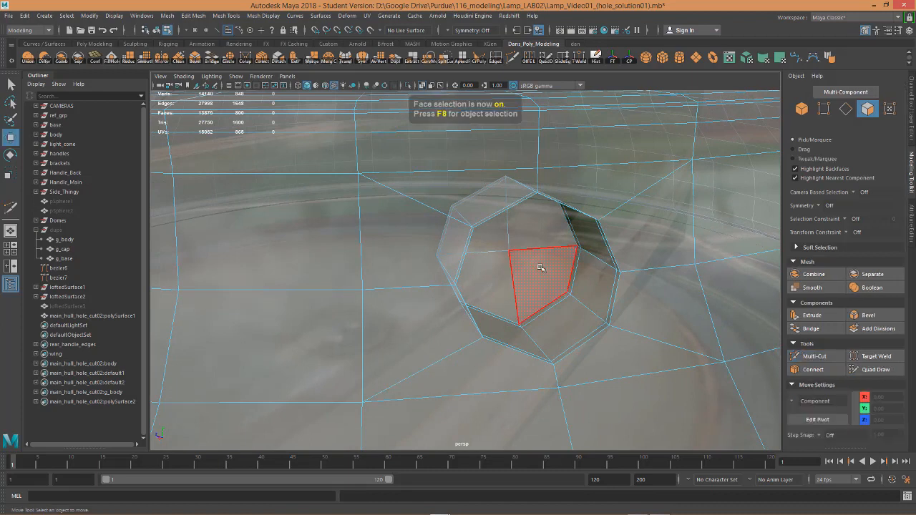
click(542, 275)
shift+click(528, 226)
shift+click(496, 236)
shift+click(501, 289)
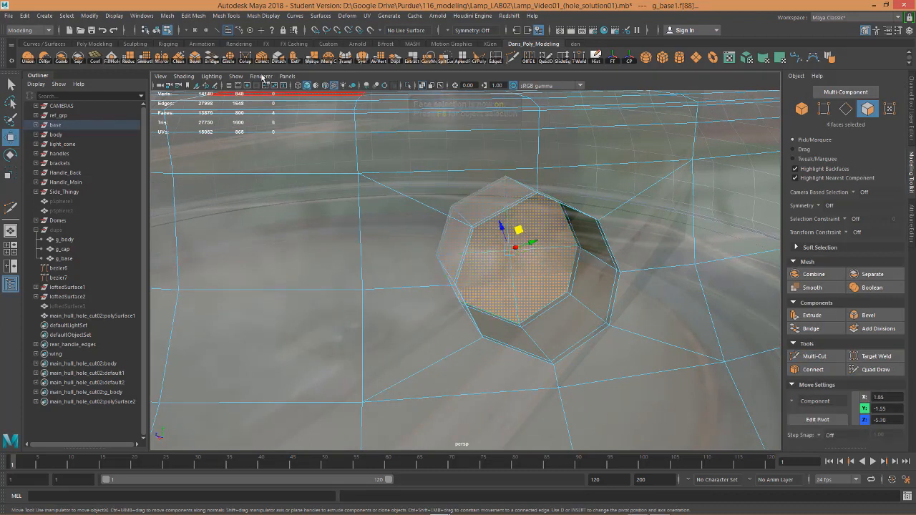
click(293, 57)
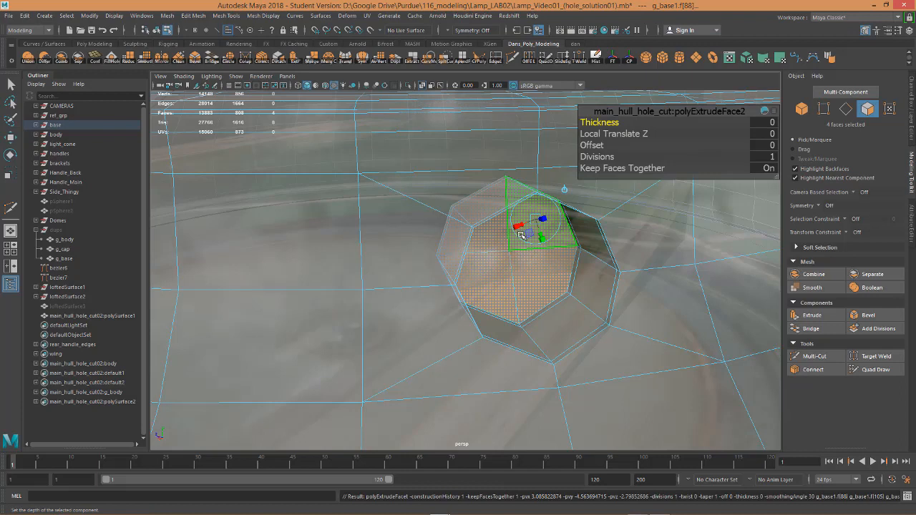
click(564, 189)
click(509, 226)
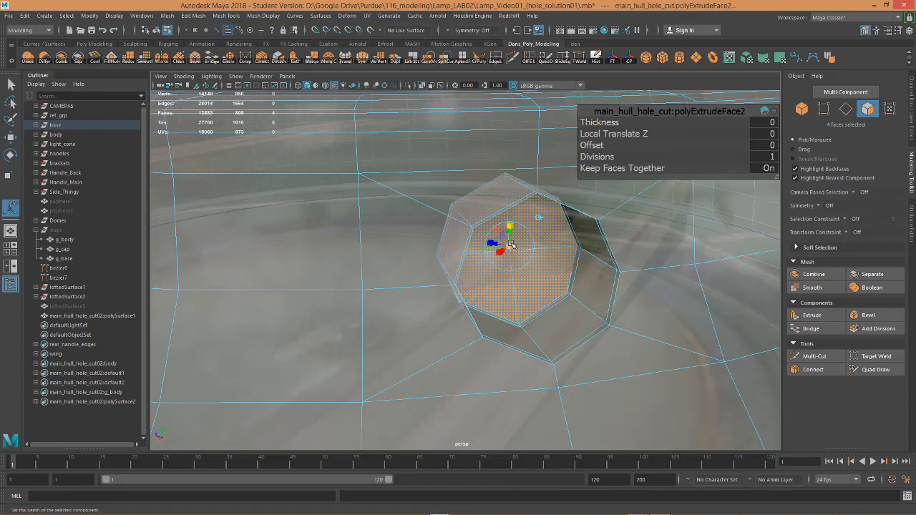
drag(511, 246, 508, 244)
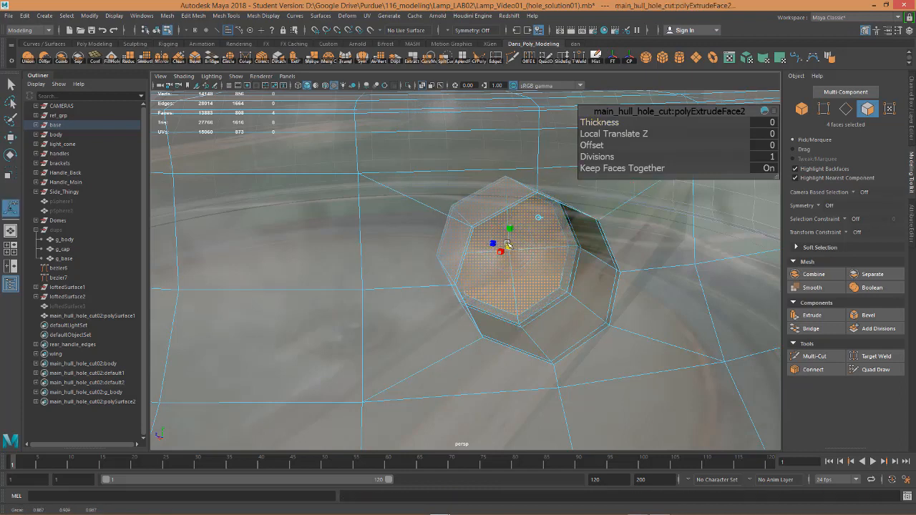
Step: Insert an edge loop on the base surface just outside the hole's rim with the Insert Edge Loop tool
double_click(495, 59)
drag(619, 331, 619, 332)
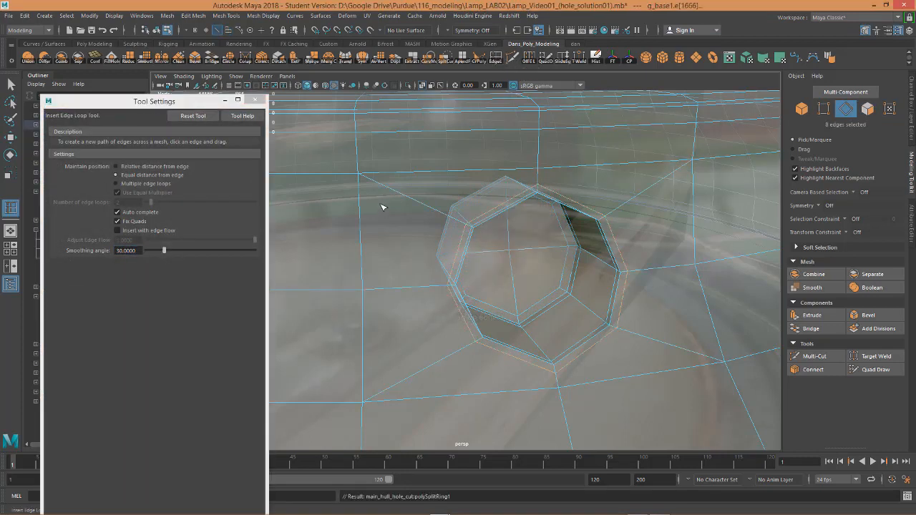
click(255, 100)
key(w)
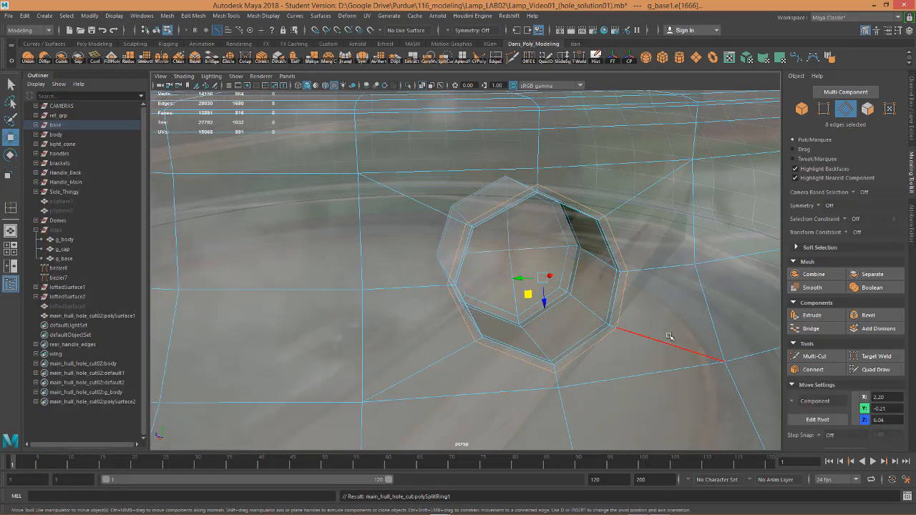
Step: Turn on smooth mesh preview for the base and turn off X-Ray shading to inspect the hole
scroll(571, 331, down, 3)
alt+drag(571, 331, 598, 338)
key(3)
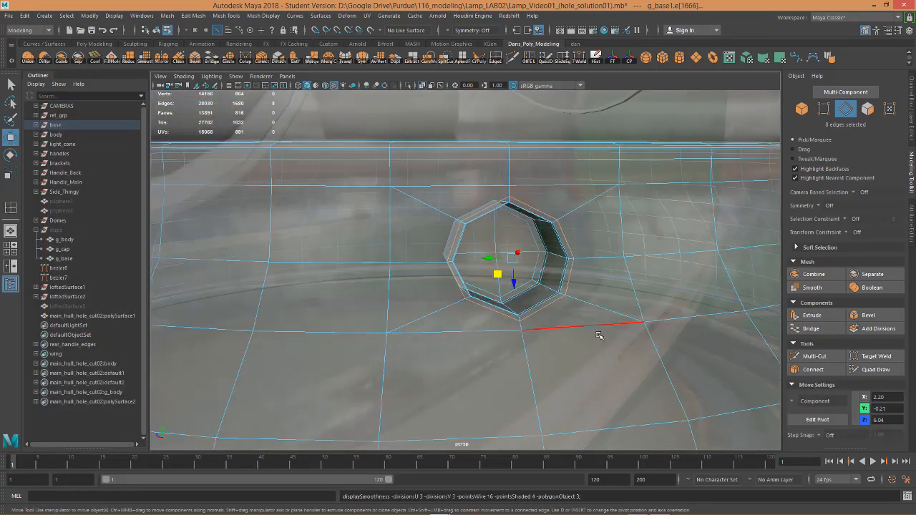
click(183, 76)
click(180, 175)
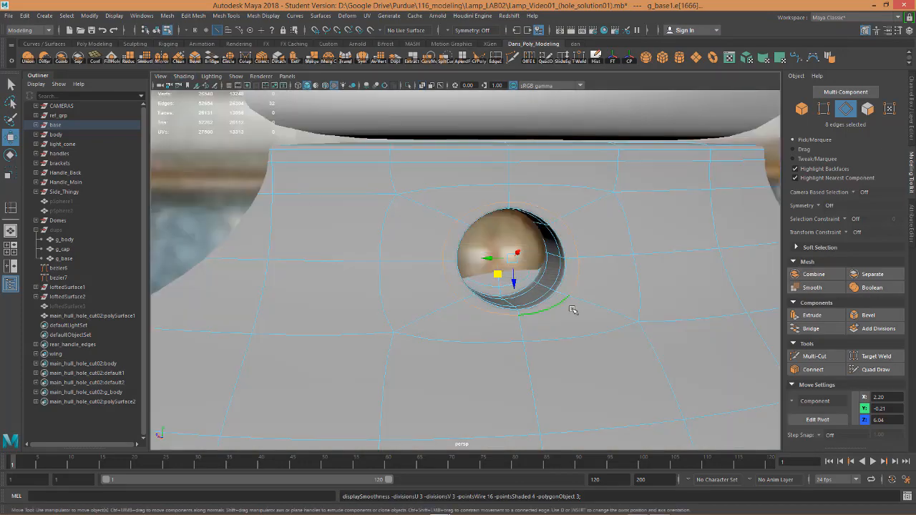
alt+right_drag(572, 310, 363, 282)
alt+drag(576, 304, 564, 285)
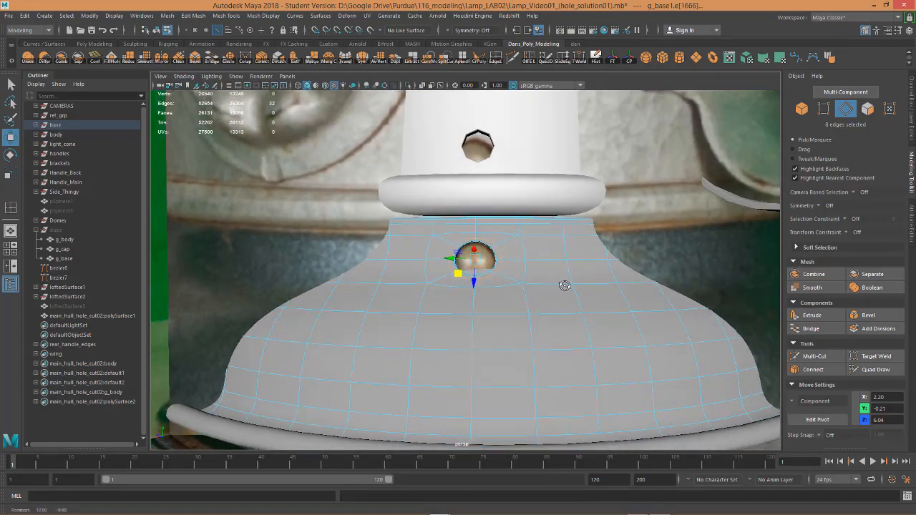
Step: Examine the smoothed hole in the base up close and from several angles, comparing it with the hull hole above
scroll(514, 248, up, 3)
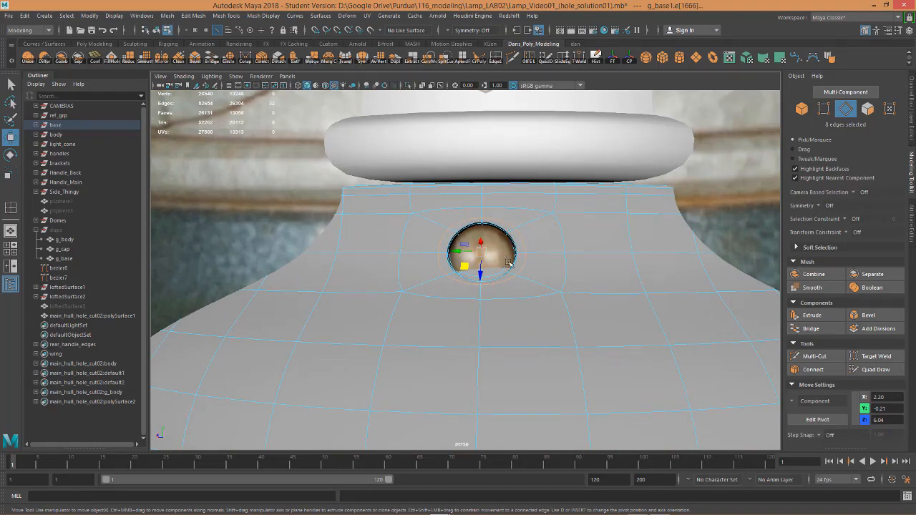
alt+drag(510, 263, 566, 276)
scroll(553, 246, down, 4)
alt+drag(552, 243, 574, 278)
alt+right_drag(574, 278, 372, 286)
alt+drag(372, 286, 438, 293)
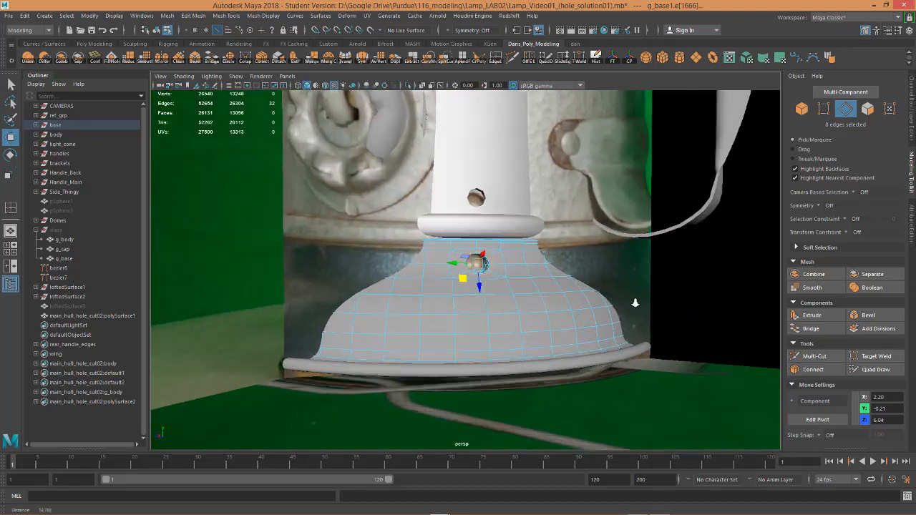
alt+right_drag(635, 302, 654, 304)
alt+drag(654, 304, 614, 323)
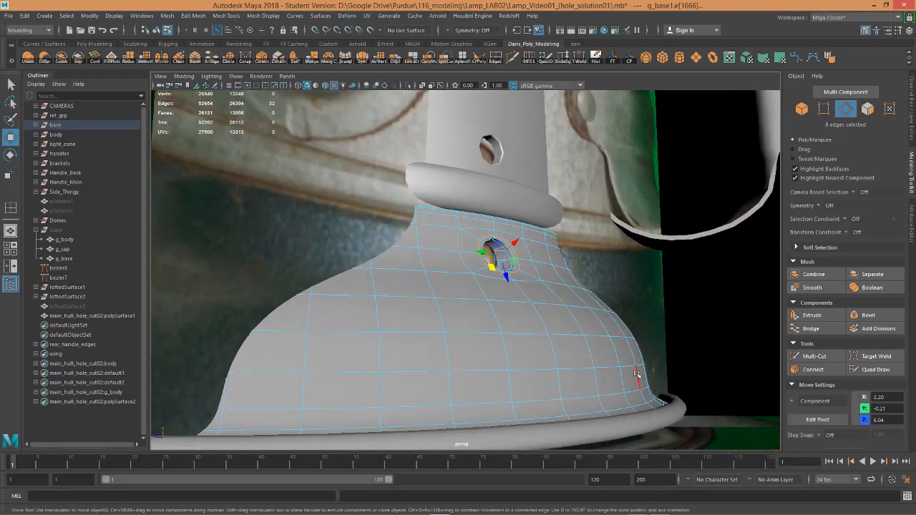
alt+drag(637, 373, 571, 310)
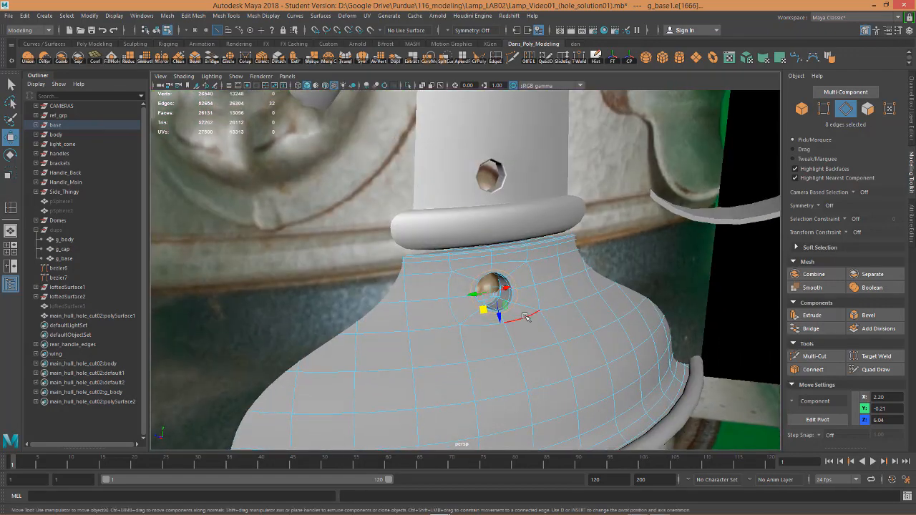
alt+drag(518, 294, 542, 282)
Step: Return the base to object mode with smooth preview off, and select the ring along its bottom edge
right_drag(538, 231, 537, 262)
right_drag(572, 221, 572, 222)
alt+drag(572, 222, 493, 291)
scroll(545, 275, down, 4)
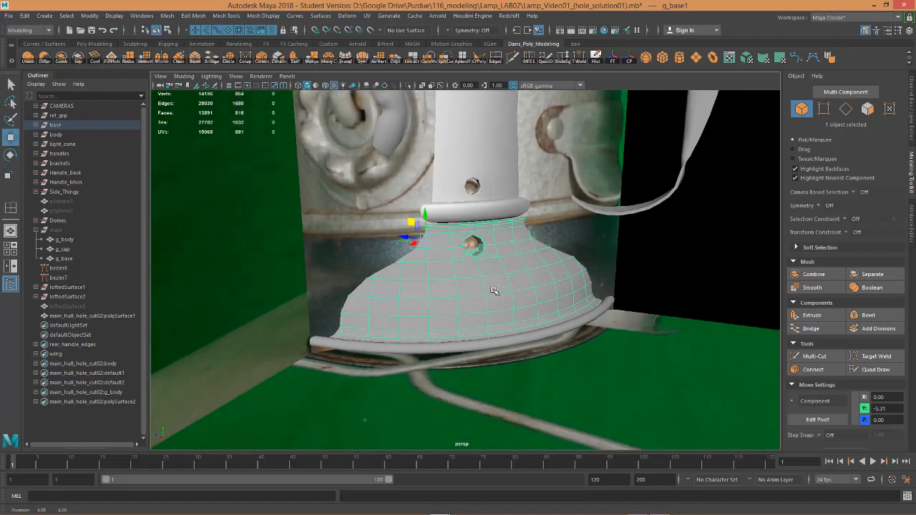
scroll(492, 268, up, 4)
click(518, 276)
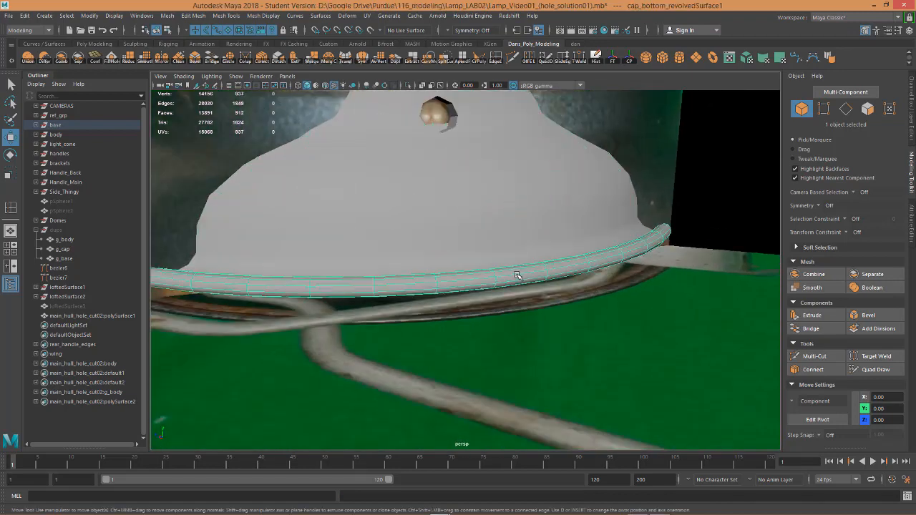
Step: Inspect the elongated slot near the top of the lamp hull and the matching latch details on the reference photo
scroll(519, 279, down, 5)
scroll(537, 297, up, 4)
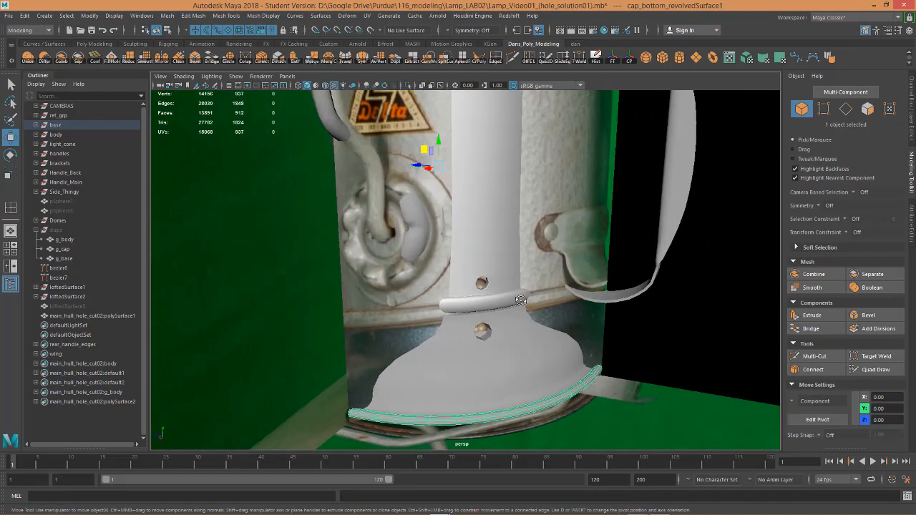
alt+drag(520, 301, 519, 309)
scroll(511, 288, down, 4)
alt+middle_drag(504, 208, 481, 284)
scroll(482, 284, up, 6)
alt+drag(470, 277, 426, 186)
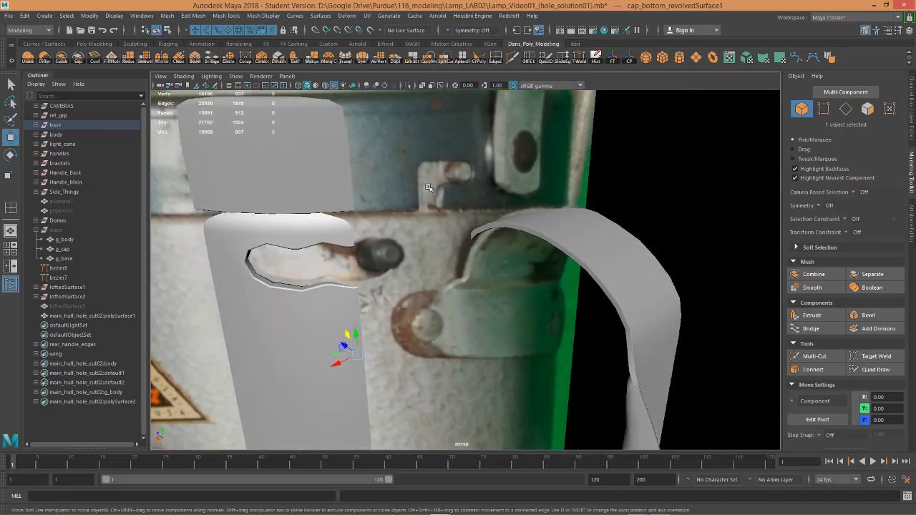
click(426, 186)
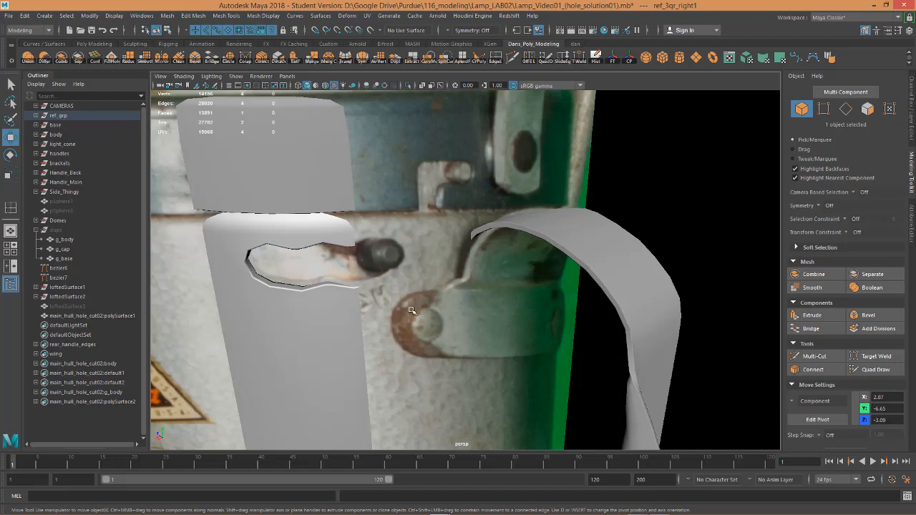
scroll(522, 331, down, 8)
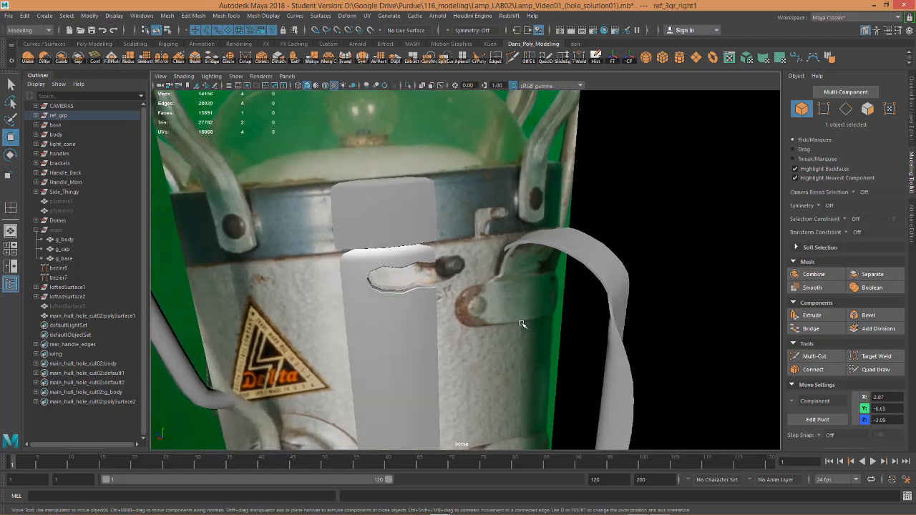